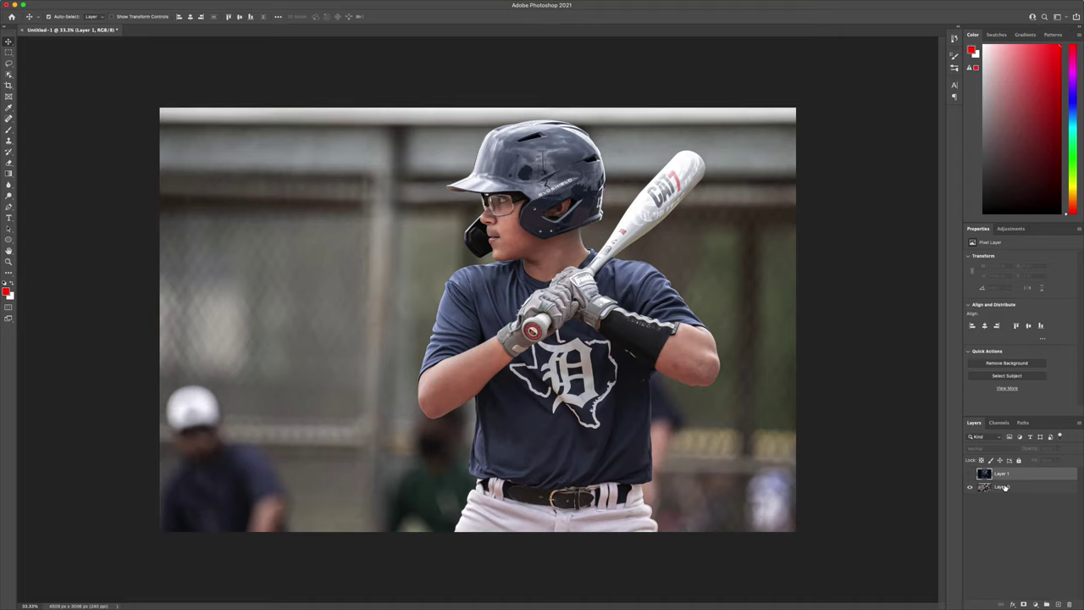
Duplicate Layer 0 below Layer 1, hide the original, and select the player in the copy with Select Subject
{"action": "left_click_drag", "start_coordinate": [1003, 488], "coordinate": [1057, 605]}
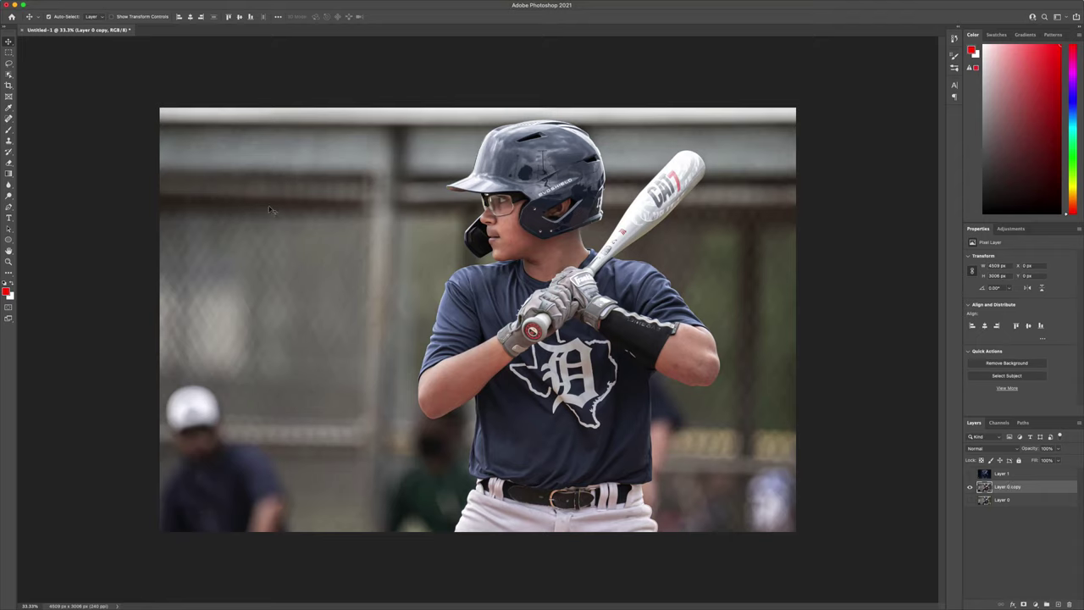
{"action": "left_click", "coordinate": [9, 75]}
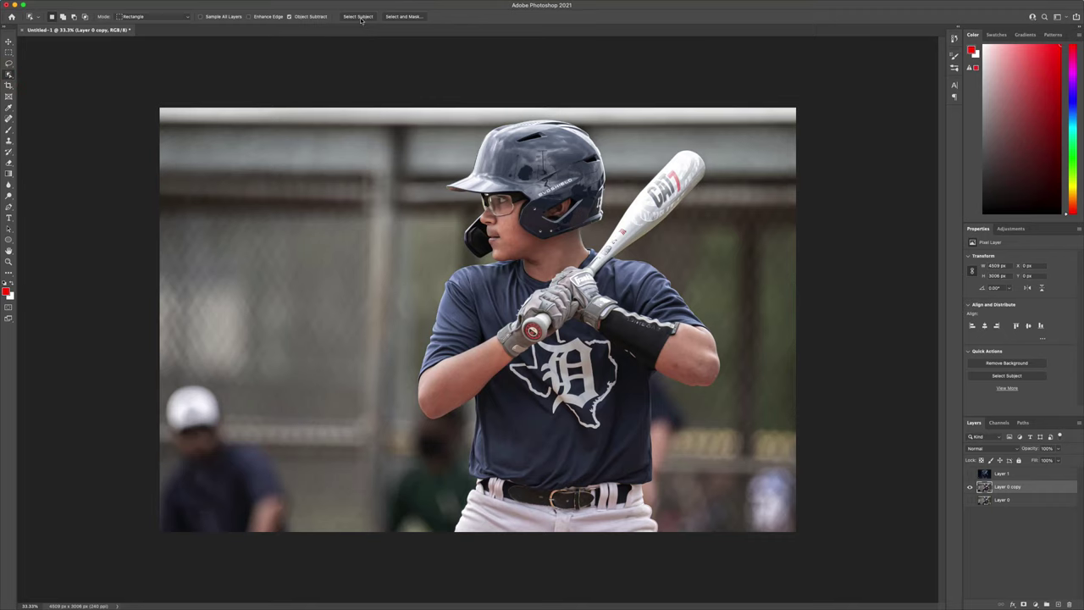
{"action": "left_click", "coordinate": [360, 17]}
Open the player selection in Select and Mask, keeping the Overlay view mode
{"action": "left_click", "coordinate": [399, 17]}
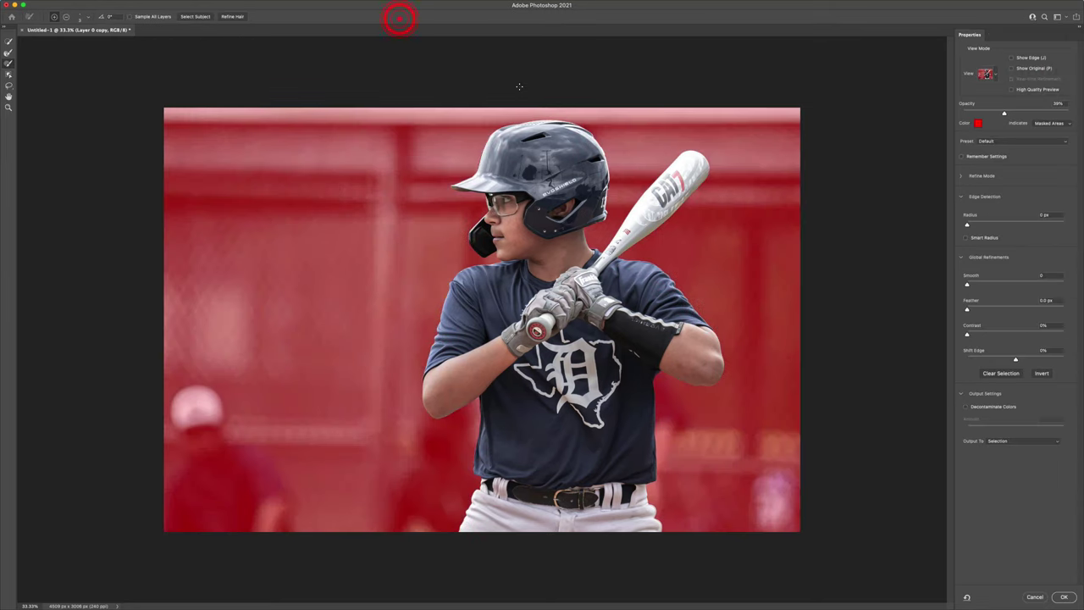
{"action": "left_click", "coordinate": [991, 75]}
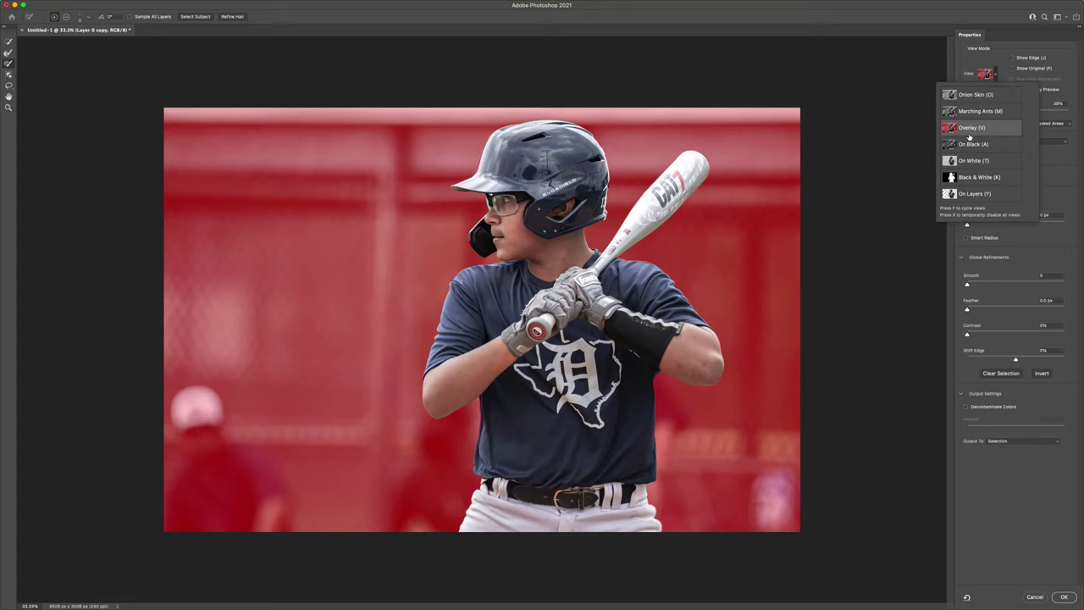
{"action": "left_click", "coordinate": [1000, 49]}
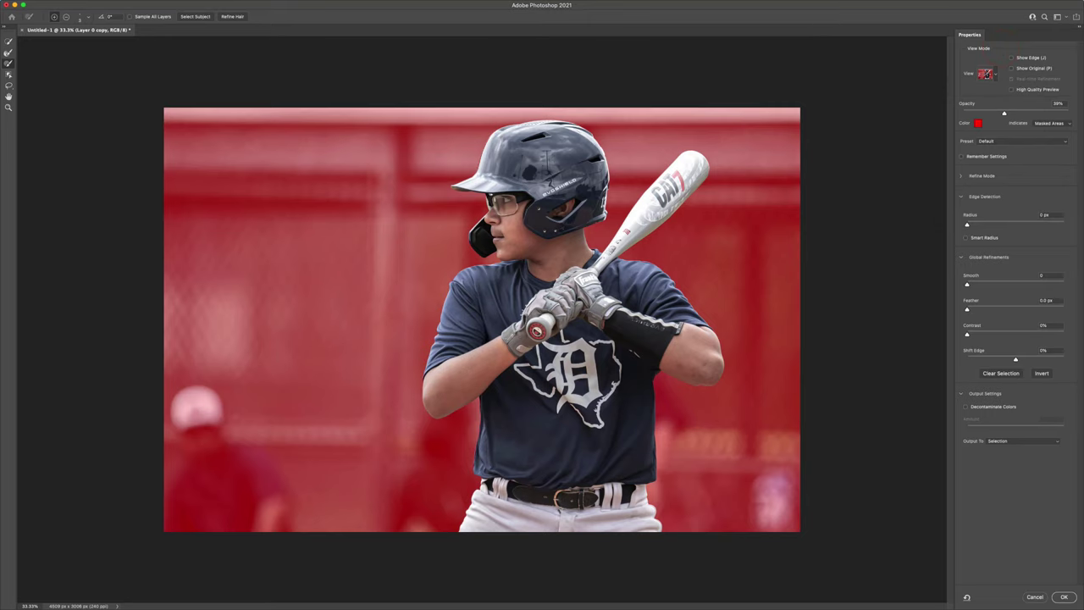
Enlarge the Brush tool and paint the missed shirt edge beneath the bare bent elbow into the selection at 200% zoom
{"action": "key", "text": "super+plus"}
{"action": "key", "text": "super+plus"}
{"action": "key", "text": "super+plus"}
{"action": "key", "text": "super+plus"}
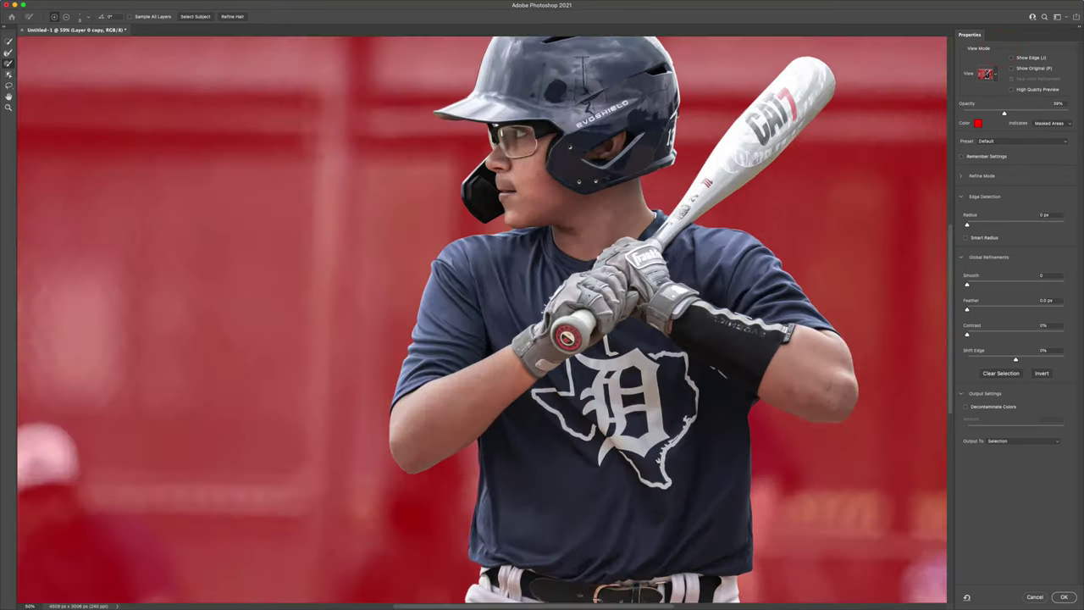
{"action": "scroll", "coordinate": [686, 502], "scroll_direction": "down", "scroll_amount": 10}
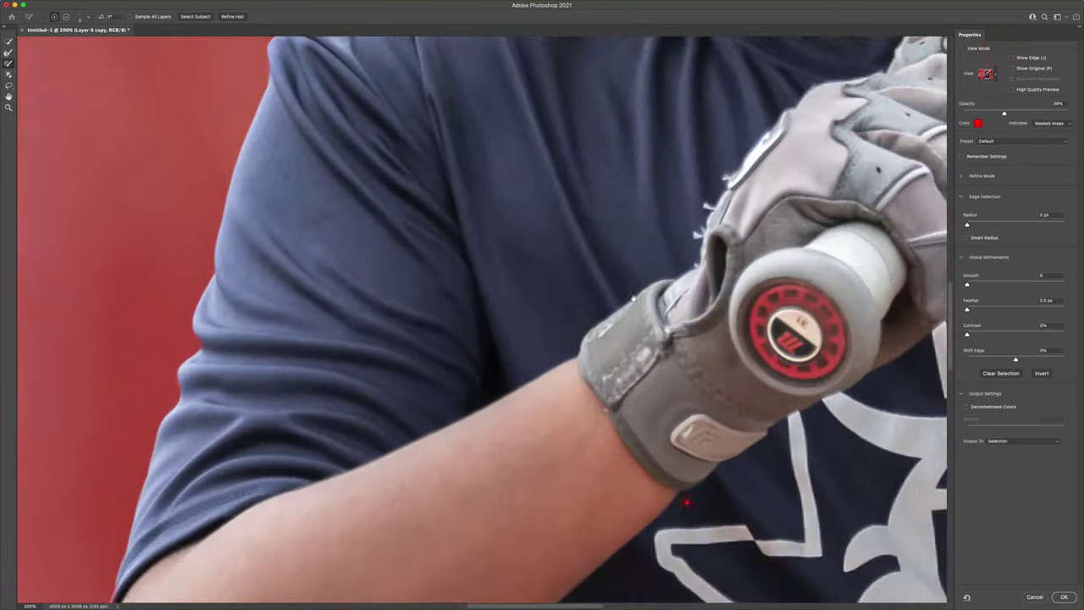
{"action": "left_click_drag", "start_coordinate": [553, 416], "coordinate": [564, 252]}
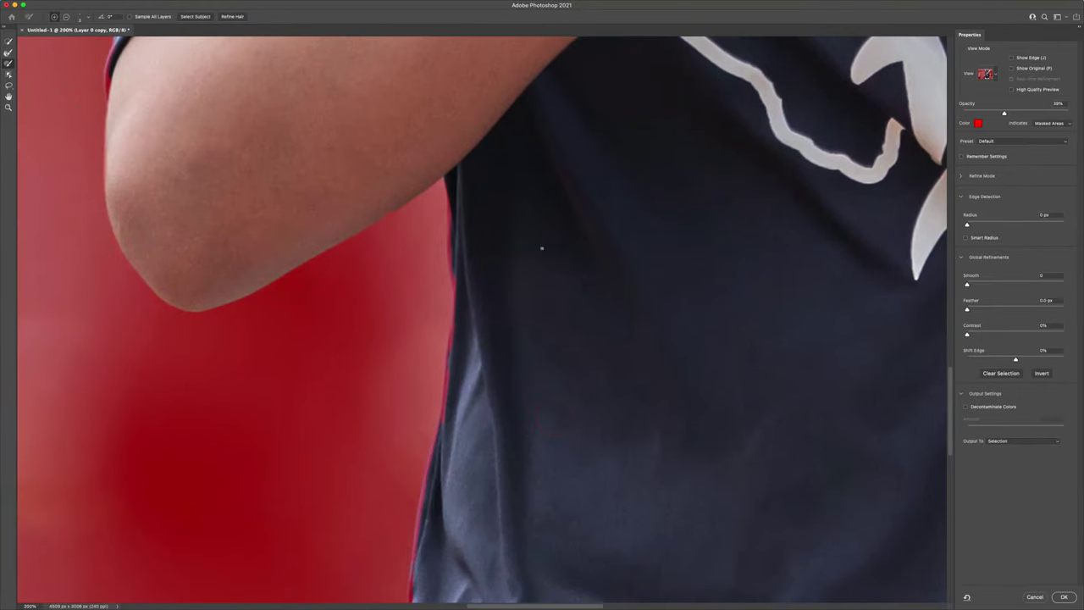
{"action": "left_click", "coordinate": [518, 195]}
{"action": "left_click", "coordinate": [653, 235]}
{"action": "mouse_move", "coordinate": [402, 228]}
{"action": "left_mouse_down"}
{"action": "mouse_move", "coordinate": [466, 242]}
{"action": "mouse_move", "coordinate": [444, 238]}
{"action": "left_mouse_up"}
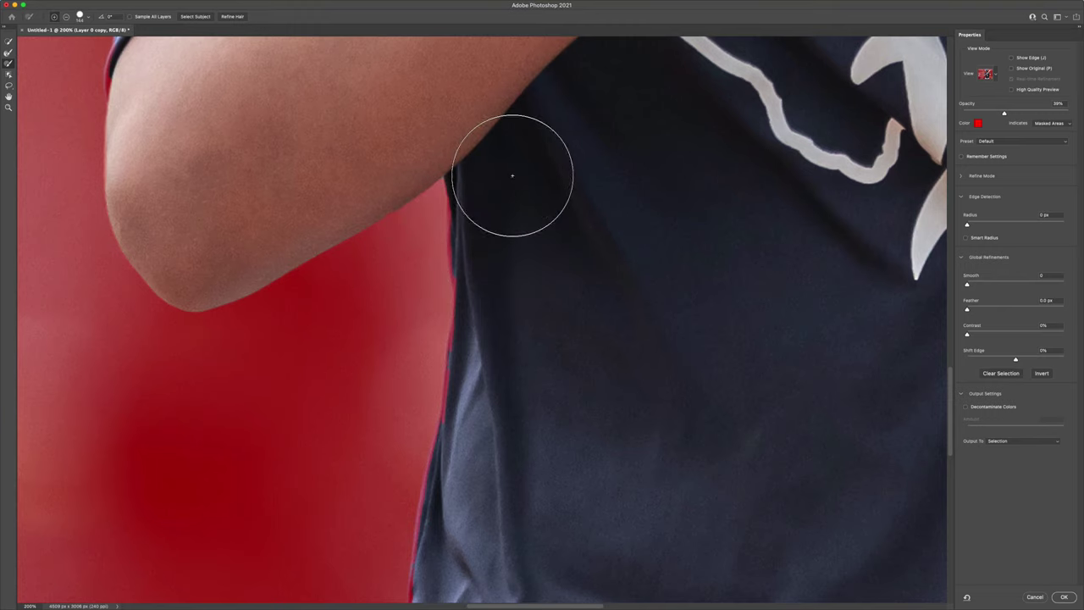
{"action": "left_click", "coordinate": [506, 160]}
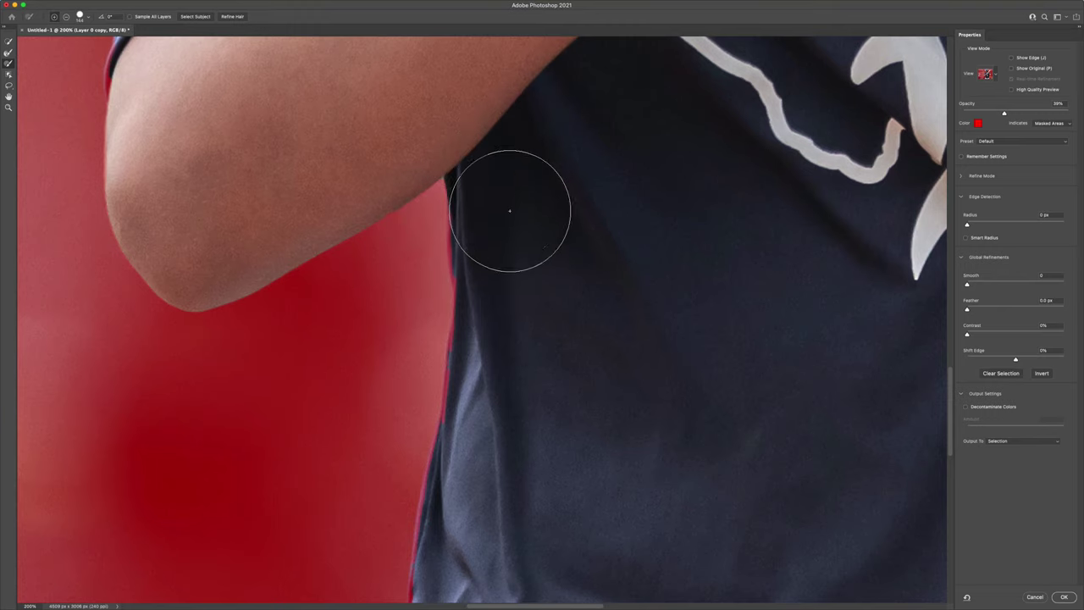
{"action": "left_click", "coordinate": [508, 204]}
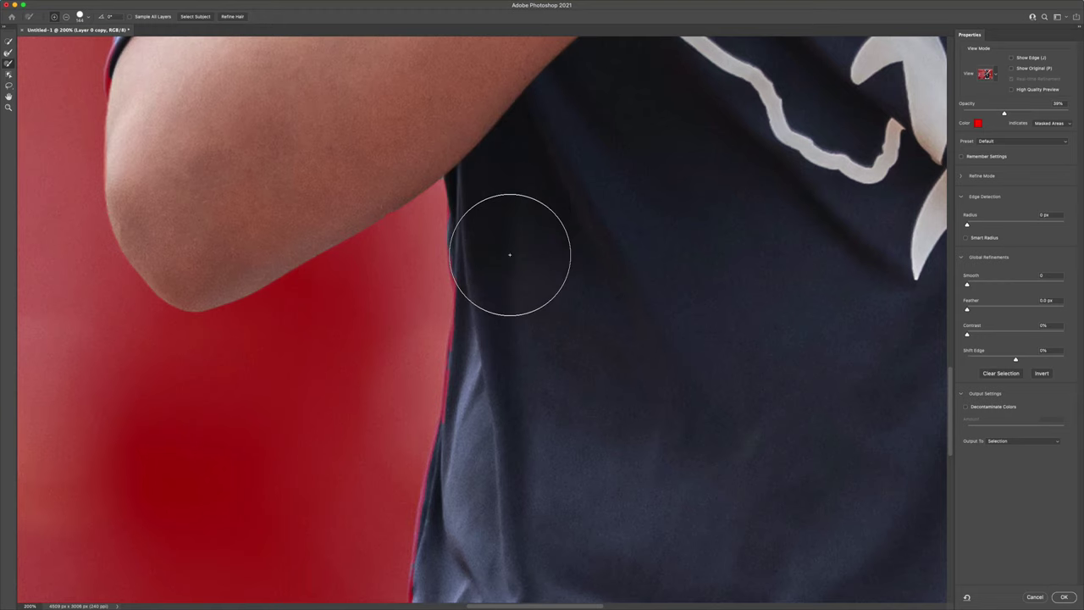
{"action": "left_click", "coordinate": [513, 273]}
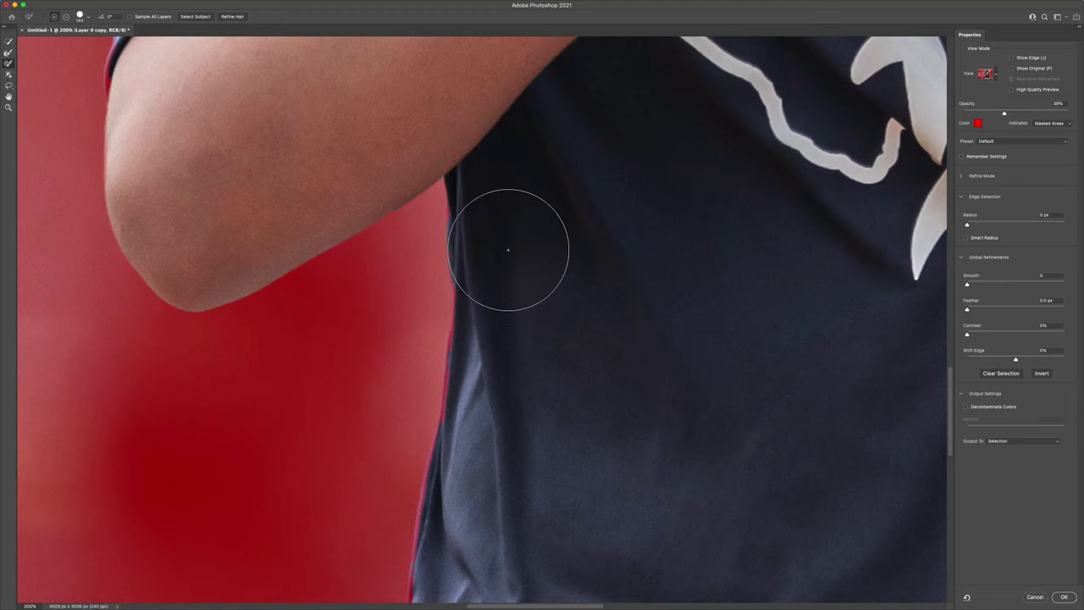
{"action": "left_click", "coordinate": [508, 211]}
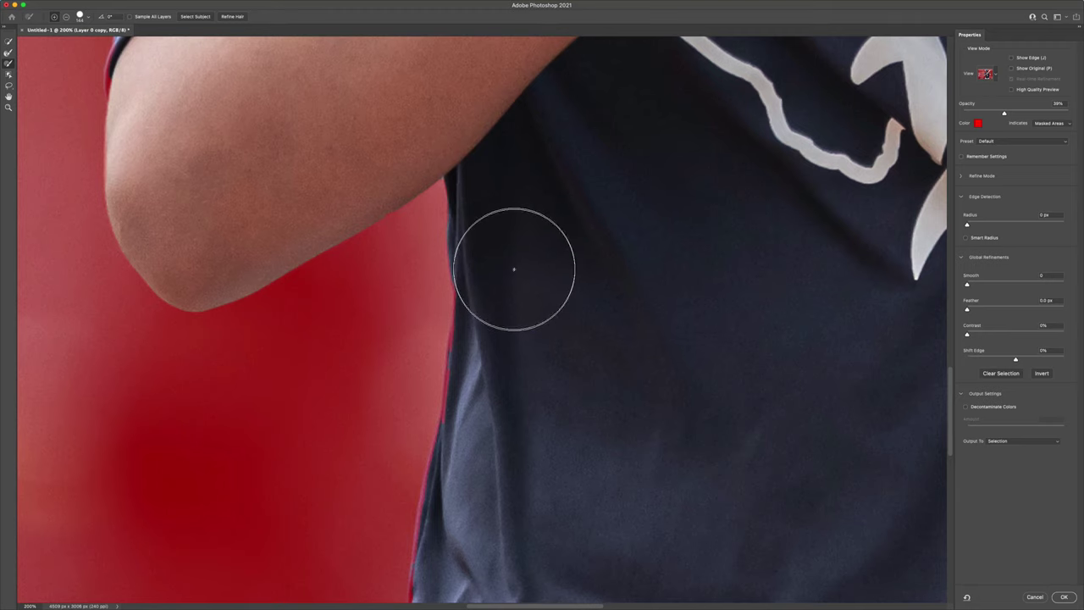
{"action": "left_click", "coordinate": [514, 288]}
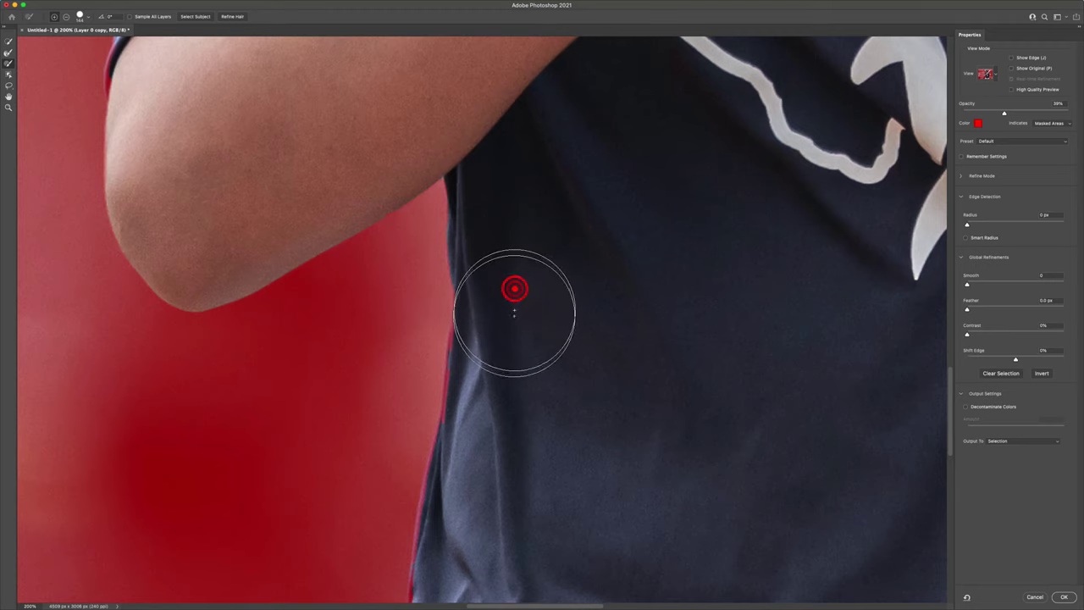
{"action": "left_click", "coordinate": [514, 325]}
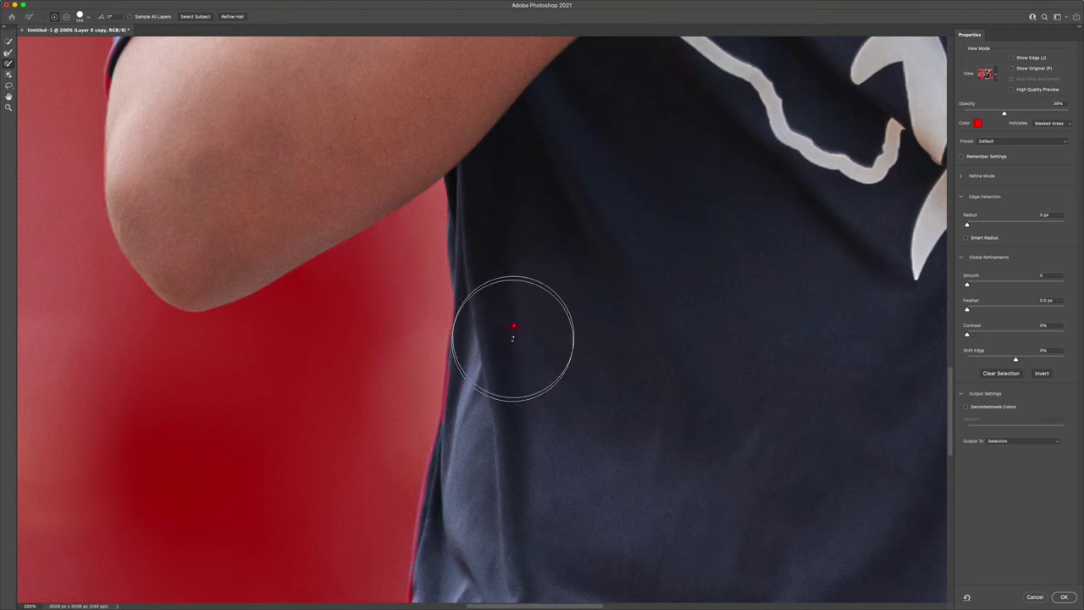
{"action": "left_click", "coordinate": [506, 399]}
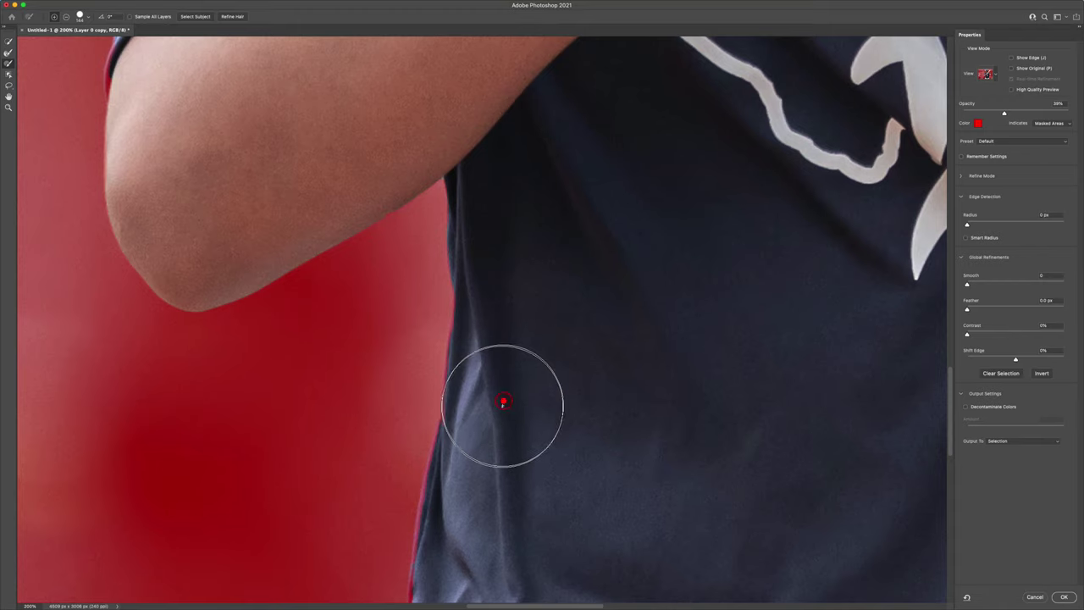
{"action": "left_click", "coordinate": [508, 468]}
Continue adding the shirt's side edge down to the hem above the belt, reducing the brush size for the hem corner
{"action": "scroll", "coordinate": [537, 317], "scroll_direction": "down", "scroll_amount": 5}
{"action": "left_click", "coordinate": [536, 227]}
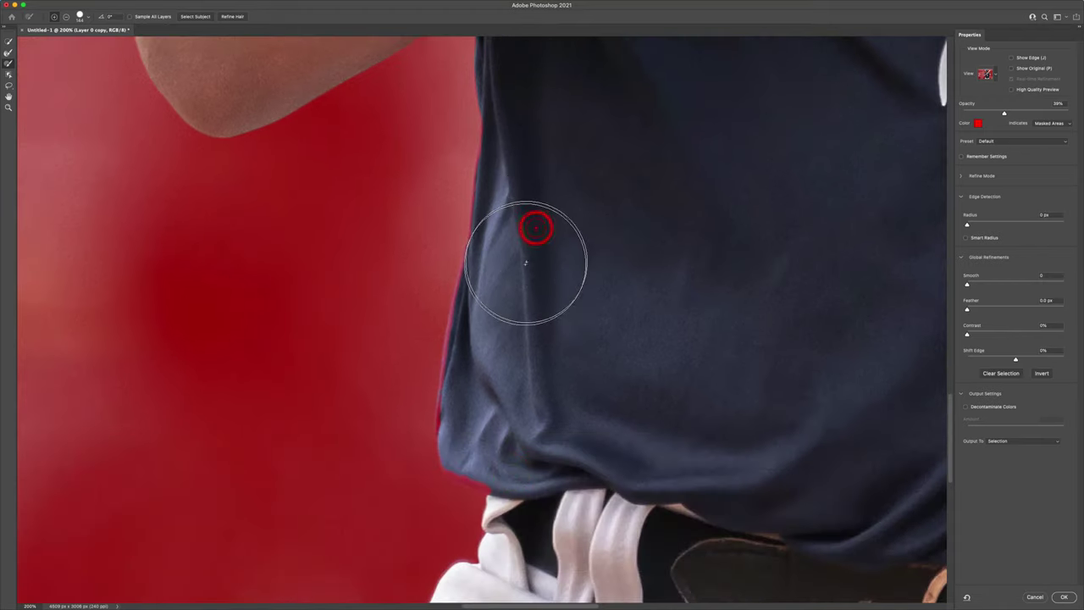
{"action": "scroll", "coordinate": [509, 359], "scroll_direction": "up", "scroll_amount": 1}
{"action": "left_click", "coordinate": [504, 352]}
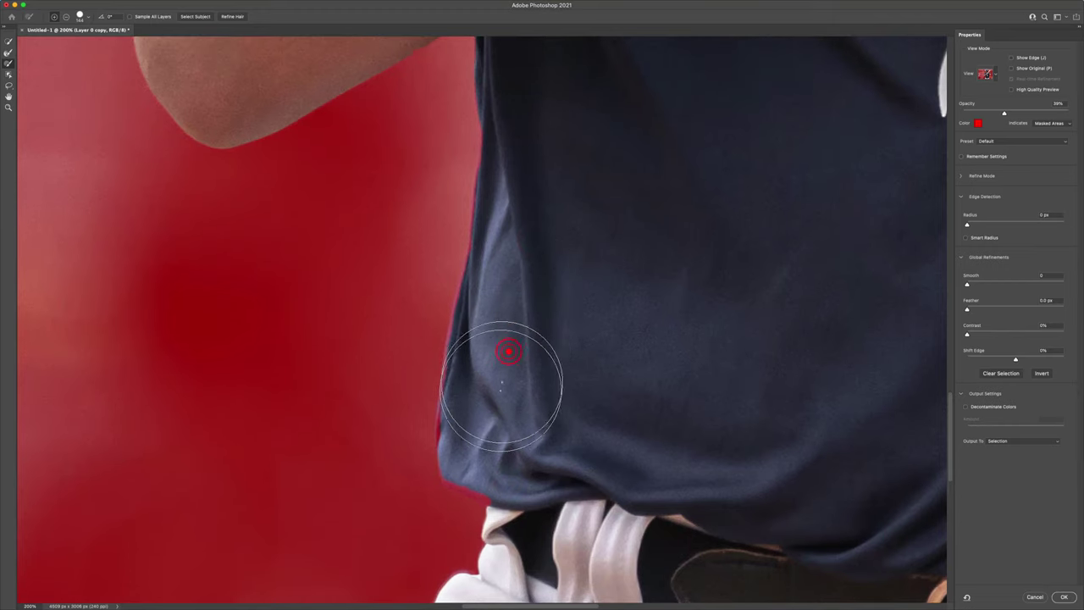
{"action": "left_click", "coordinate": [508, 446]}
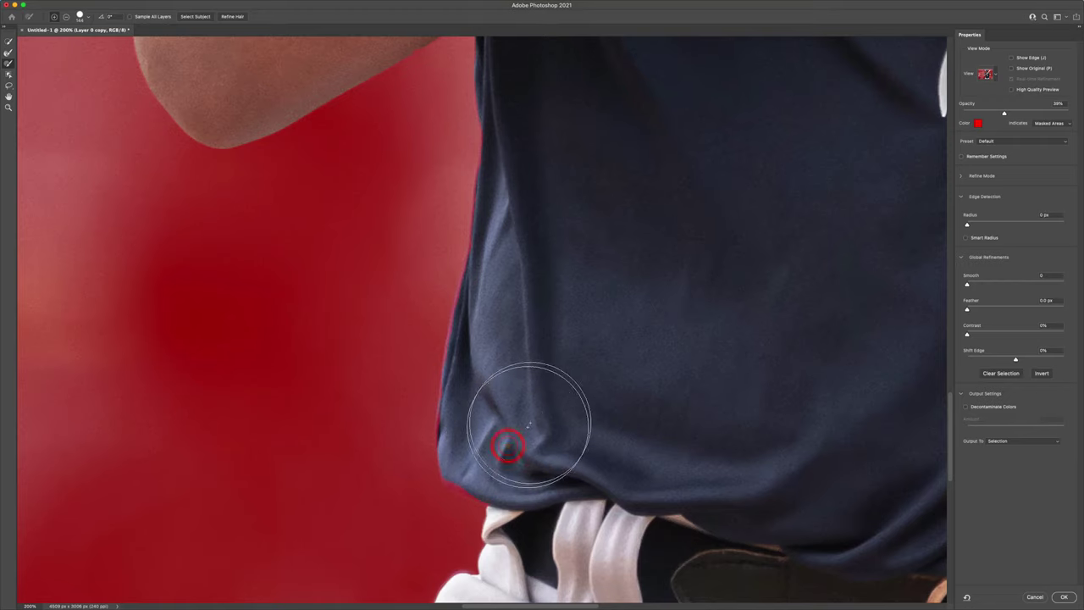
{"action": "left_click_drag", "start_coordinate": [542, 411], "coordinate": [474, 455], "text": "ctrl+alt"}
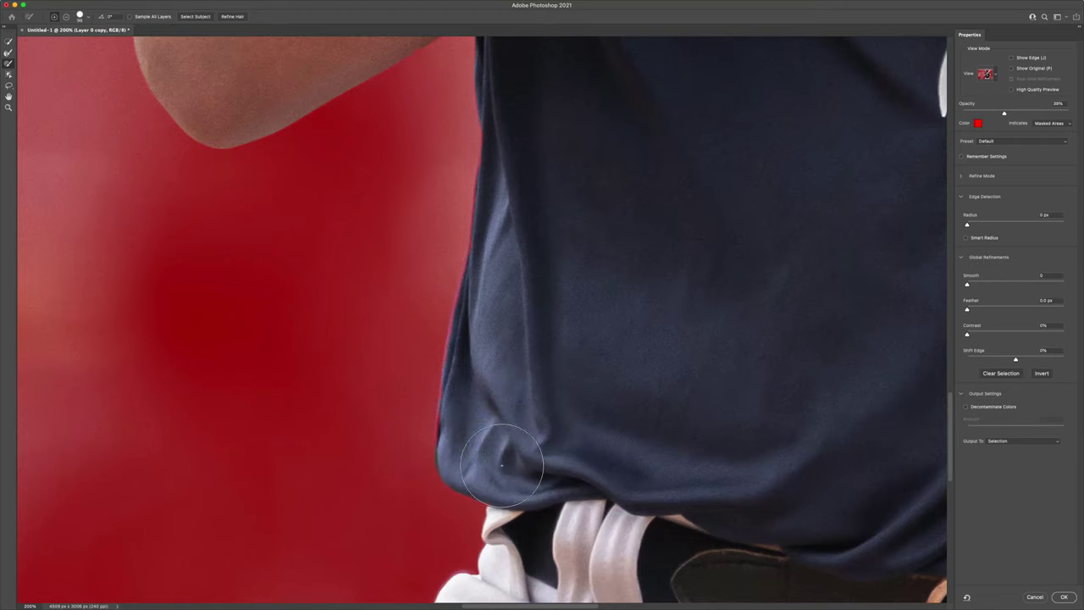
Paint the missed strip where the sleeve meets the upper arm, above the black elbow guard, into the selection
{"action": "left_click_drag", "start_coordinate": [568, 454], "coordinate": [581, 187]}
{"action": "left_click_drag", "start_coordinate": [728, 324], "coordinate": [271, 173]}
{"action": "left_click_drag", "start_coordinate": [847, 288], "coordinate": [448, 370]}
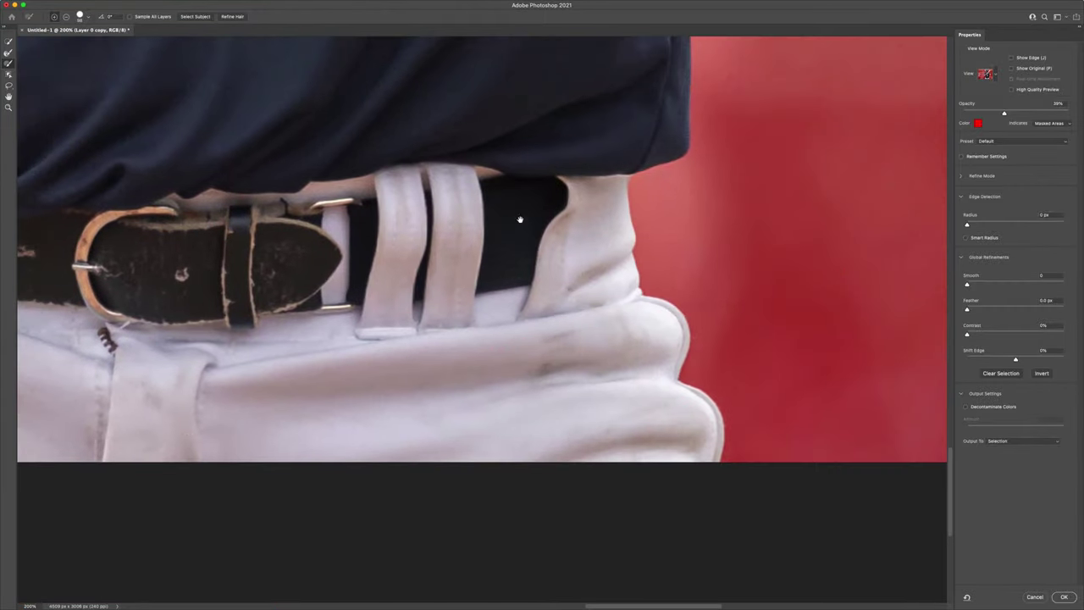
{"action": "left_click_drag", "start_coordinate": [520, 221], "coordinate": [500, 568]}
{"action": "left_click_drag", "start_coordinate": [571, 141], "coordinate": [545, 372]}
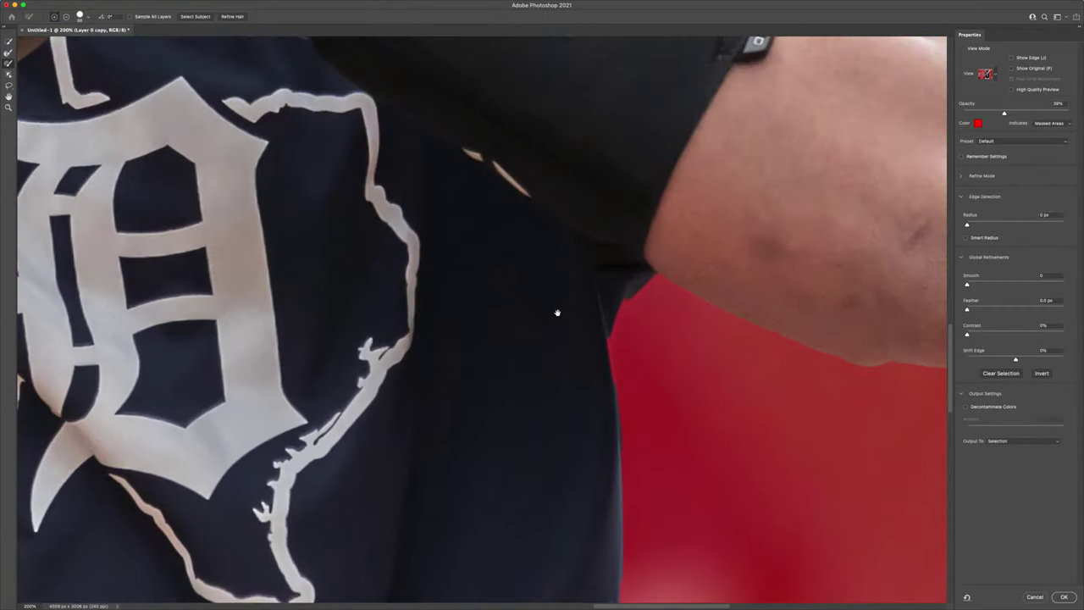
{"action": "left_click_drag", "start_coordinate": [564, 281], "coordinate": [460, 399]}
{"action": "left_click_drag", "start_coordinate": [666, 243], "coordinate": [672, 443]}
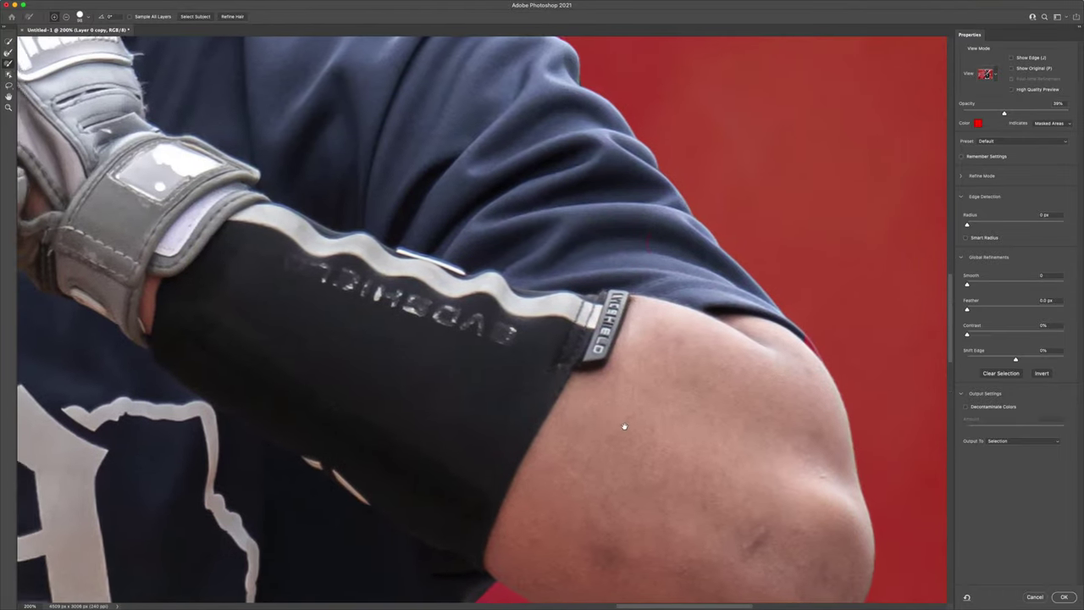
{"action": "left_click", "coordinate": [750, 363]}
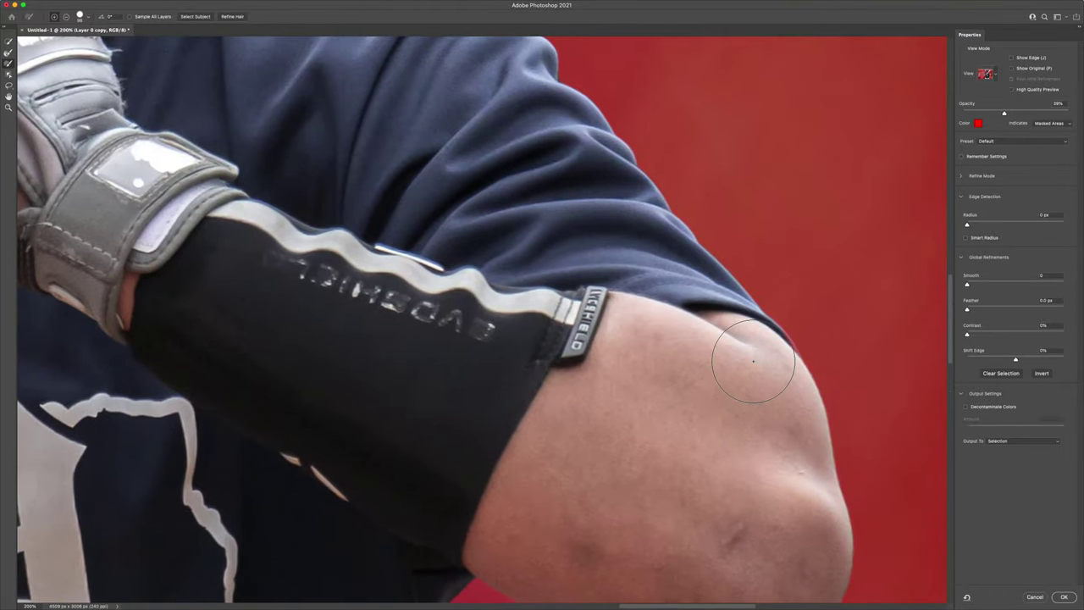
{"action": "left_click", "coordinate": [760, 367]}
Add the missed edge of the shirt sleeve just below the shoulder behind the bat to the selection
{"action": "left_click_drag", "start_coordinate": [562, 305], "coordinate": [647, 511]}
{"action": "left_click_drag", "start_coordinate": [508, 304], "coordinate": [529, 342]}
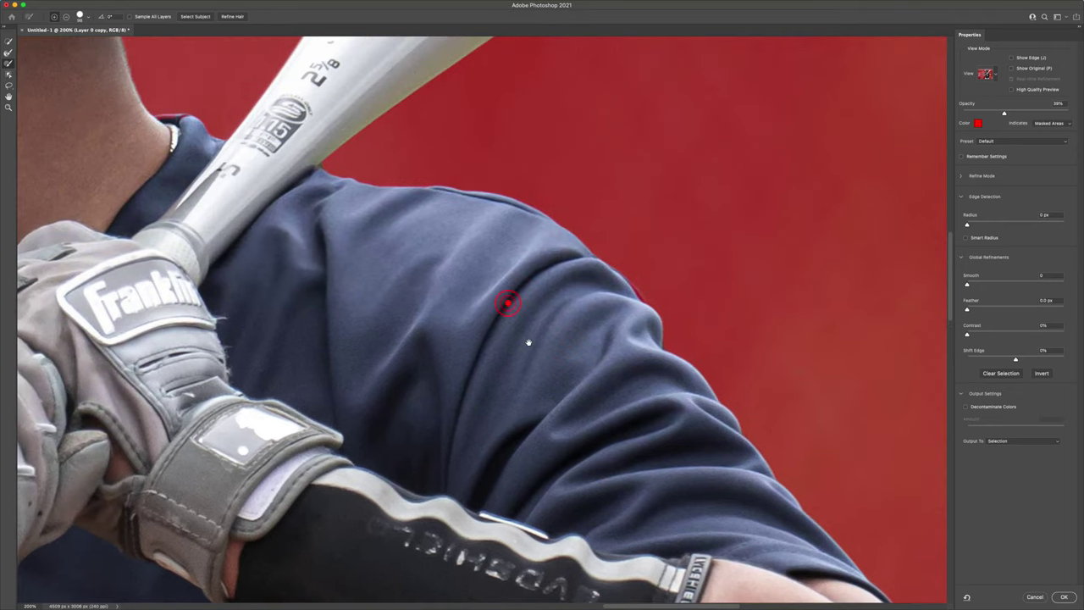
{"action": "left_click", "coordinate": [604, 318]}
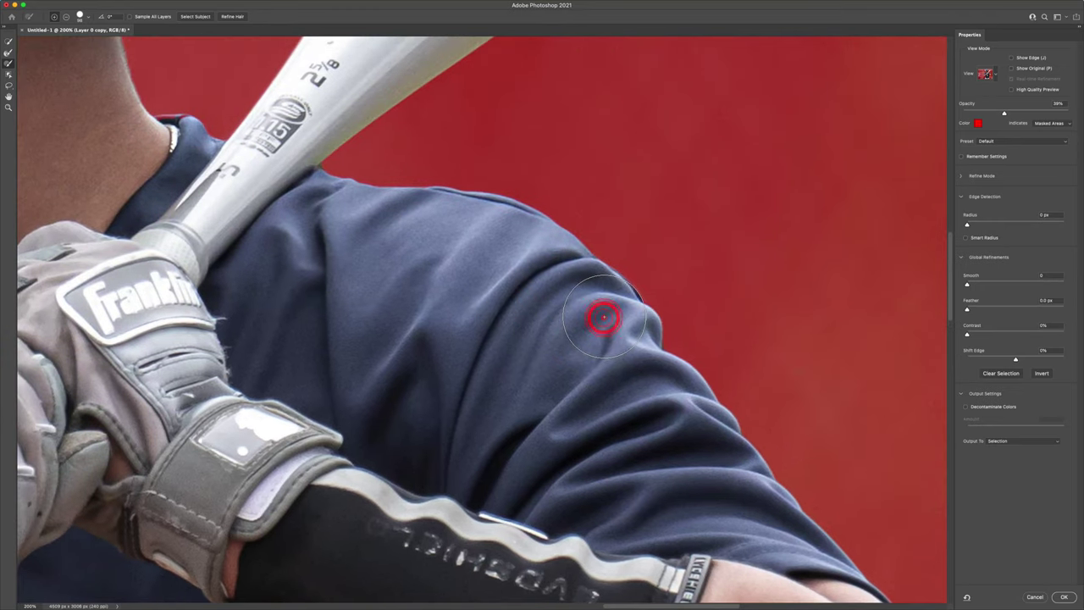
Touch up the selection along the helmet's lower rear rim with the Brush tool
{"action": "left_click_drag", "start_coordinate": [447, 295], "coordinate": [698, 505]}
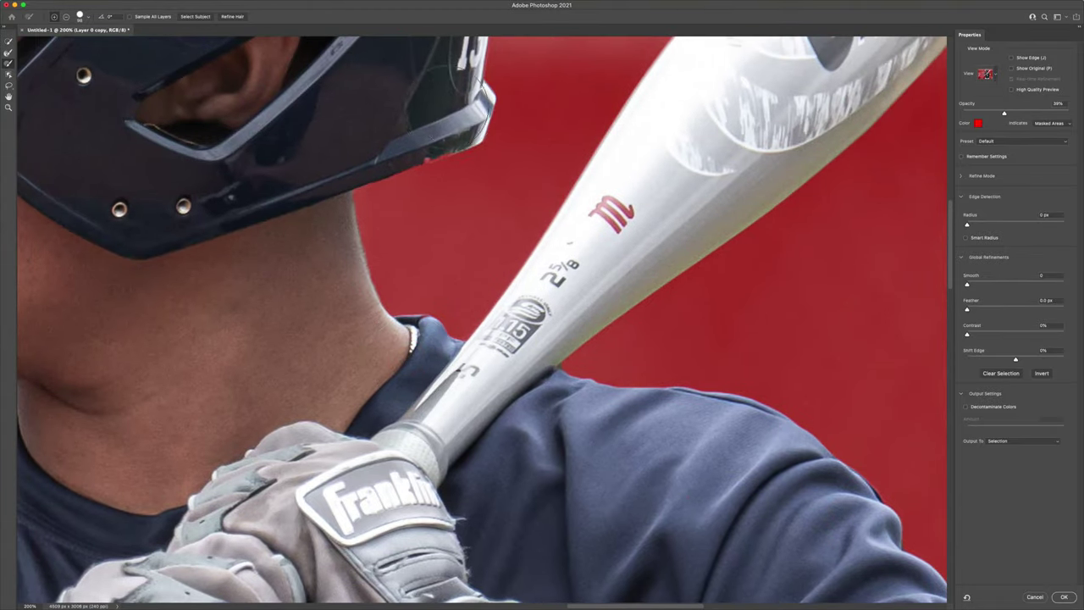
{"action": "left_click", "coordinate": [443, 112]}
{"action": "left_click", "coordinate": [430, 120]}
Enlarge the brush and add the missed upper front edge of the helmet's crown to the selection
{"action": "left_click_drag", "start_coordinate": [800, 120], "coordinate": [276, 438]}
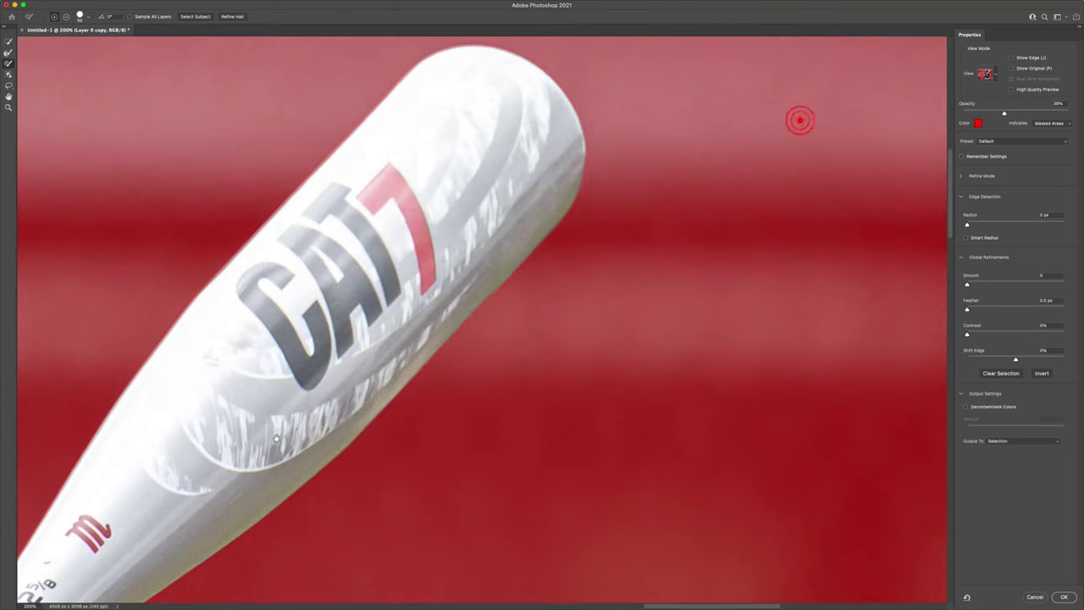
{"action": "left_click_drag", "start_coordinate": [406, 251], "coordinate": [805, 365]}
{"action": "left_click_drag", "start_coordinate": [169, 246], "coordinate": [476, 502]}
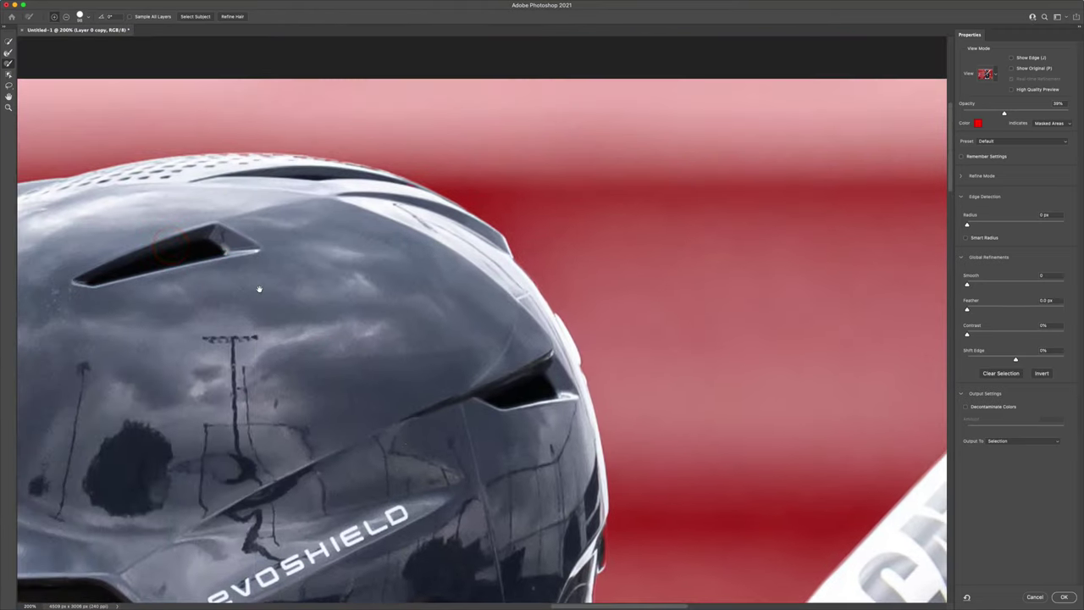
{"action": "left_click_drag", "start_coordinate": [225, 244], "coordinate": [557, 235]}
{"action": "mouse_move", "coordinate": [260, 431]}
{"action": "left_mouse_down"}
{"action": "mouse_move", "coordinate": [411, 345]}
{"action": "mouse_move", "coordinate": [511, 312]}
{"action": "left_mouse_up"}
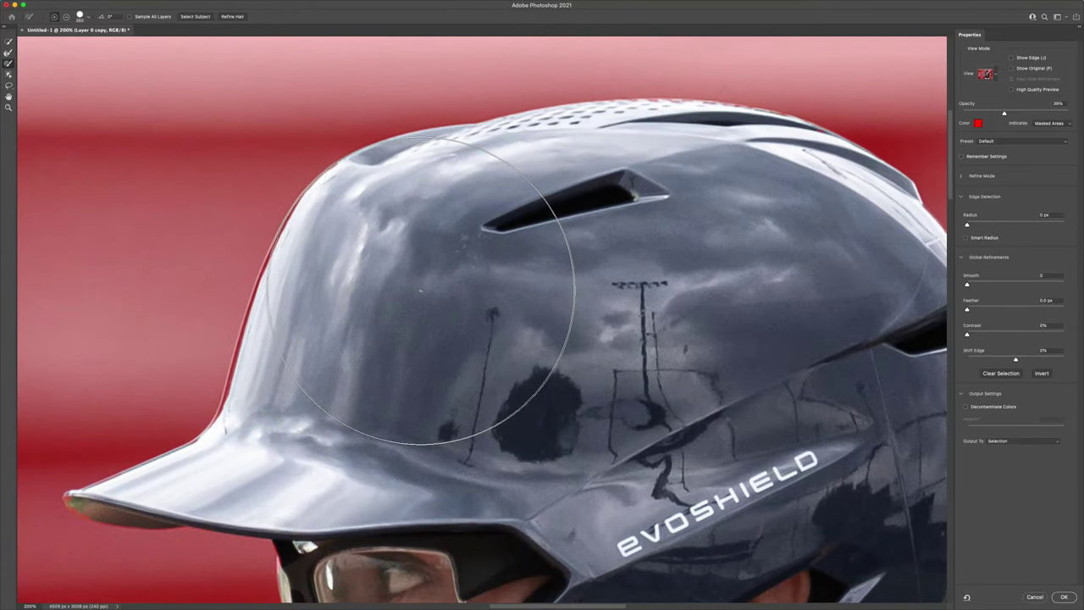
{"action": "left_click", "coordinate": [420, 292]}
{"action": "left_click", "coordinate": [412, 312]}
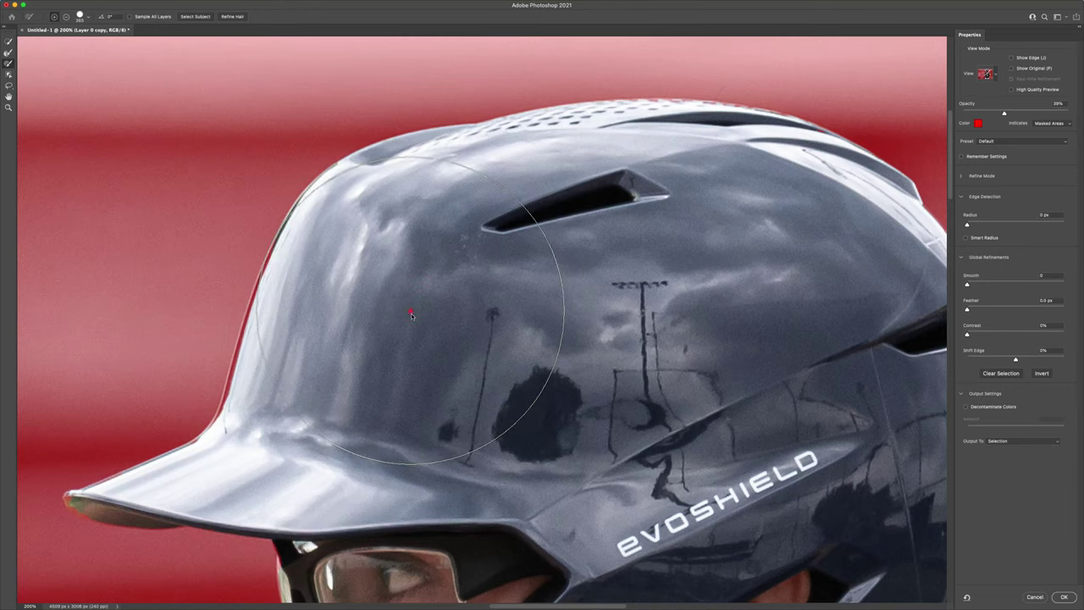
Reduce the brush size and add the missed front edge of the helmet's shell to the selection
{"action": "left_click_drag", "start_coordinate": [413, 339], "coordinate": [367, 337]}
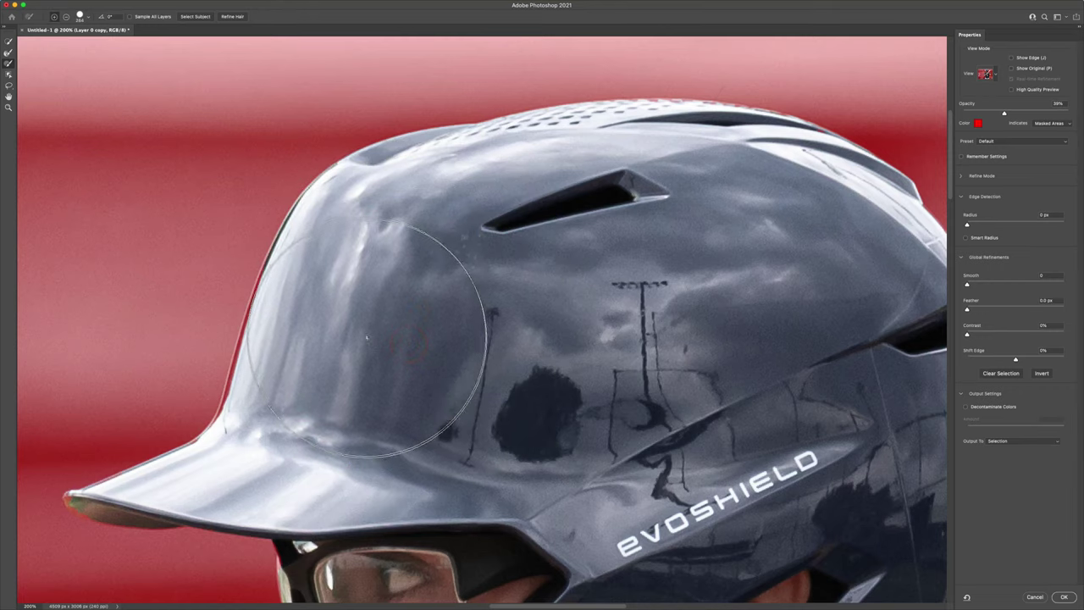
{"action": "left_click", "coordinate": [367, 332]}
{"action": "left_click", "coordinate": [373, 314]}
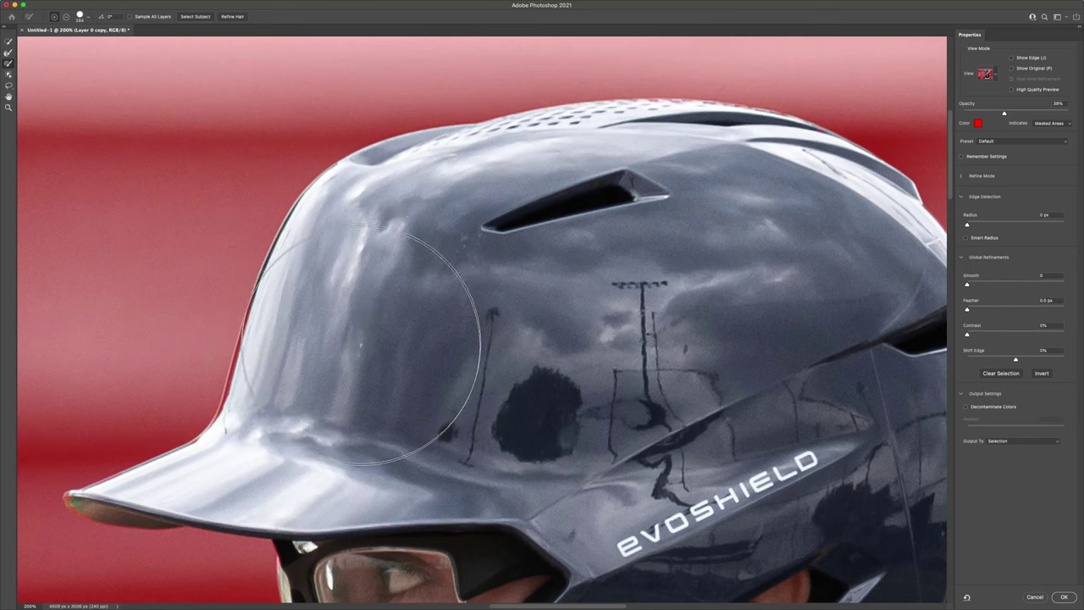
{"action": "left_click_drag", "start_coordinate": [401, 358], "coordinate": [348, 368]}
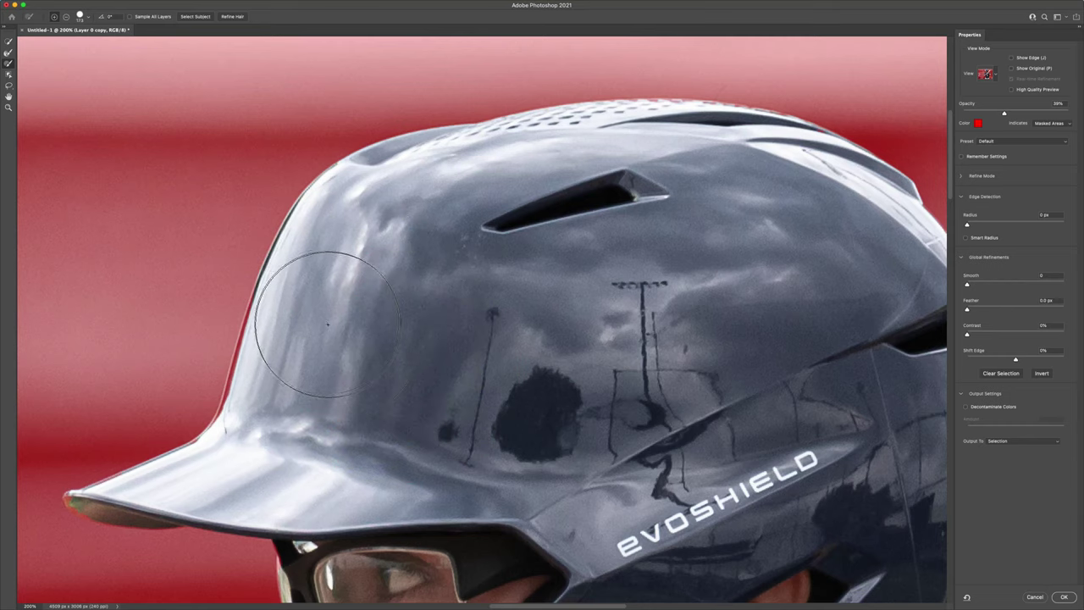
Shrink the brush further and paint the helmet's lower front edge into the selection, down to where the brim begins
{"action": "left_click", "coordinate": [320, 318]}
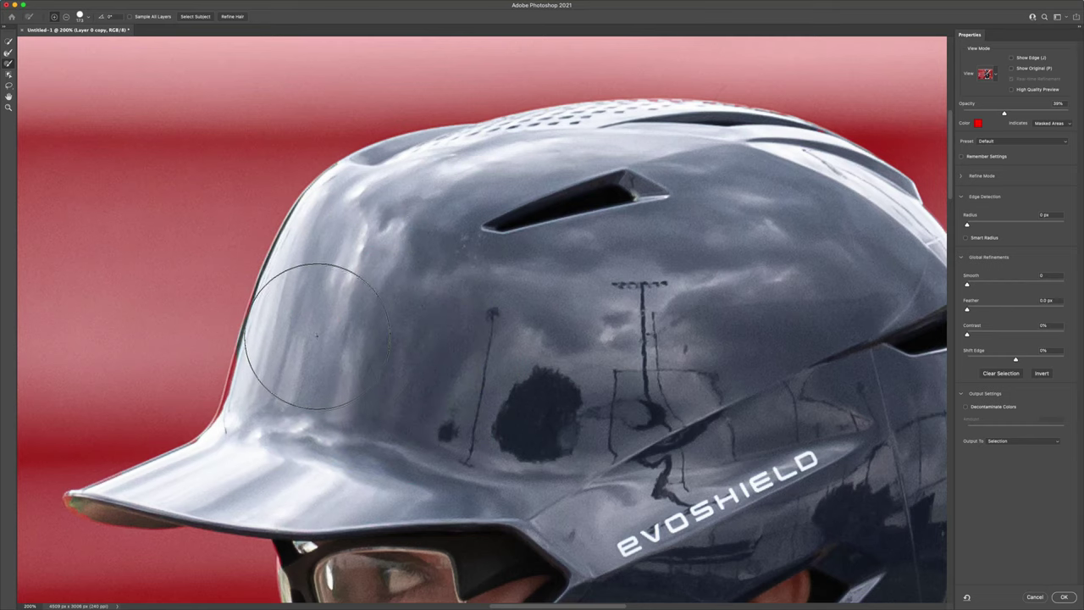
{"action": "left_click", "coordinate": [314, 332]}
{"action": "left_click", "coordinate": [302, 367]}
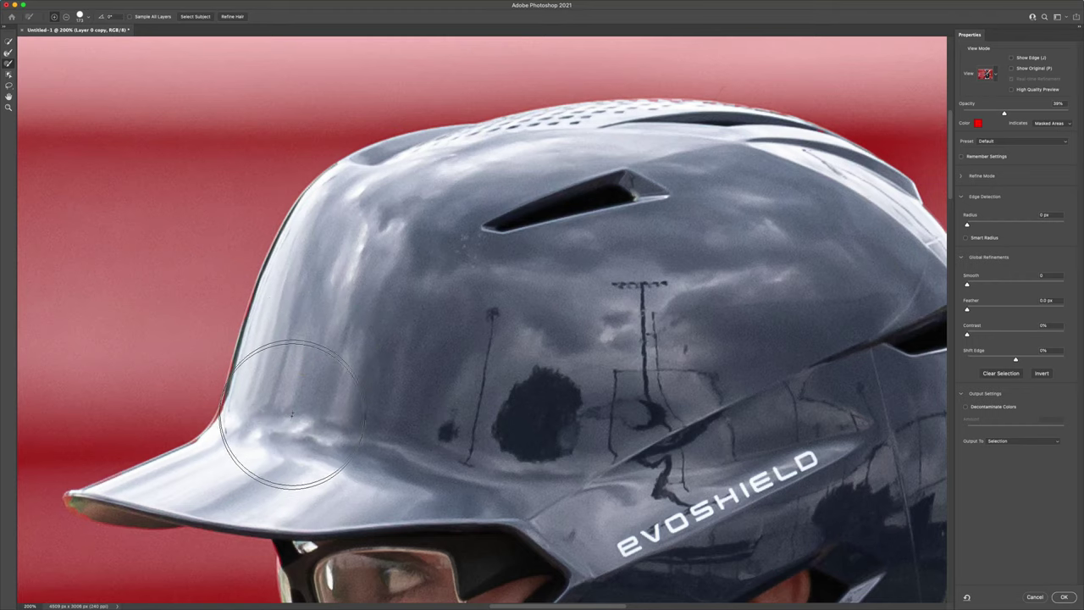
{"action": "left_click", "coordinate": [290, 424]}
{"action": "left_click", "coordinate": [330, 432]}
Switch to a much smaller brush and touch up the selection along the edge of the helmet's brim
{"action": "left_click_drag", "start_coordinate": [349, 402], "coordinate": [495, 239]}
{"action": "left_click", "coordinate": [462, 286]}
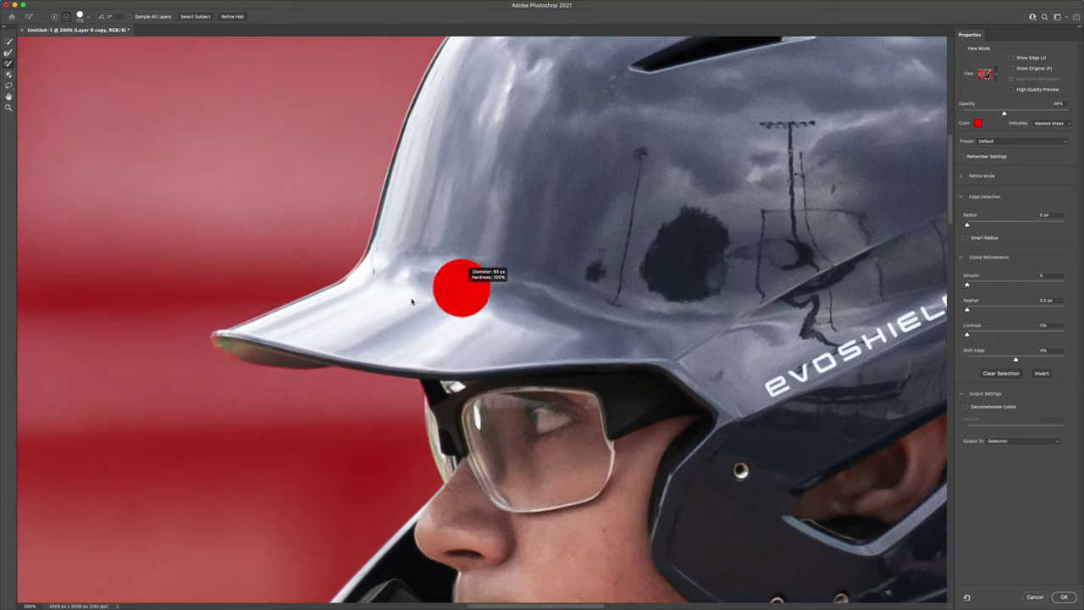
{"action": "left_click", "coordinate": [297, 331]}
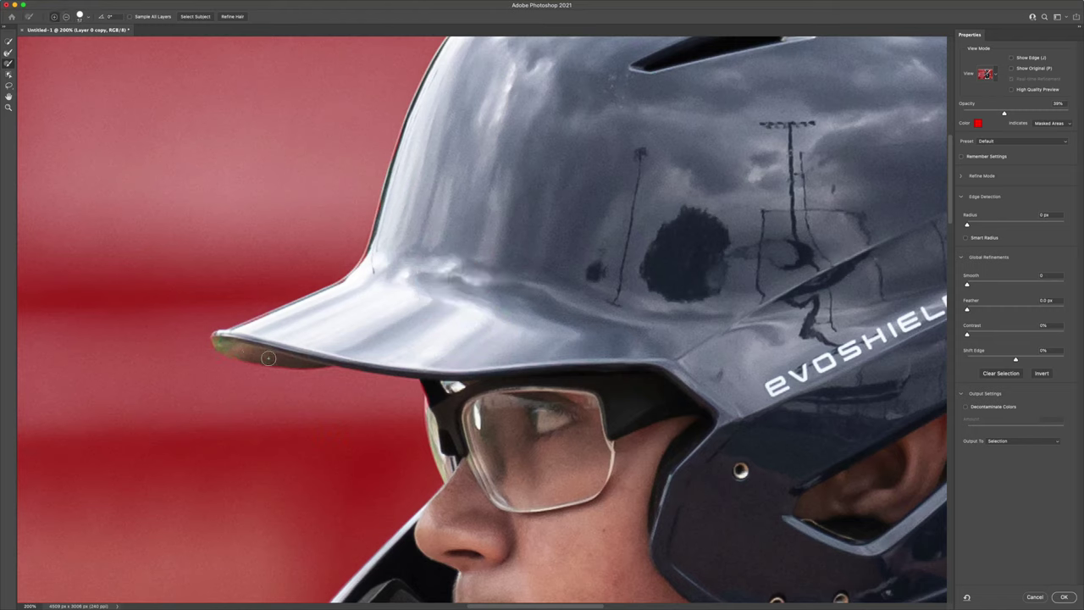
{"action": "left_click", "coordinate": [430, 375]}
Subtract the small background patches beside the chin and between the jaw and shirt from the selection with a tiny brush
{"action": "scroll", "coordinate": [571, 477], "scroll_direction": "down", "scroll_amount": 5}
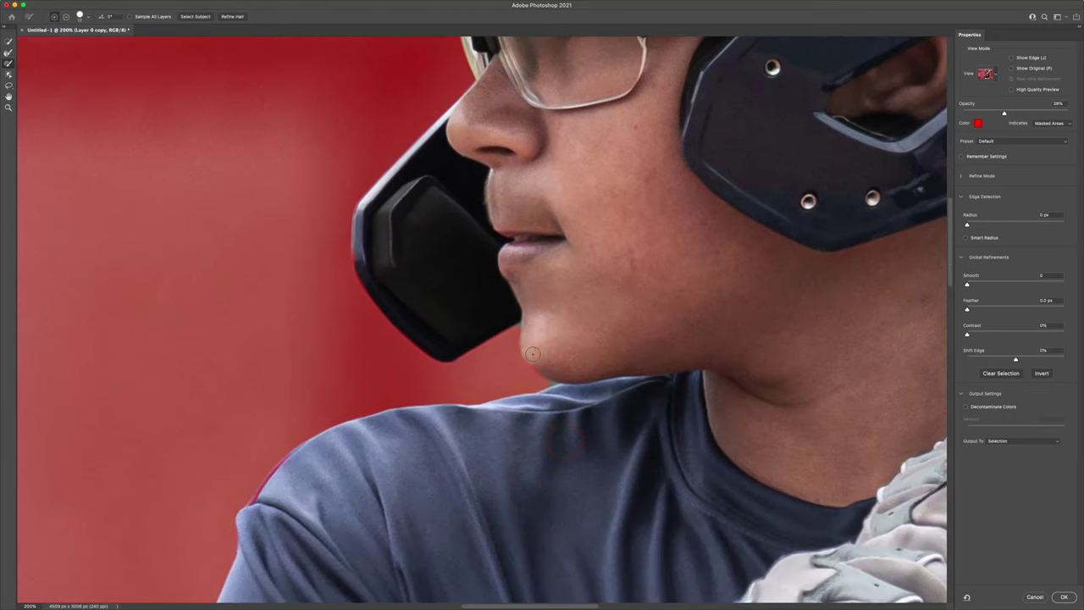
{"action": "left_click", "coordinate": [532, 354]}
{"action": "key", "text": "alt"}
{"action": "key", "text": "super+plus"}
{"action": "key", "text": "super+plus"}
{"action": "key", "text": "super+plus"}
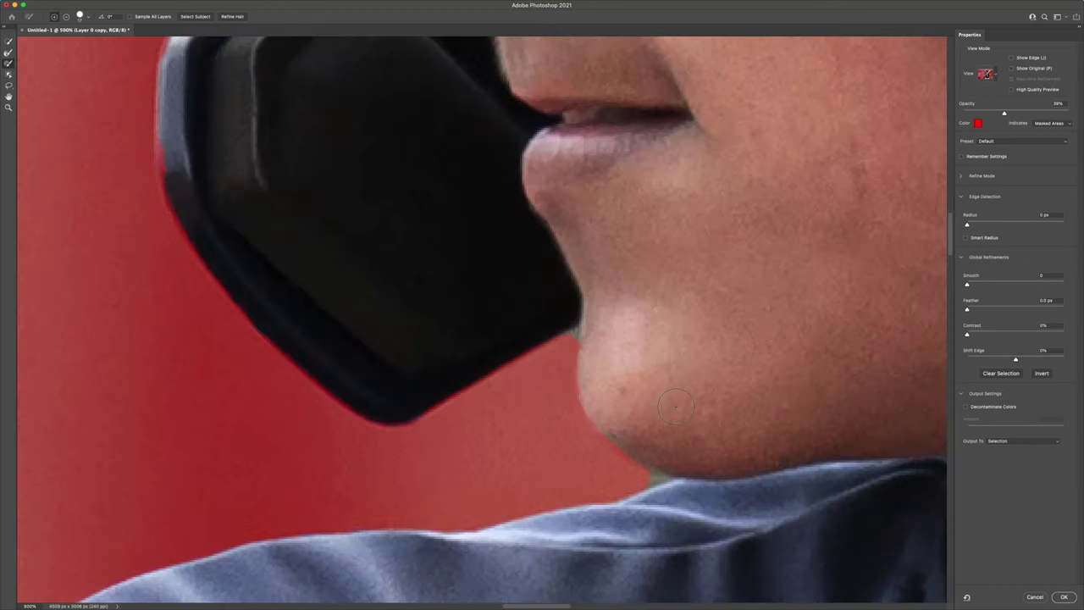
{"action": "left_click_drag", "start_coordinate": [670, 377], "coordinate": [656, 379]}
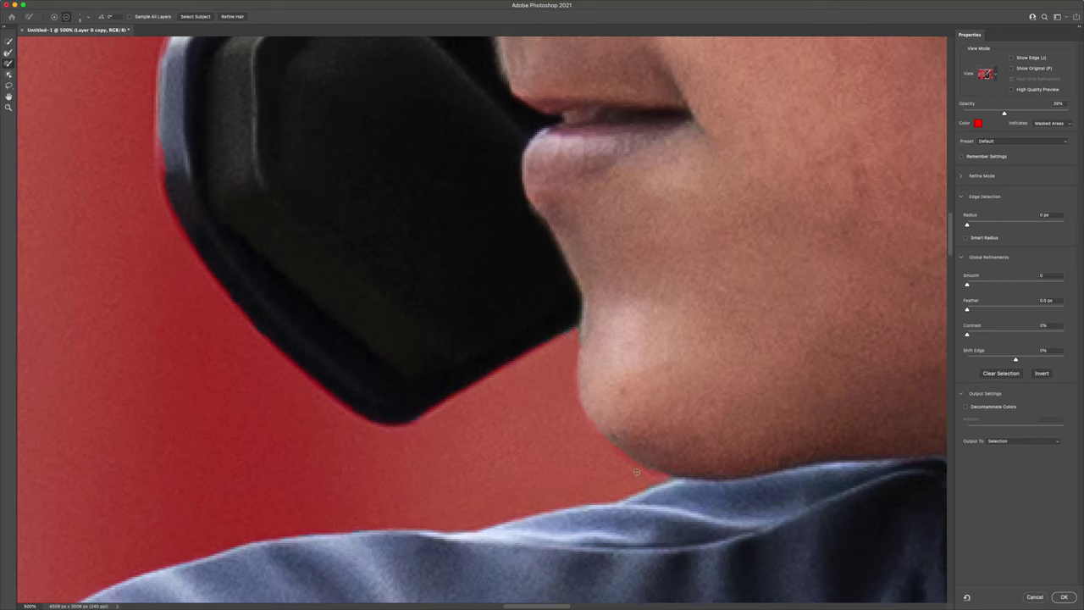
Output the refined selection as a New Layer and apply Select and Mask
{"action": "key", "text": "alt"}
{"action": "scroll", "coordinate": [566, 324], "scroll_direction": "down", "scroll_amount": 10}
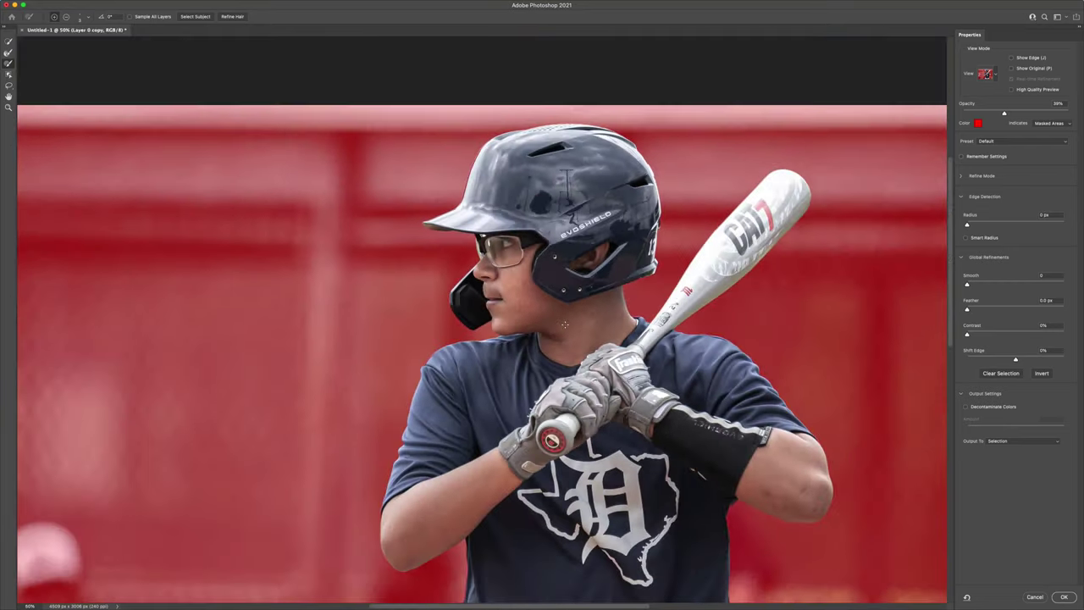
{"action": "scroll", "coordinate": [565, 325], "scroll_direction": "down", "scroll_amount": 2}
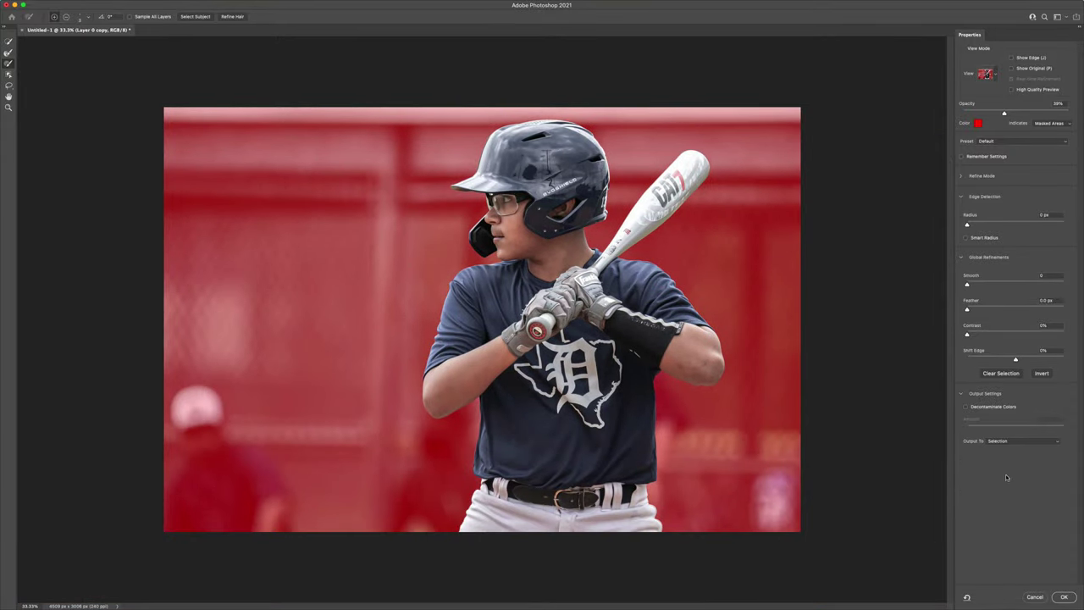
{"action": "left_click", "coordinate": [1019, 439]}
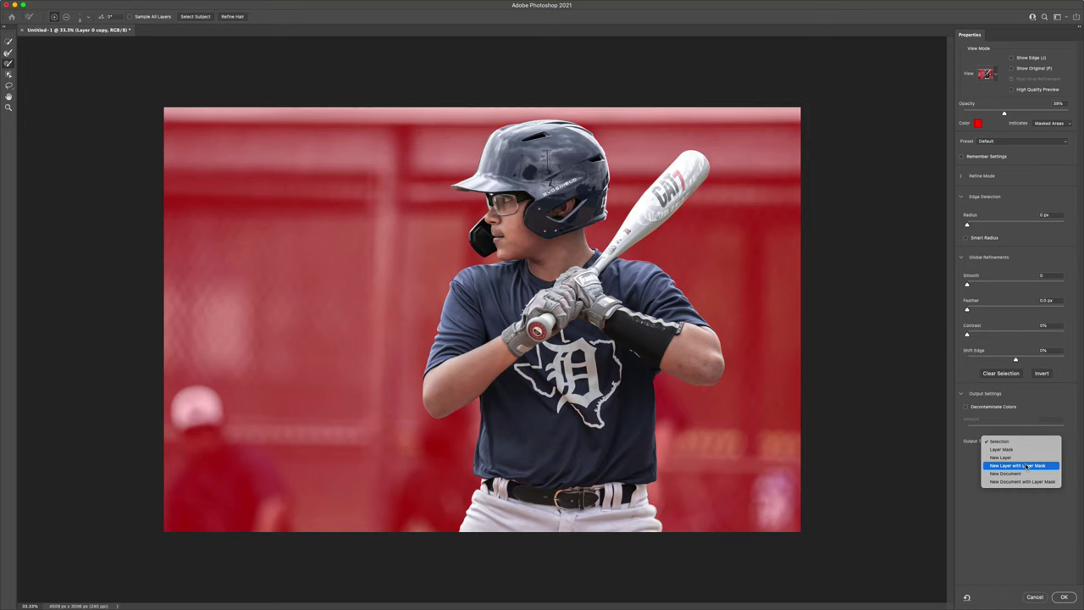
{"action": "left_click", "coordinate": [1018, 458]}
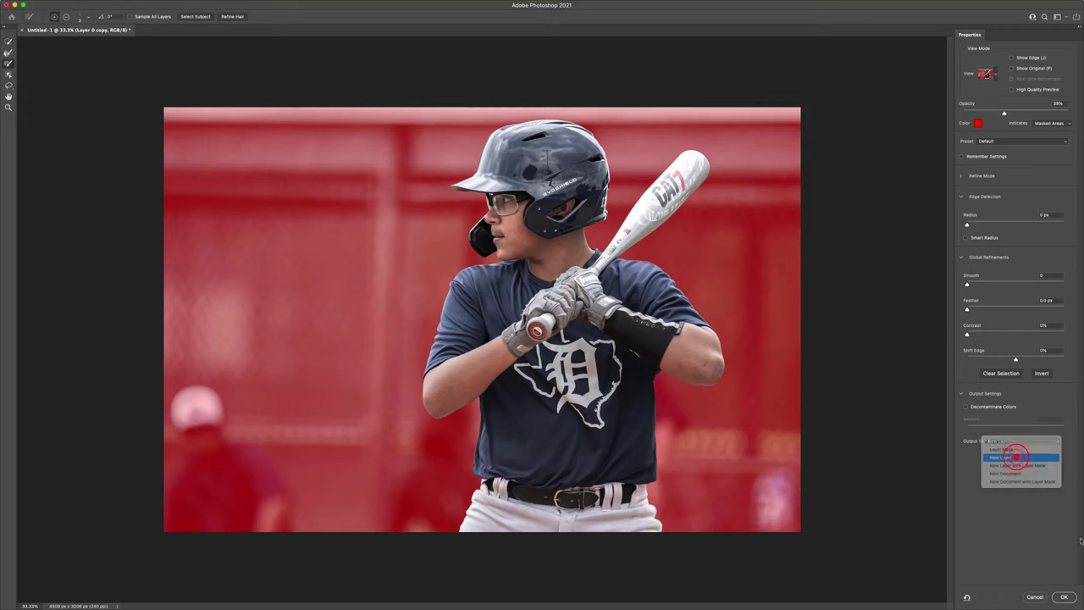
{"action": "left_click", "coordinate": [1064, 598]}
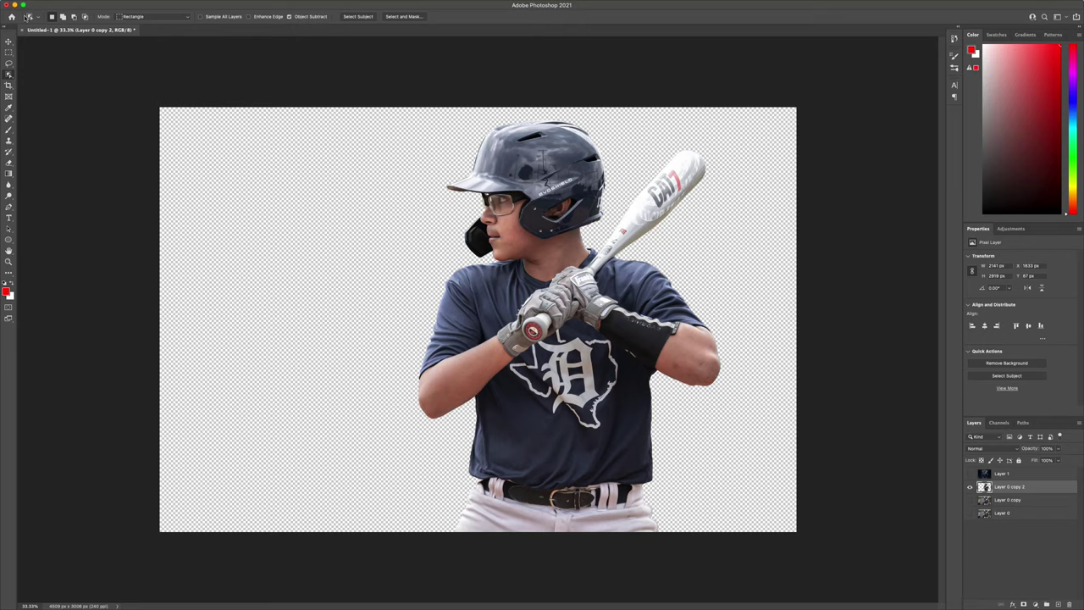
Move the cut-out player horizontally to about the middle of the canvas, then deselect the layer
{"action": "left_click", "coordinate": [8, 42]}
{"action": "left_click", "coordinate": [365, 78]}
{"action": "left_click", "coordinate": [561, 273]}
{"action": "left_click_drag", "start_coordinate": [563, 288], "coordinate": [496, 332]}
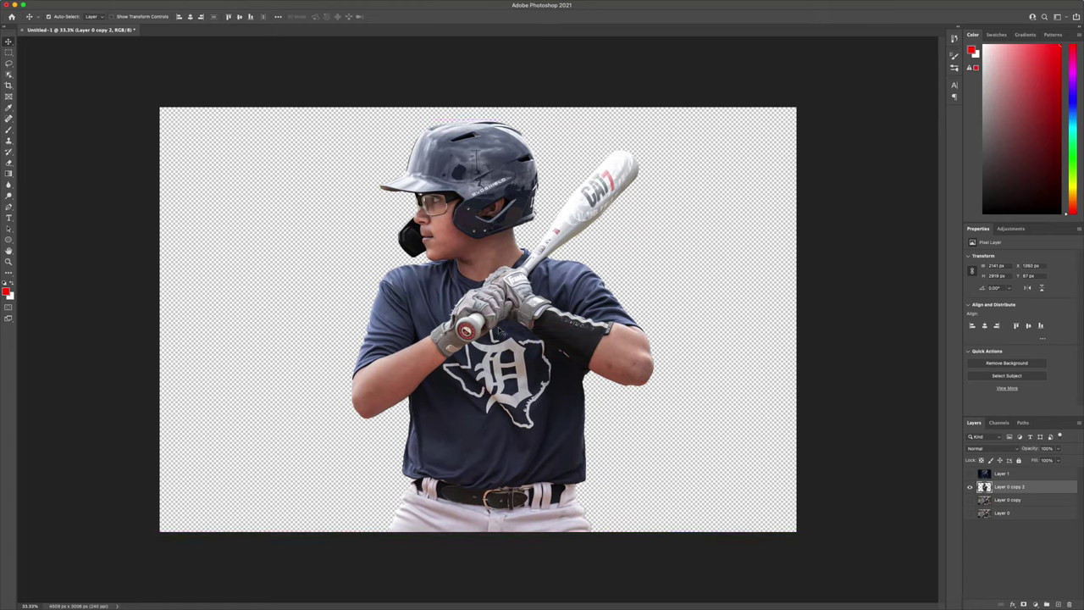
{"action": "left_click", "coordinate": [558, 56]}
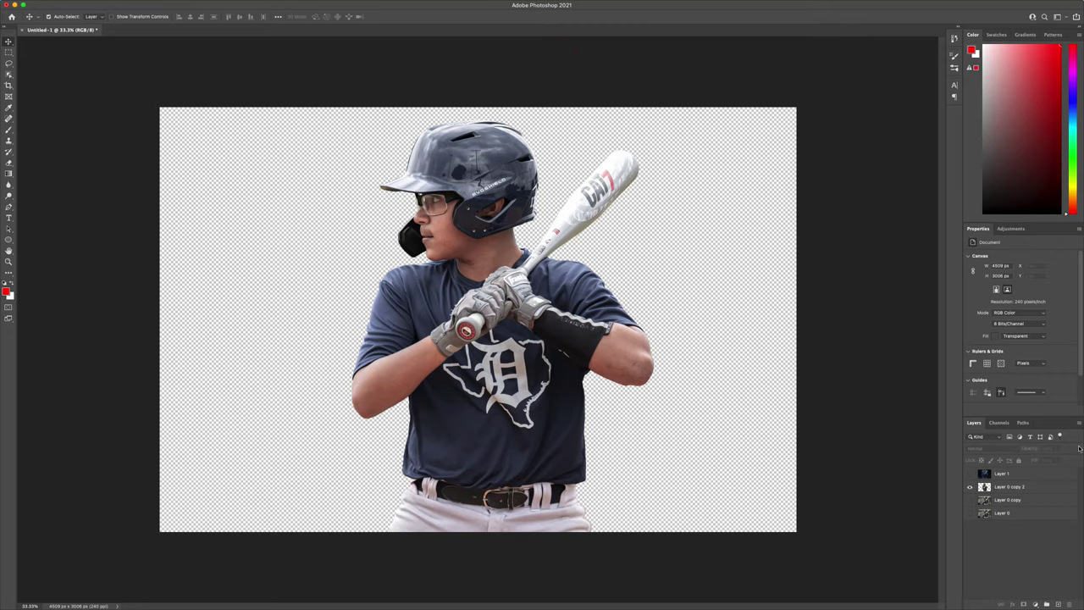
Add a new layer above Layer 0 copy and draw a red rectangle covering the whole canvas behind the player
{"action": "left_click", "coordinate": [1016, 500]}
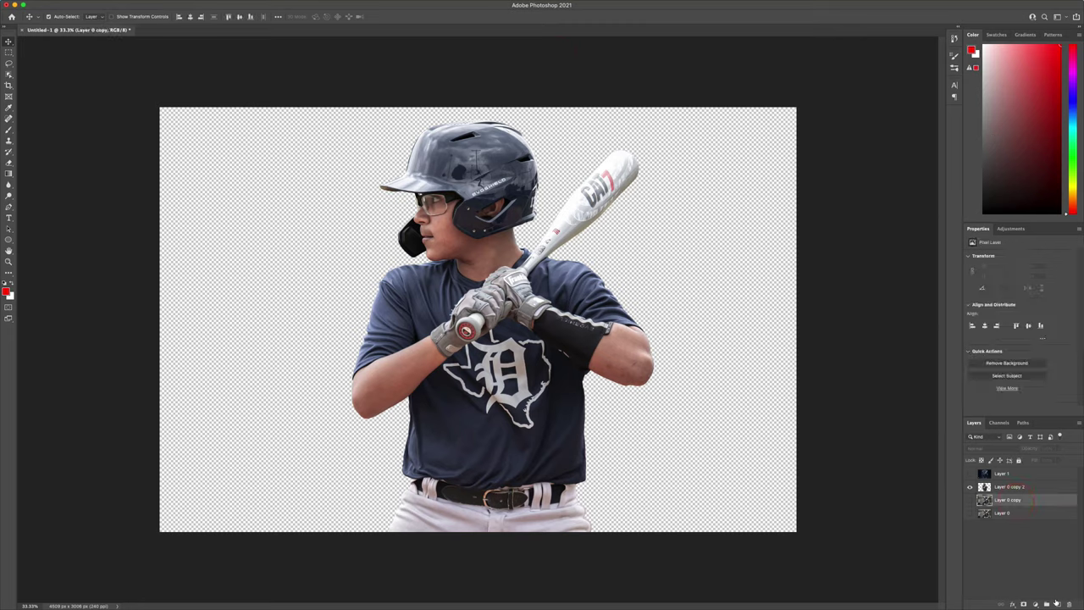
{"action": "left_click", "coordinate": [1058, 603]}
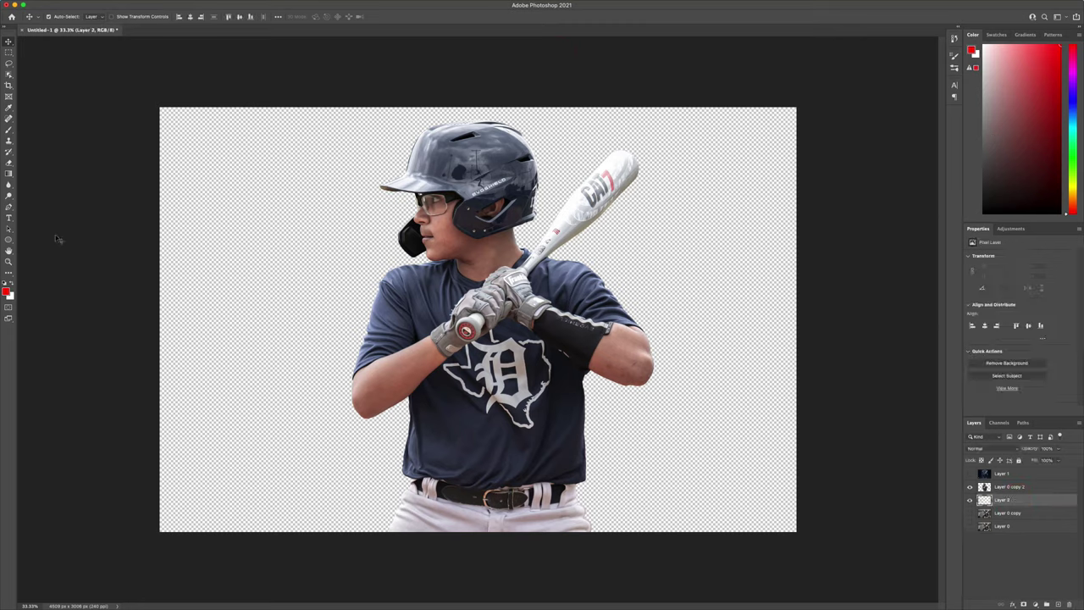
{"action": "left_click", "coordinate": [9, 238]}
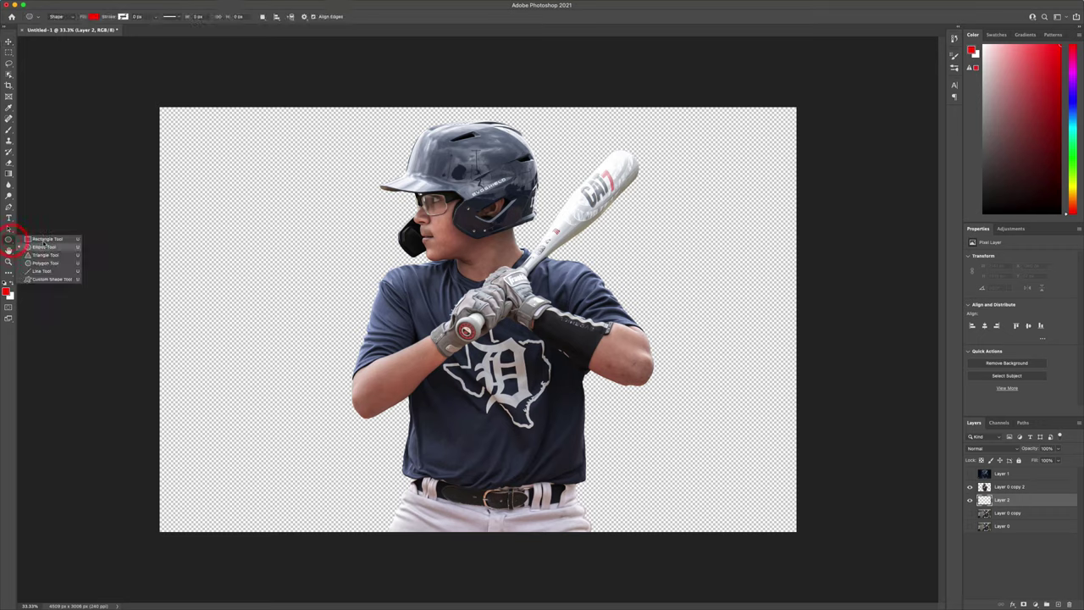
{"action": "left_click", "coordinate": [51, 238]}
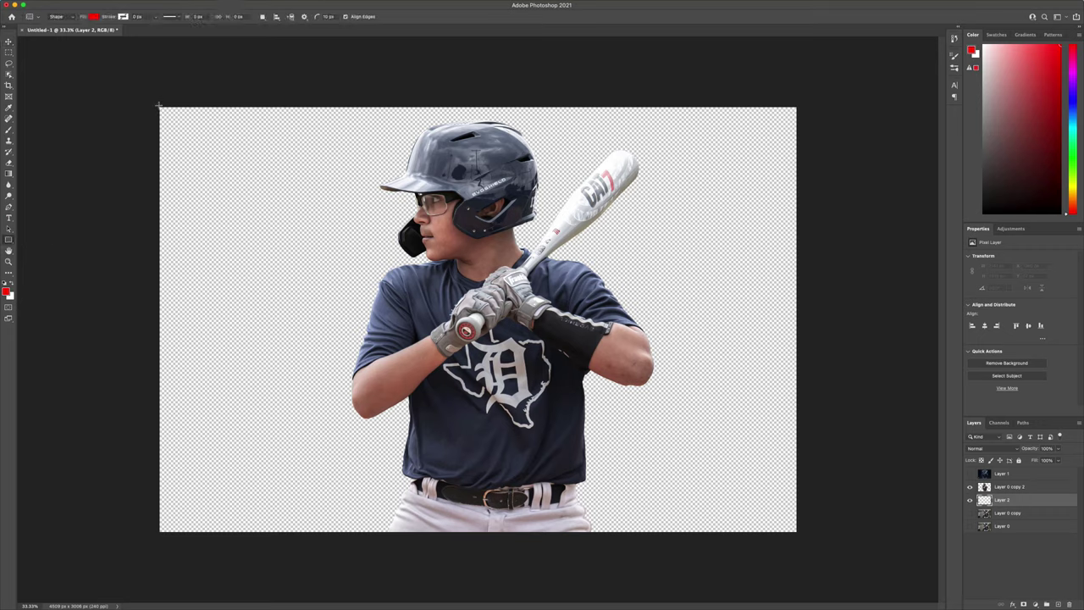
{"action": "left_click_drag", "start_coordinate": [157, 106], "coordinate": [799, 533]}
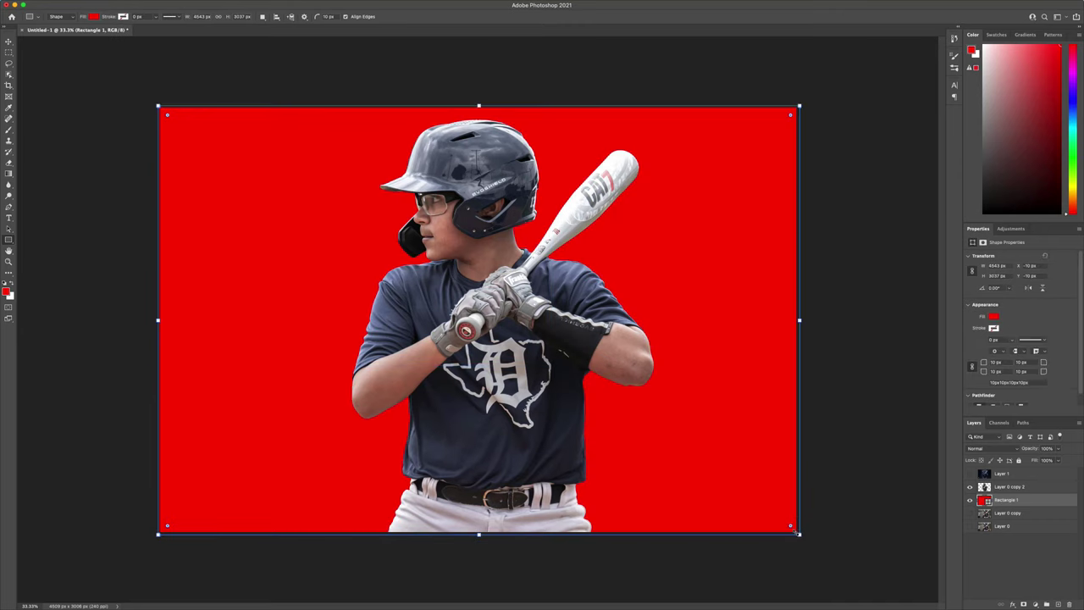
Recolor the rectangle dark navy with hue 240, saturation 24 and brightness 16
{"action": "double_click", "coordinate": [984, 500]}
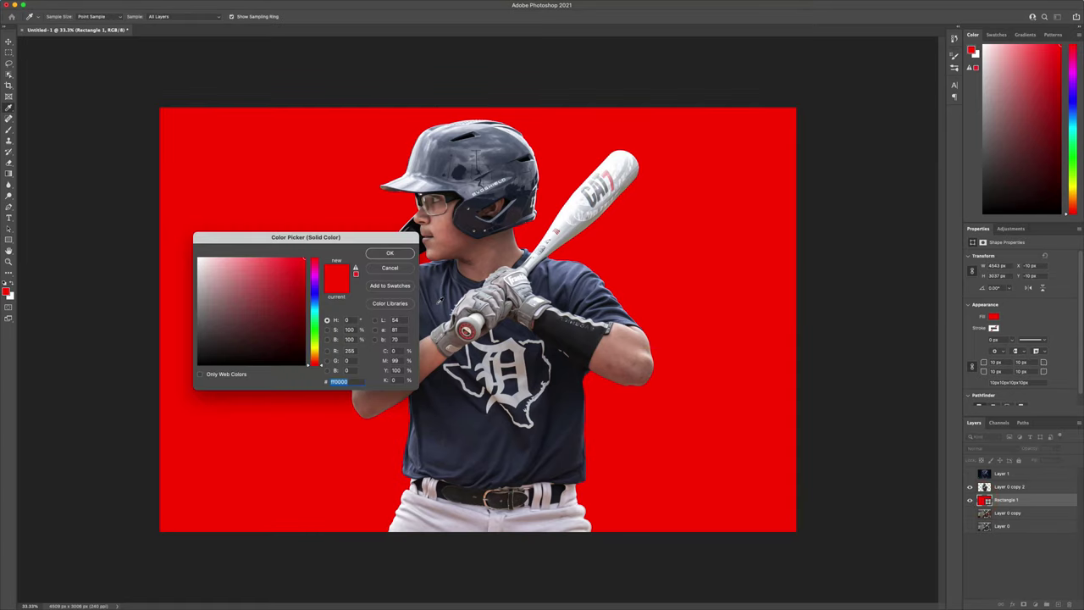
{"action": "left_click", "coordinate": [565, 294]}
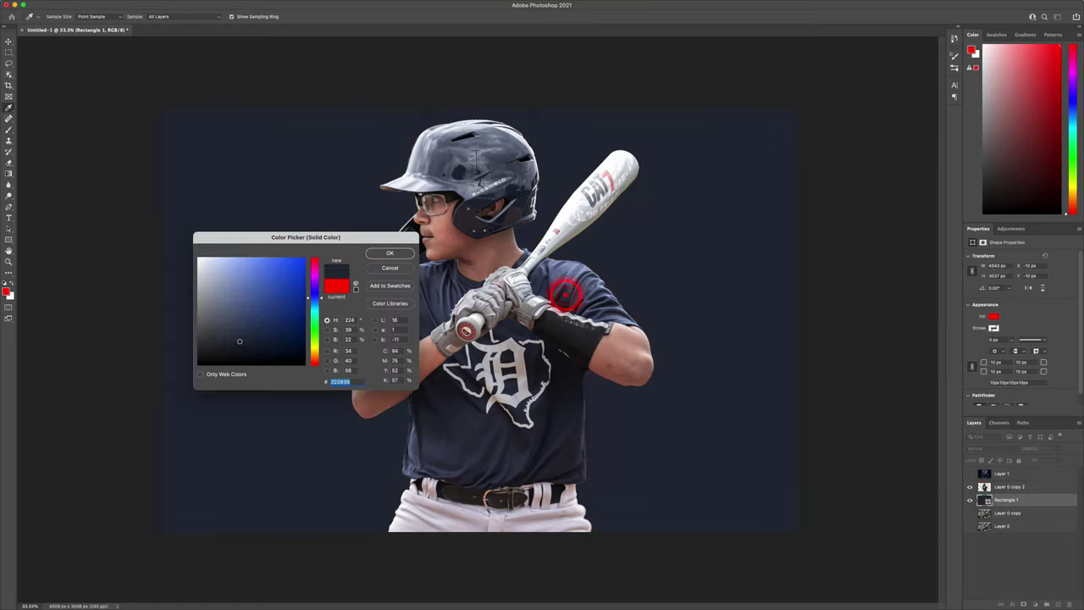
{"action": "left_click", "coordinate": [568, 292]}
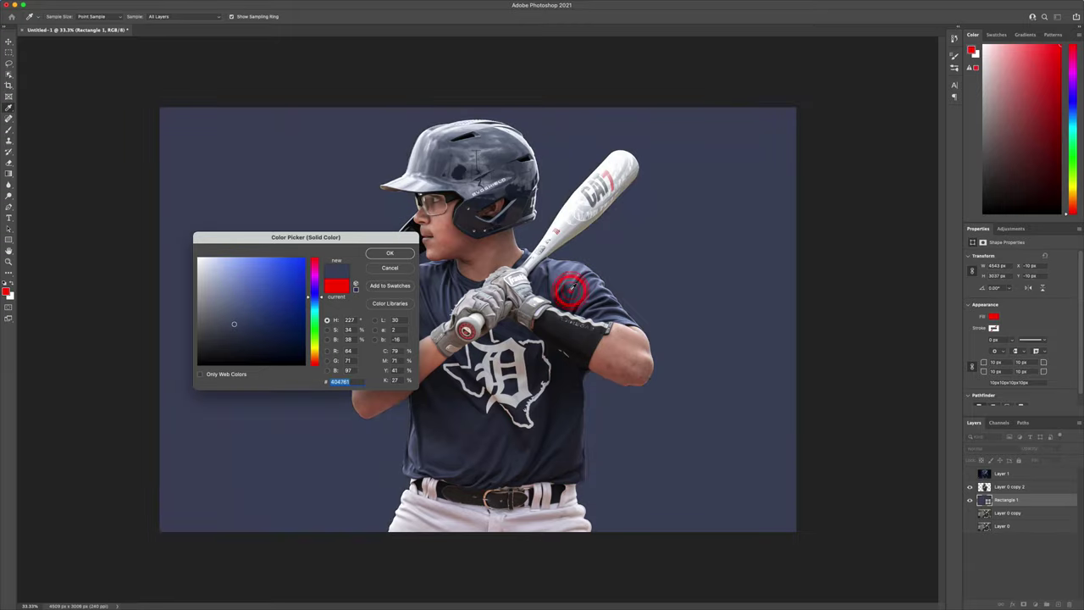
{"action": "left_click", "coordinate": [350, 319]}
{"action": "type", "text": "240"}
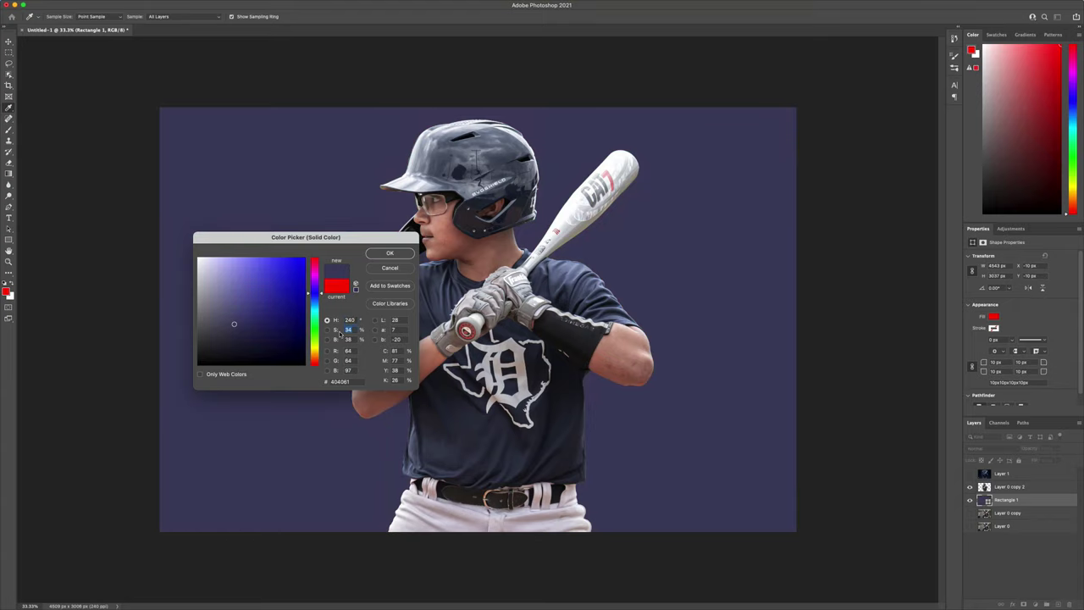
{"action": "type", "text": "24"}
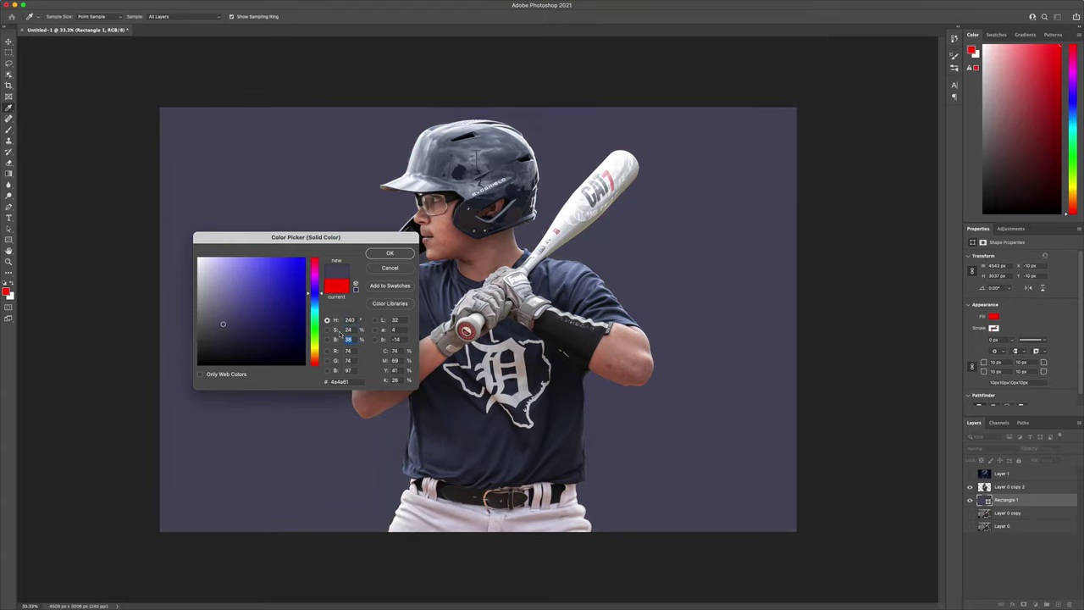
{"action": "type", "text": "16"}
{"action": "key", "text": "Tab"}
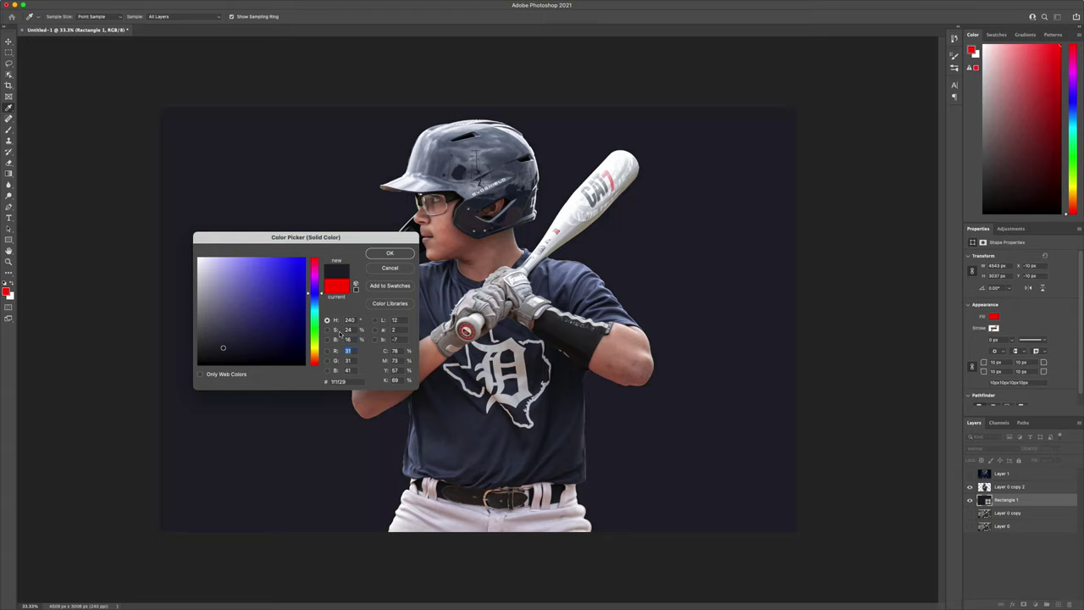
{"action": "left_click", "coordinate": [389, 254]}
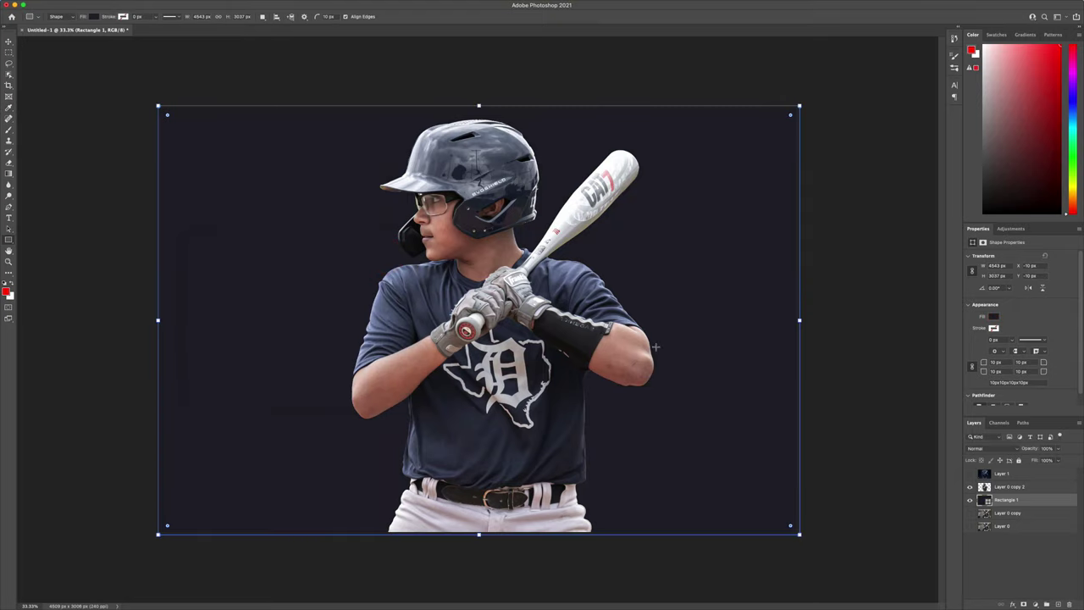
Rename the cut-out's layer to "player" and the rectangle's layer to "background"
{"action": "left_click", "coordinate": [9, 41]}
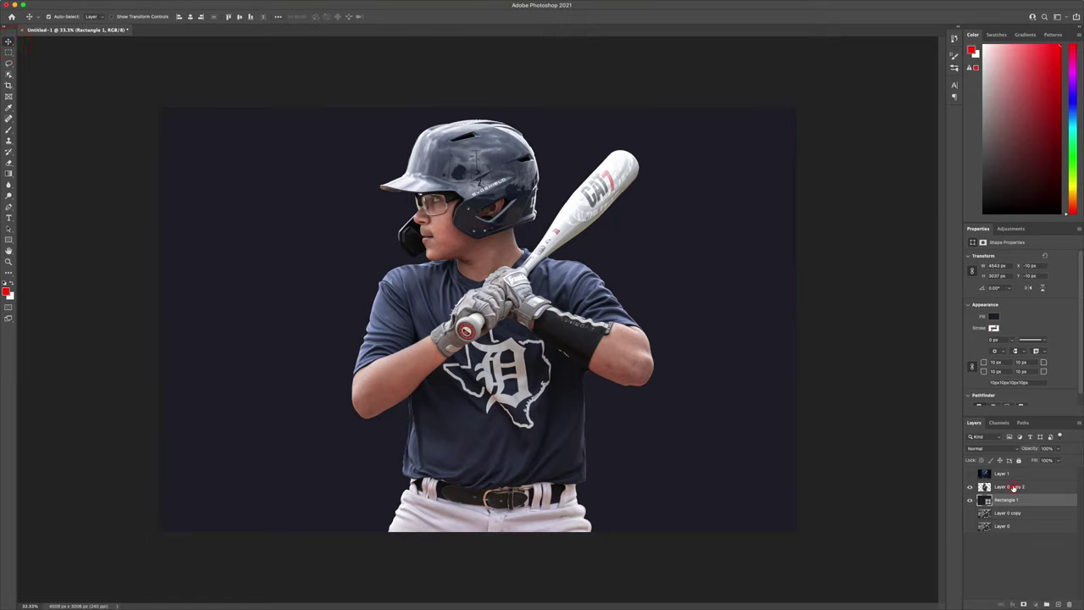
{"action": "left_click", "coordinate": [1014, 487]}
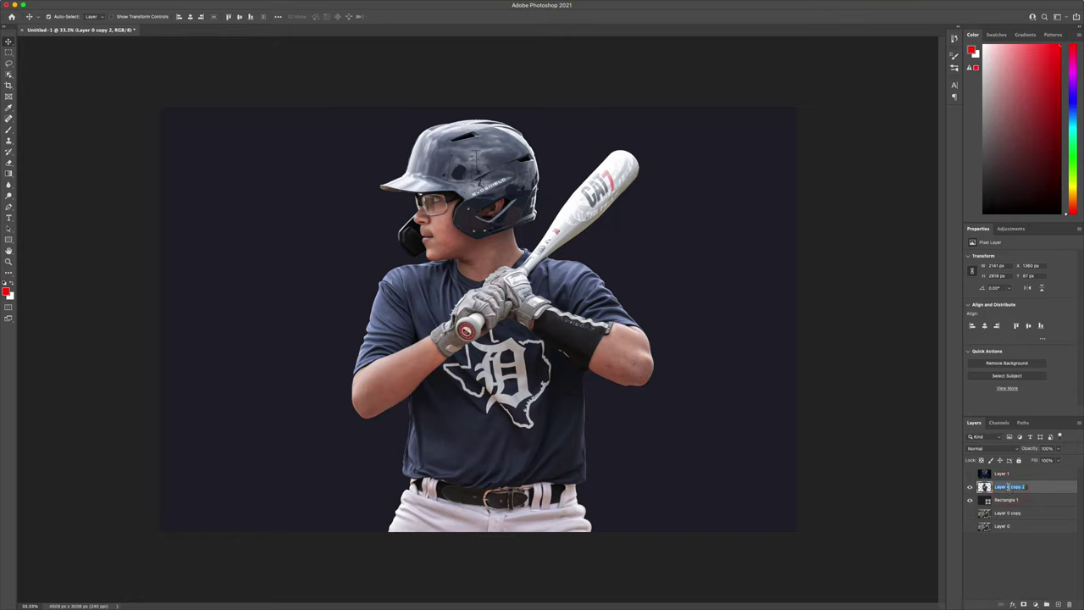
{"action": "type", "text": "player"}
{"action": "key", "text": "Return"}
{"action": "left_click", "coordinate": [1008, 501]}
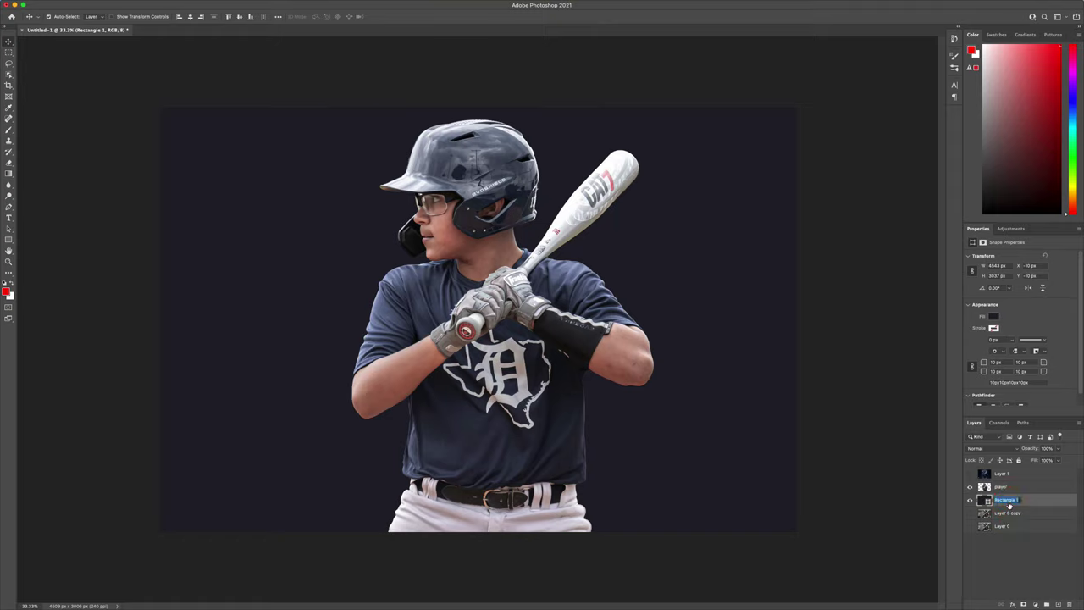
{"action": "type", "text": "background"}
Open the Camera Raw Filter for the player layer
{"action": "left_click", "coordinate": [1001, 487]}
{"action": "left_click", "coordinate": [1001, 487]}
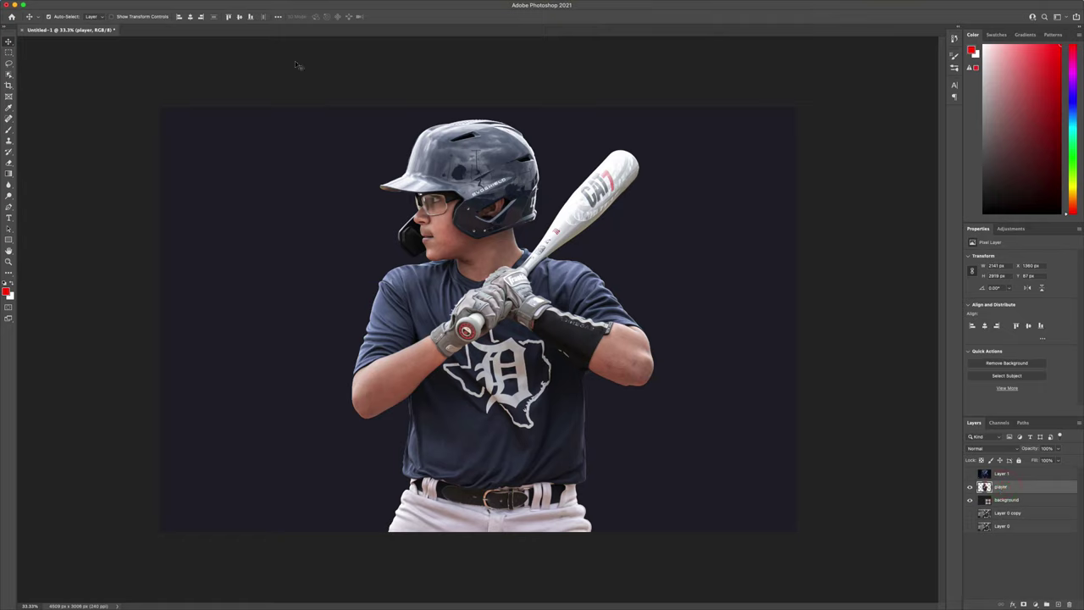
{"action": "left_click", "coordinate": [198, 5]}
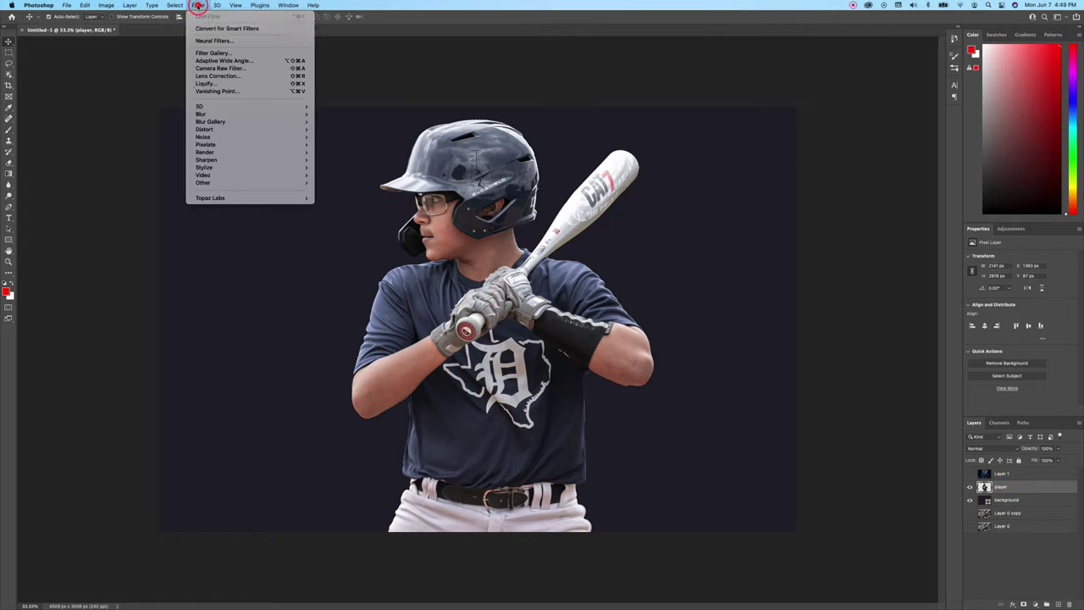
{"action": "left_click", "coordinate": [218, 72]}
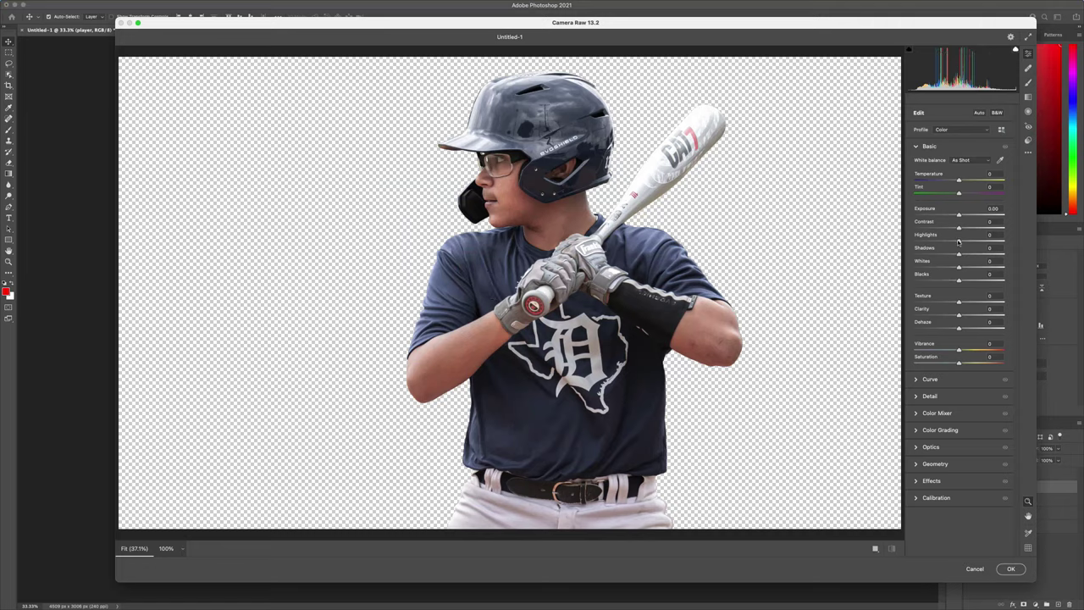
Lower the player's Highlights to about -74, raise Texture to +58 and Clarity to about +56, and apply the Camera Raw adjustments
{"action": "left_click_drag", "start_coordinate": [958, 242], "coordinate": [927, 243]}
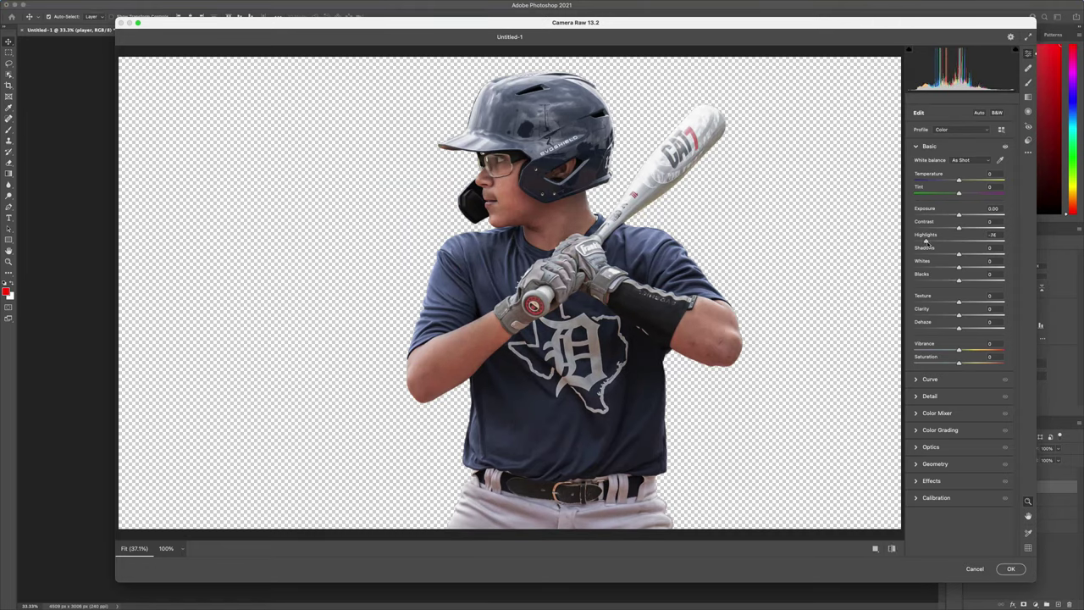
{"action": "left_click_drag", "start_coordinate": [960, 300], "coordinate": [987, 318]}
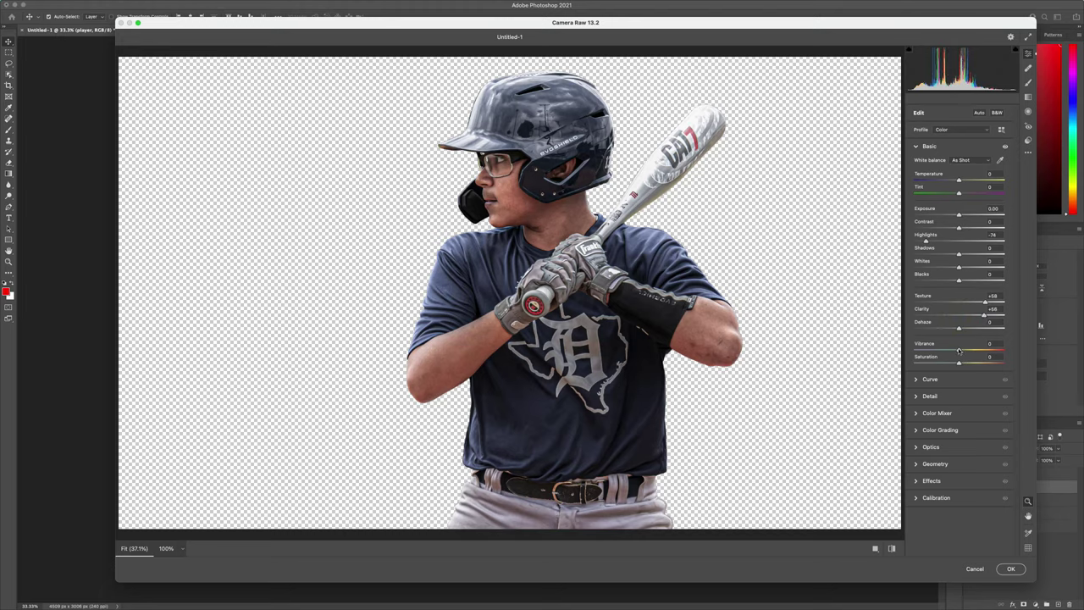
{"action": "left_click_drag", "start_coordinate": [958, 350], "coordinate": [957, 351]}
{"action": "mouse_move", "coordinate": [959, 254]}
{"action": "left_mouse_down"}
{"action": "mouse_move", "coordinate": [973, 256]}
{"action": "mouse_move", "coordinate": [948, 259]}
{"action": "mouse_move", "coordinate": [958, 256]}
{"action": "left_mouse_up"}
{"action": "left_click", "coordinate": [1011, 570]}
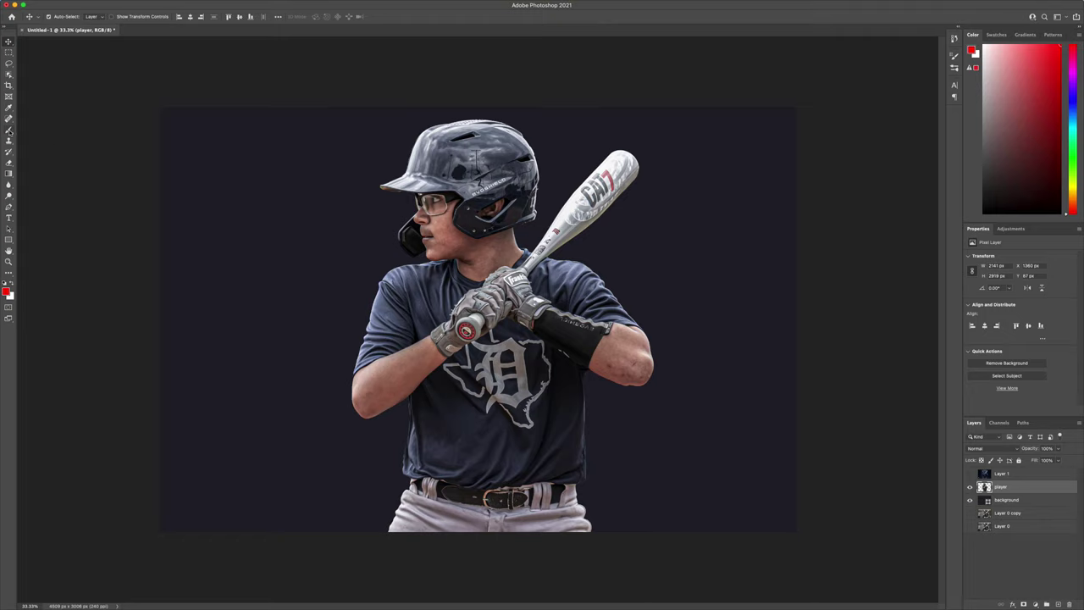
Activate the Brush tool and expand the SS-light-beams brush set in the brush presets
{"action": "left_click", "coordinate": [9, 129]}
{"action": "left_click", "coordinate": [61, 16]}
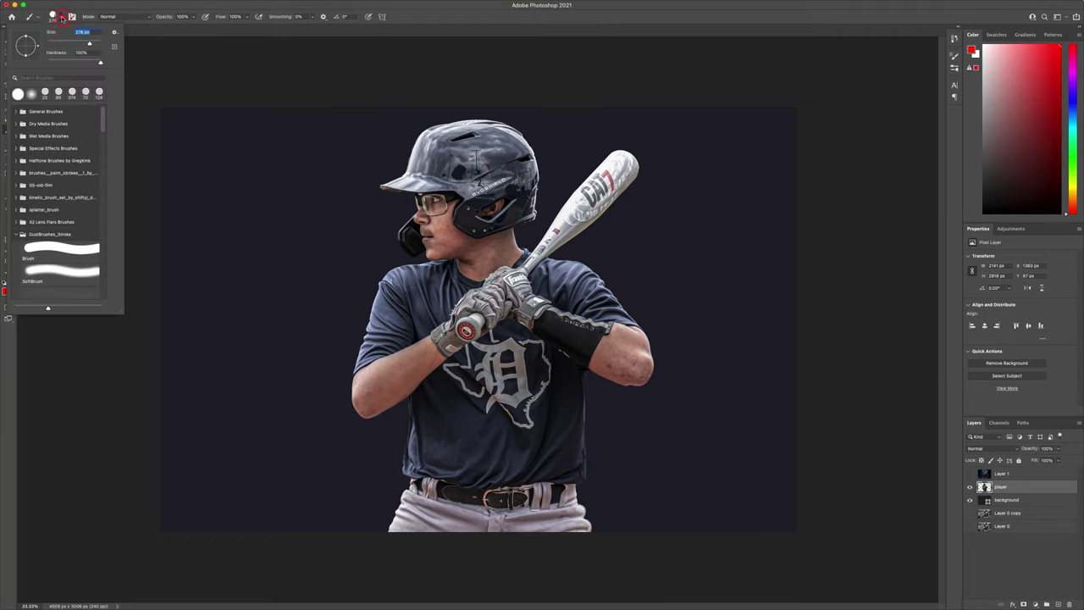
{"action": "left_click", "coordinate": [16, 234]}
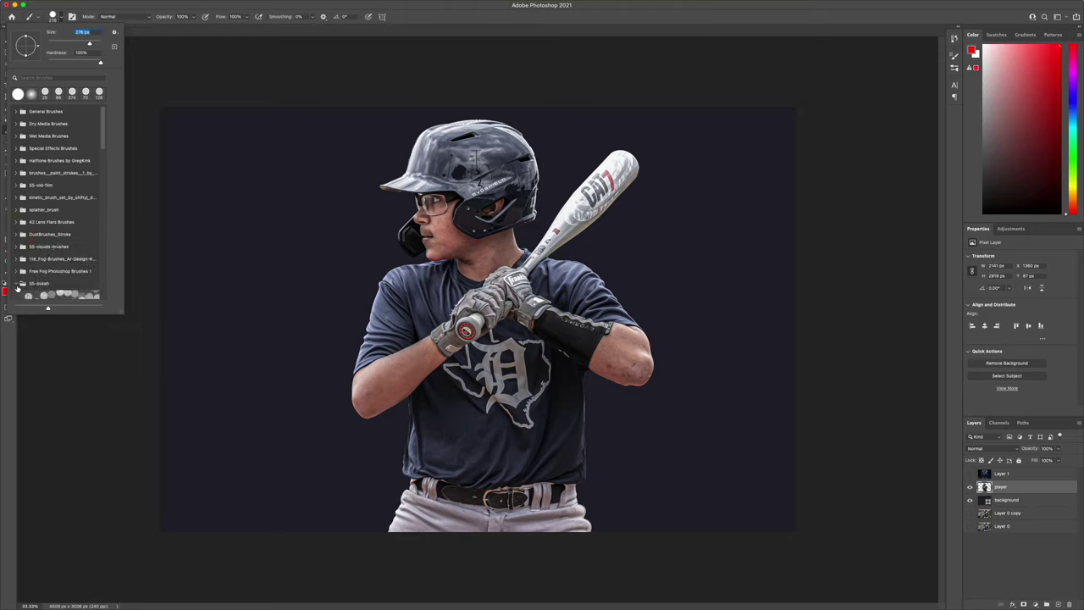
{"action": "left_click", "coordinate": [17, 283]}
{"action": "scroll", "coordinate": [81, 254], "scroll_direction": "down", "scroll_amount": 1}
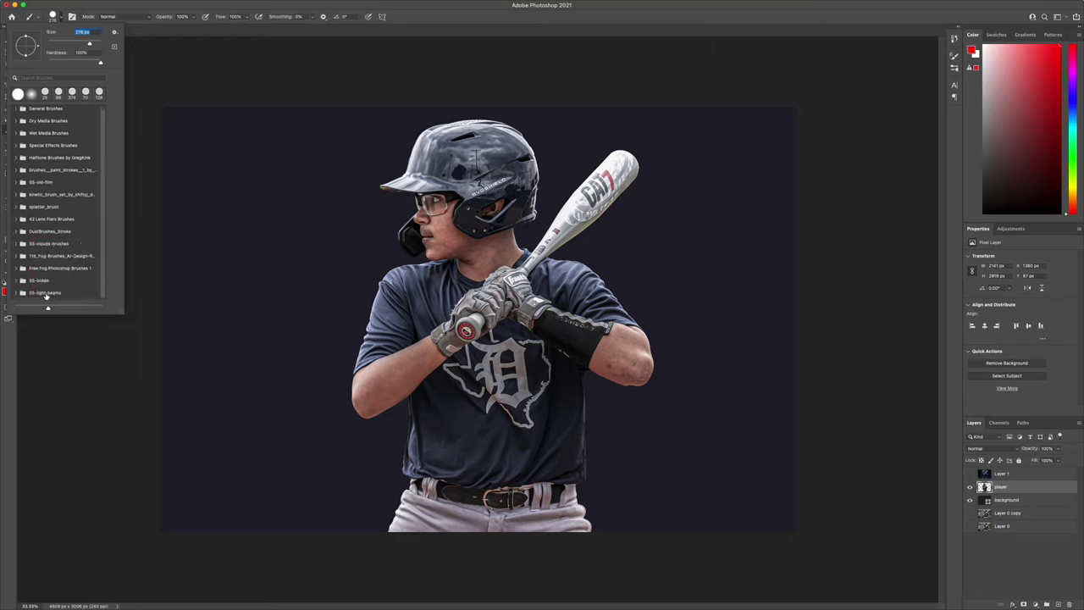
{"action": "left_click", "coordinate": [14, 292]}
{"action": "scroll", "coordinate": [65, 291], "scroll_direction": "down", "scroll_amount": 8}
{"action": "scroll", "coordinate": [64, 290], "scroll_direction": "up", "scroll_amount": 6}
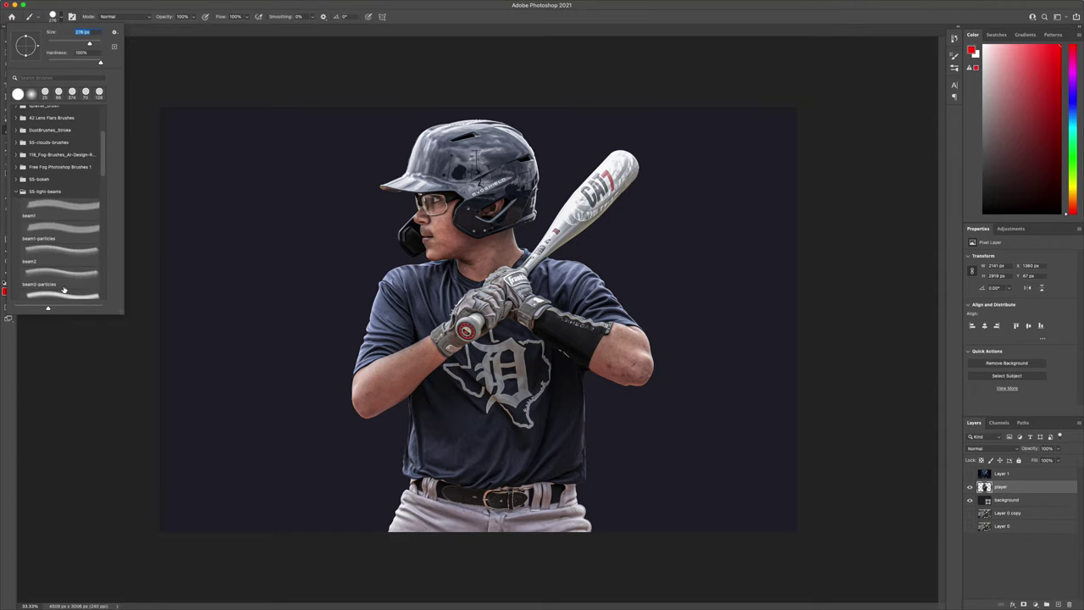
Try out the light-beam brushes from beam1 to beam4-particles and choose the beam5 brush
{"action": "left_click", "coordinate": [72, 203]}
{"action": "left_click", "coordinate": [68, 230]}
{"action": "scroll", "coordinate": [69, 231], "scroll_direction": "down", "scroll_amount": 3}
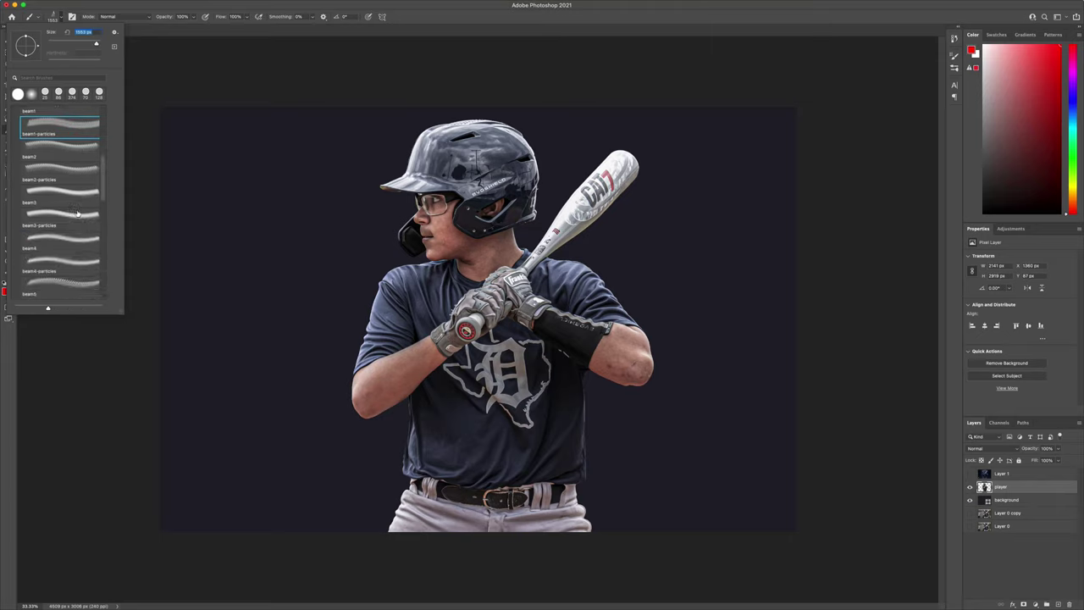
{"action": "left_click", "coordinate": [70, 155]}
{"action": "left_click", "coordinate": [58, 170]}
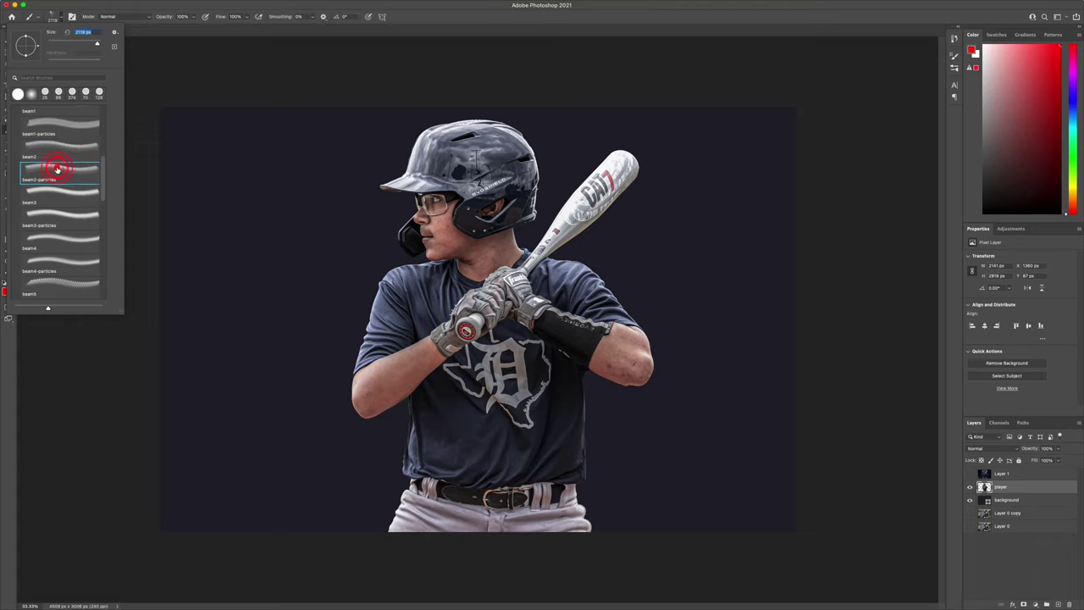
{"action": "left_click", "coordinate": [58, 195]}
{"action": "left_click", "coordinate": [54, 213]}
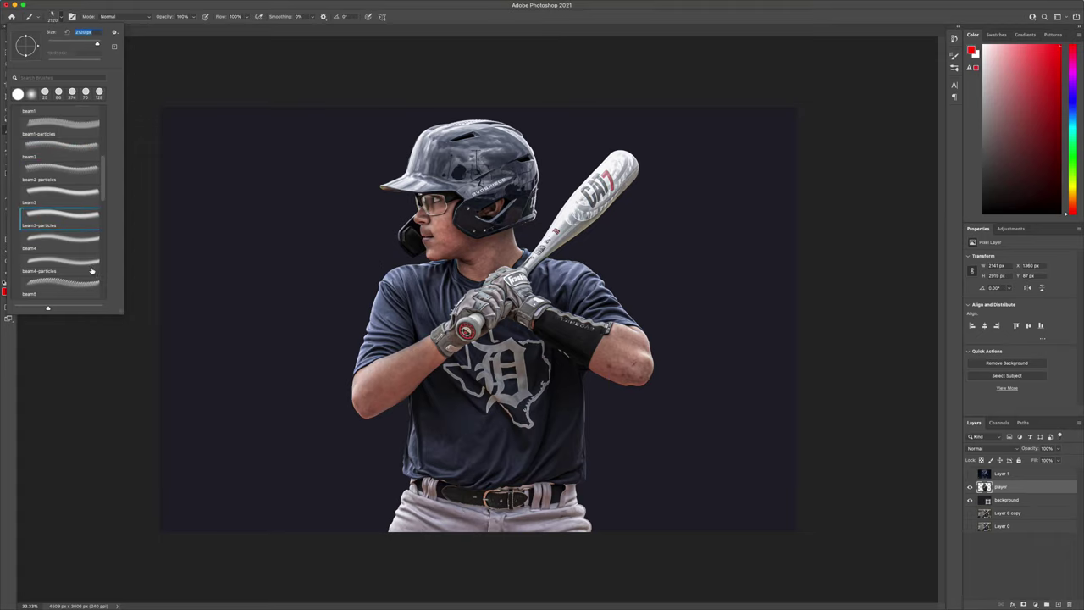
{"action": "left_click", "coordinate": [81, 241]}
{"action": "left_click", "coordinate": [61, 261]}
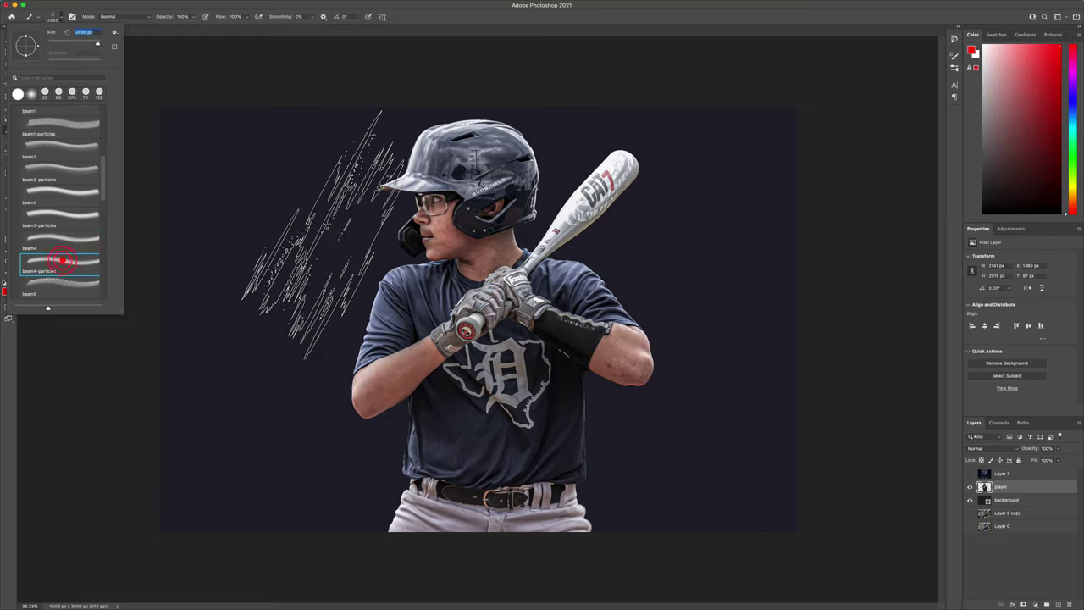
{"action": "scroll", "coordinate": [75, 270], "scroll_direction": "down", "scroll_amount": 3}
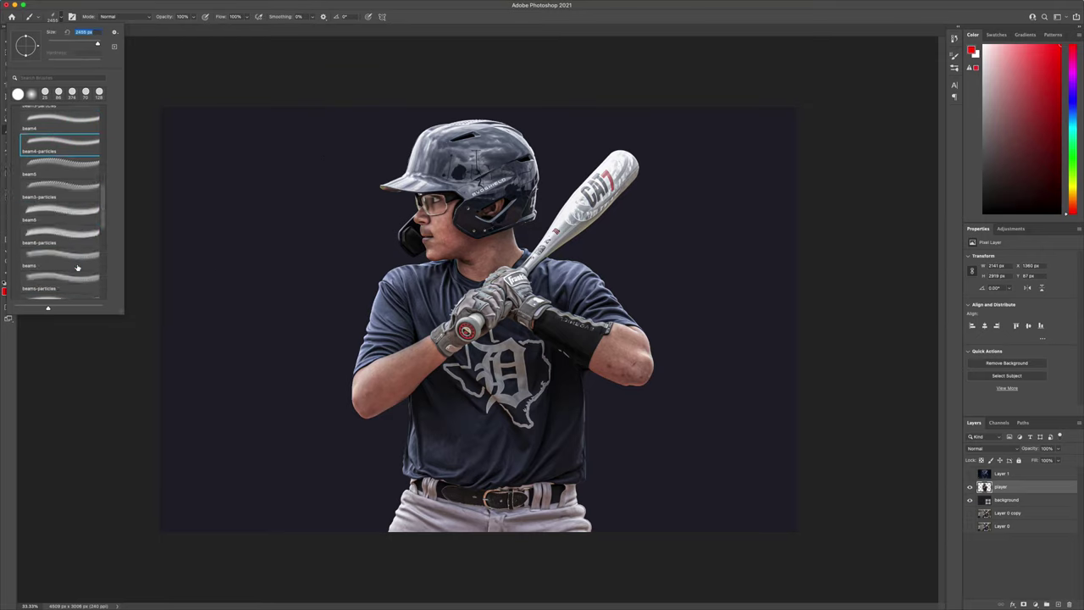
{"action": "left_click", "coordinate": [76, 166]}
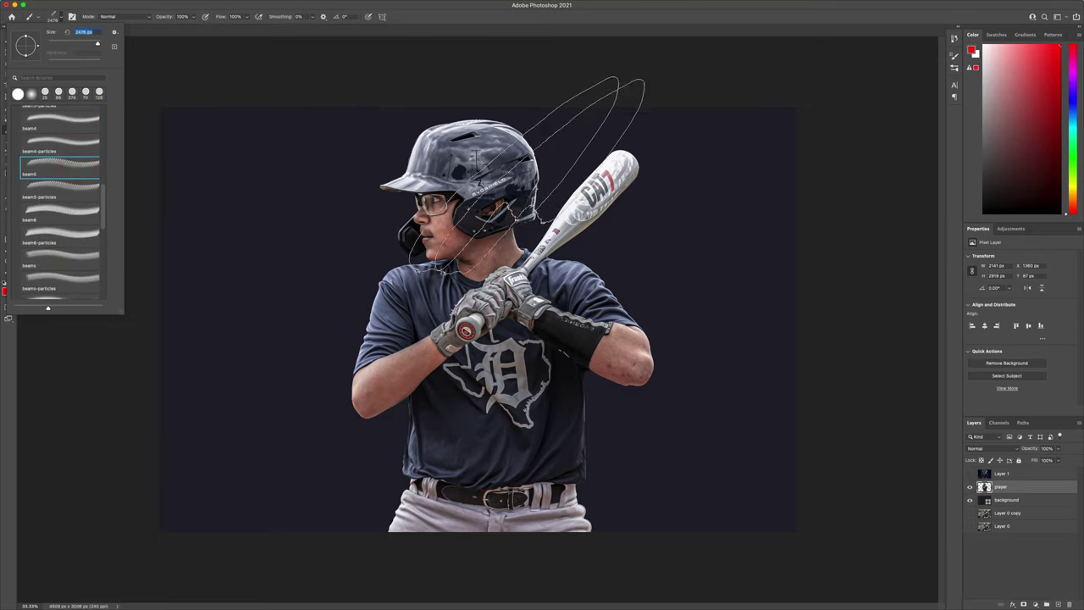
Undo a red test stamp of the beam and rotate the brush tip to an angle of 44°
{"action": "left_click", "coordinate": [277, 237]}
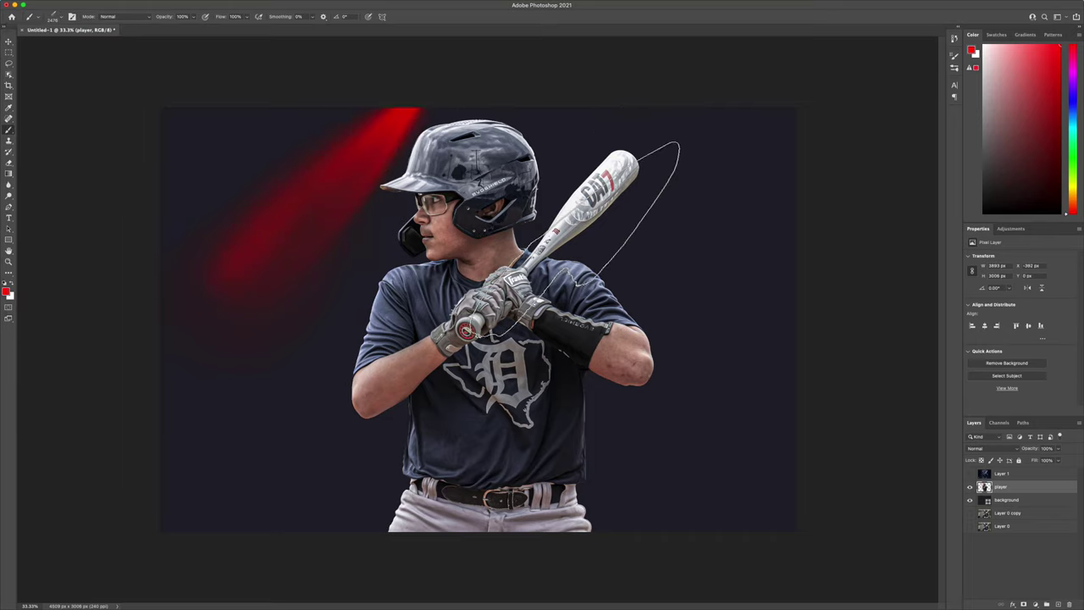
{"action": "key", "text": "super+z"}
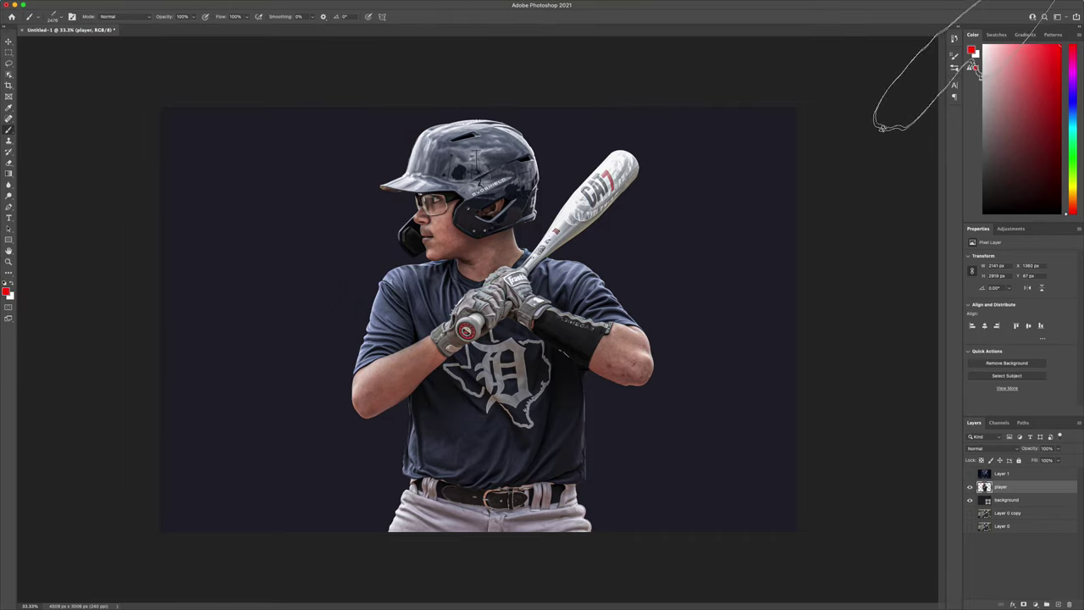
{"action": "left_click", "coordinate": [955, 67]}
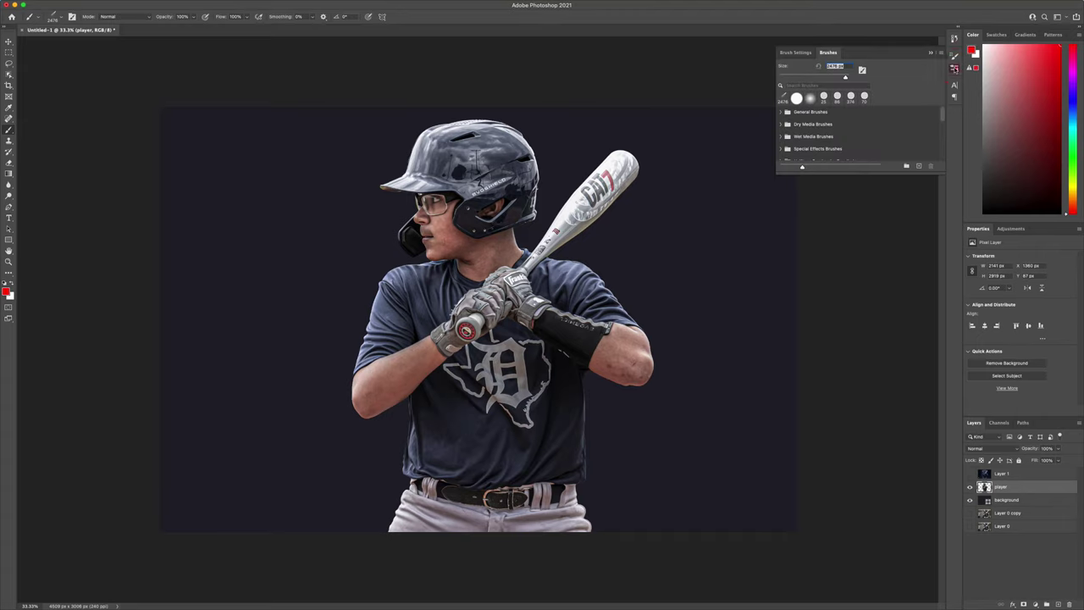
{"action": "left_click", "coordinate": [955, 56]}
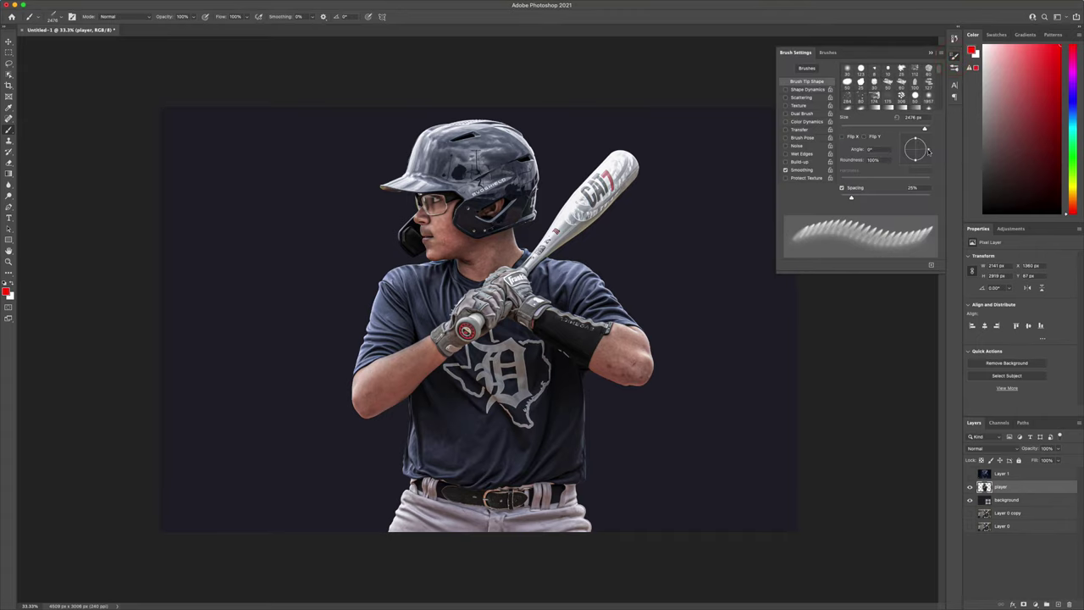
{"action": "left_click_drag", "start_coordinate": [928, 149], "coordinate": [923, 141]}
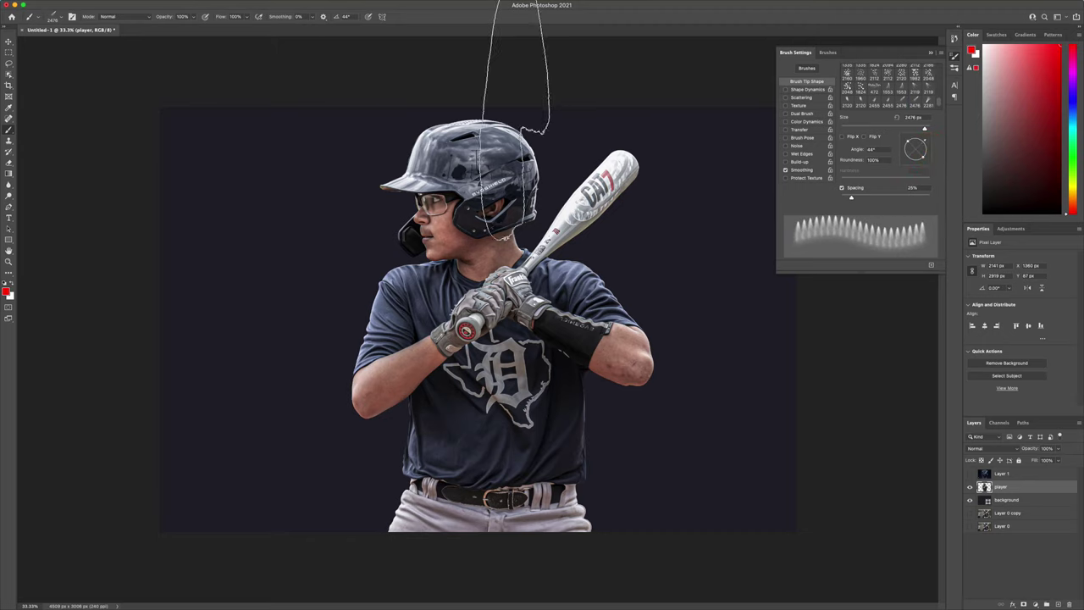
Enlarge the beam brush to about 4970 px, undoing the red test stamps made over the player
{"action": "left_click_drag", "start_coordinate": [494, 275], "coordinate": [673, 281]}
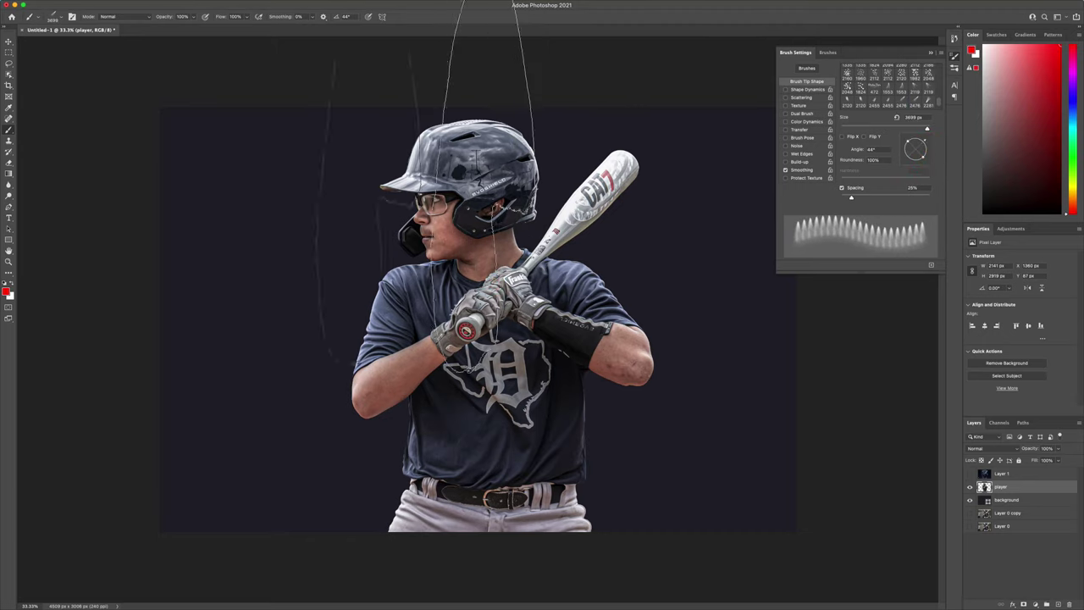
{"action": "left_click", "coordinate": [500, 242]}
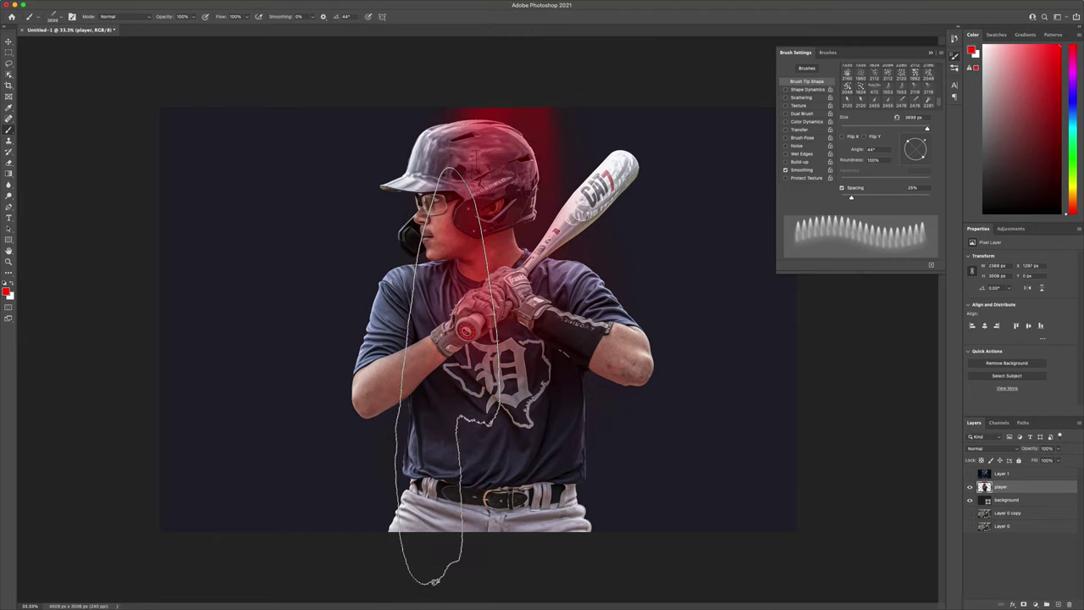
{"action": "key", "text": "super+z"}
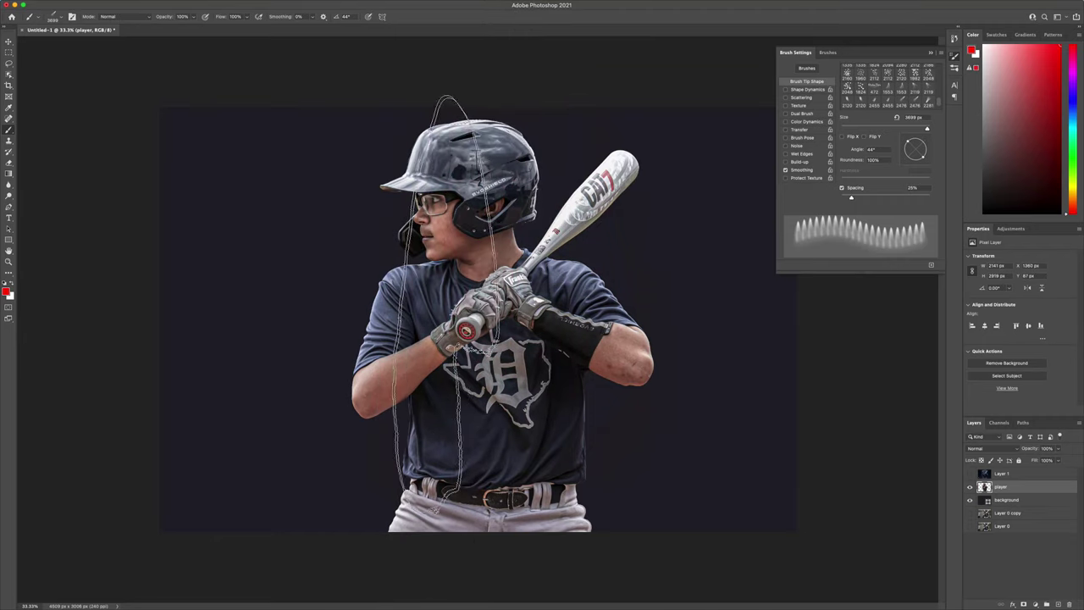
{"action": "left_click_drag", "start_coordinate": [444, 406], "coordinate": [536, 409]}
{"action": "left_click", "coordinate": [479, 182]}
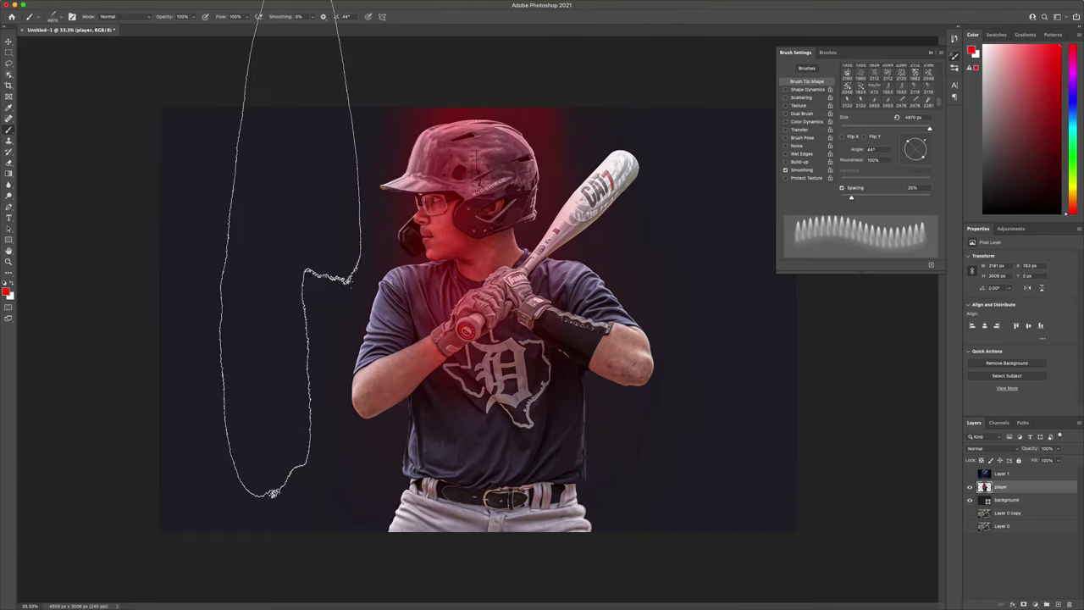
{"action": "key", "text": "super+z"}
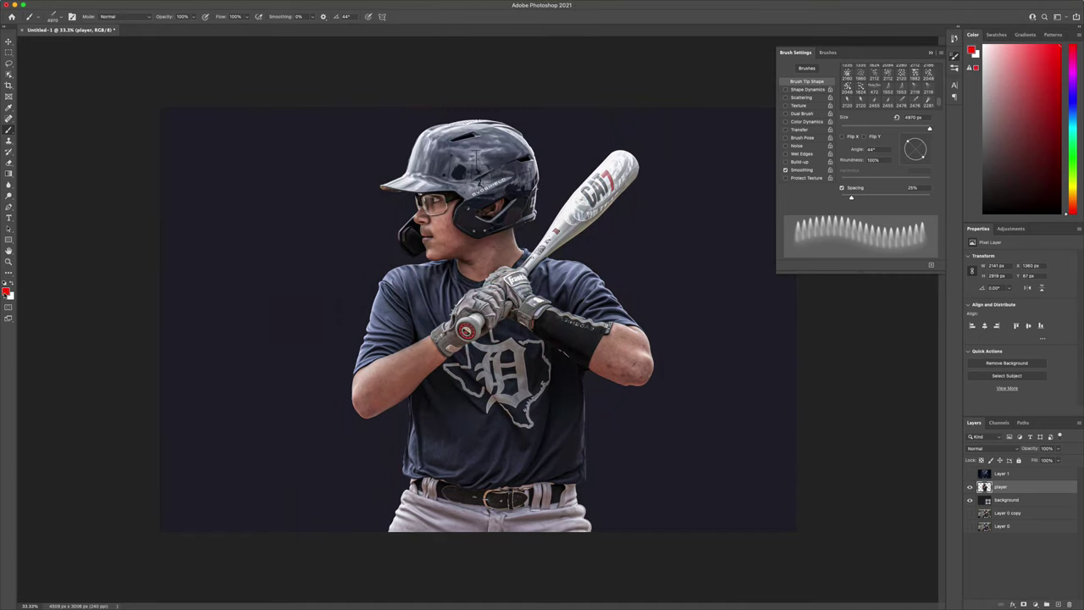
Set the foreground color to white and stamp a light beam behind the player on a new layer above the background layer
{"action": "left_click", "coordinate": [7, 292]}
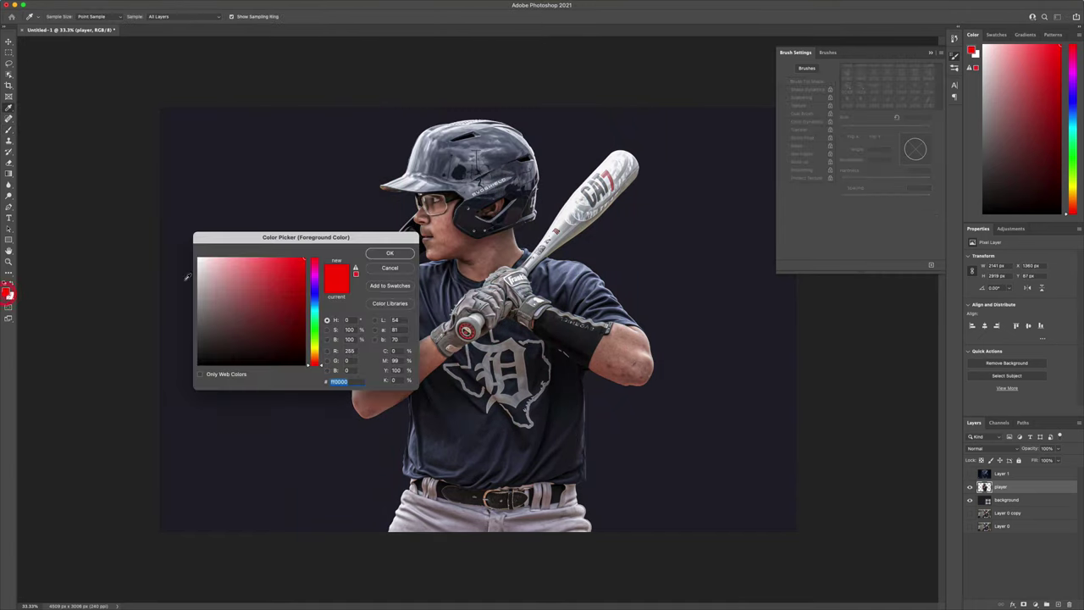
{"action": "left_click", "coordinate": [375, 254]}
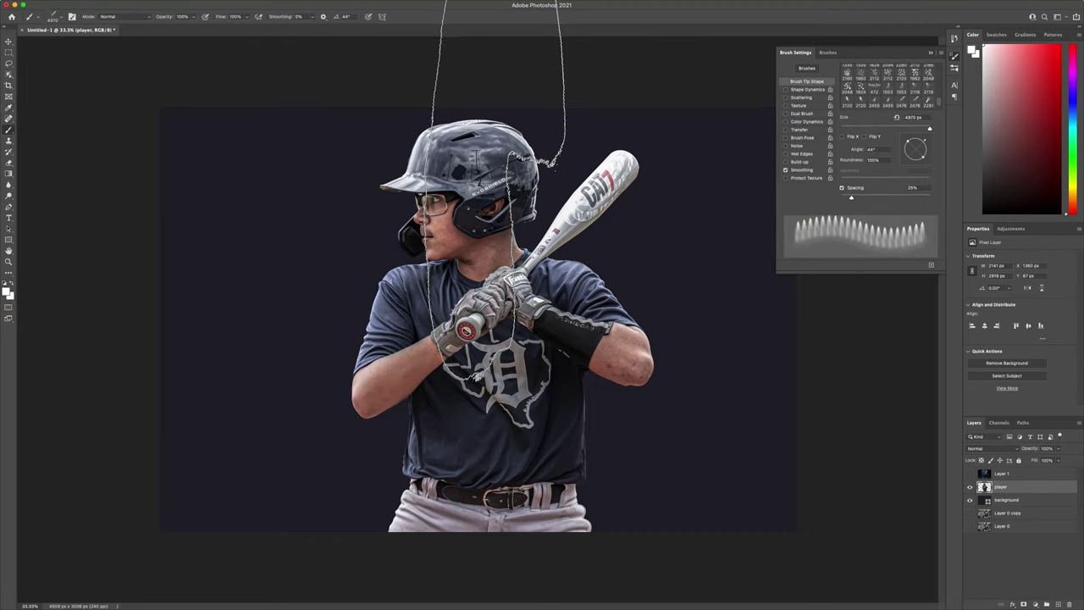
{"action": "left_click", "coordinate": [1016, 500]}
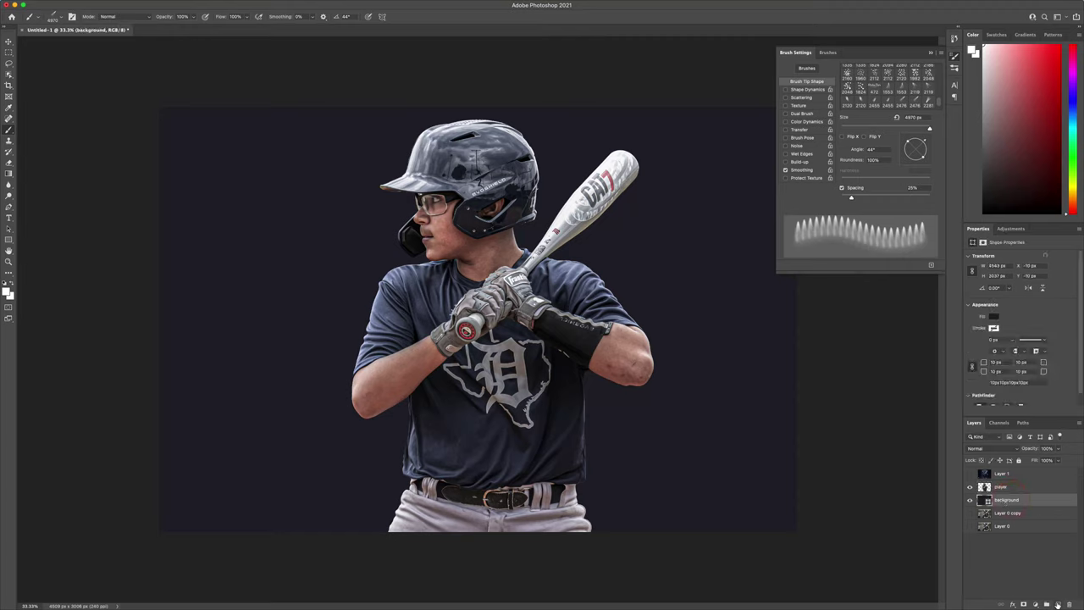
{"action": "left_click", "coordinate": [1047, 604]}
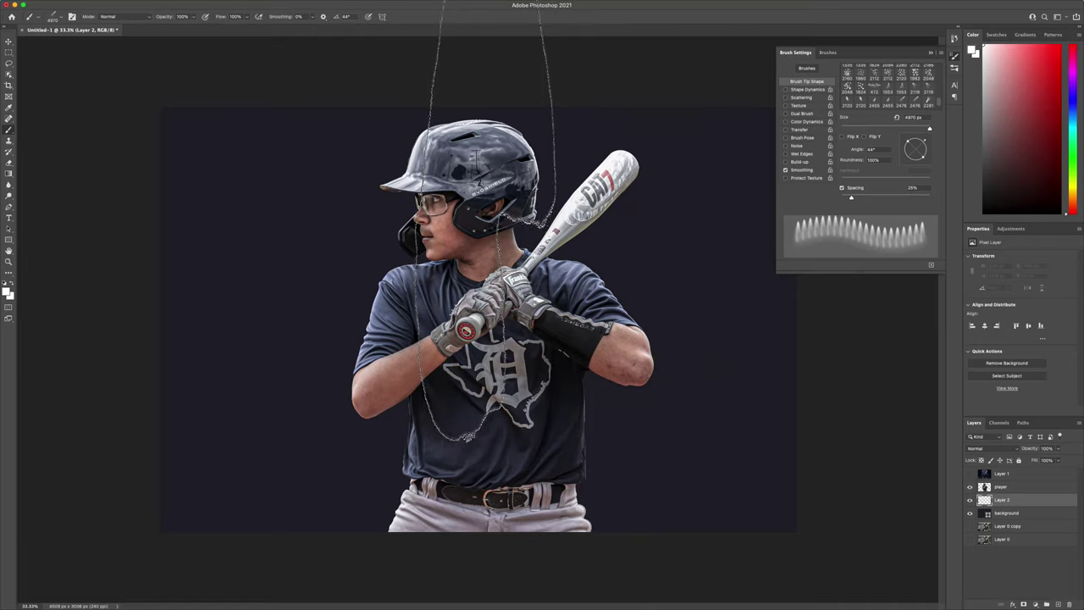
{"action": "left_click", "coordinate": [487, 220]}
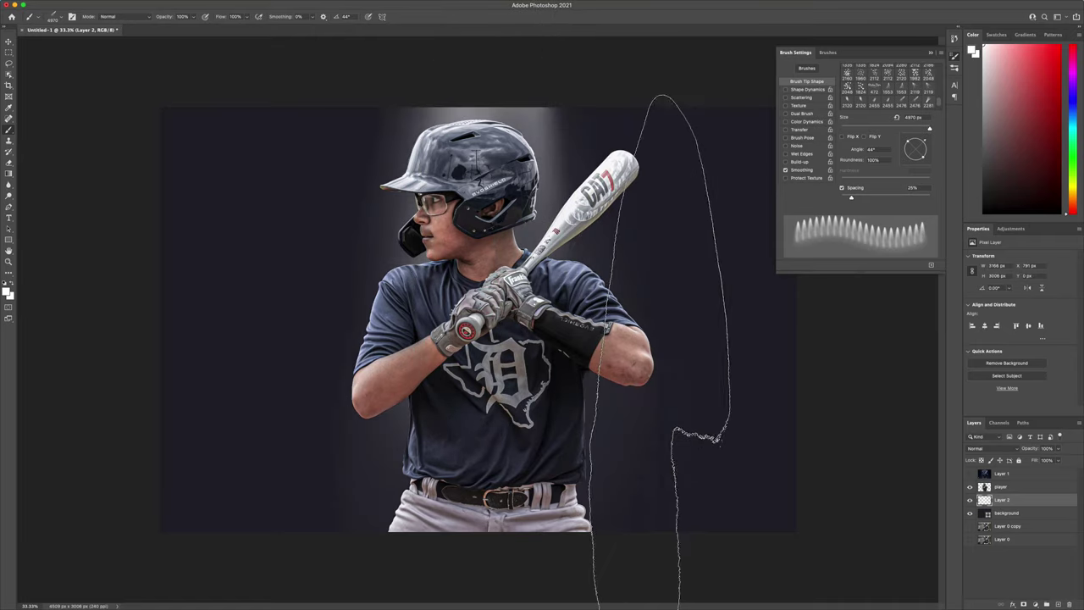
Move the white beam on Layer 2 upward behind the player's head, to about Y -831 px
{"action": "left_click", "coordinate": [9, 40]}
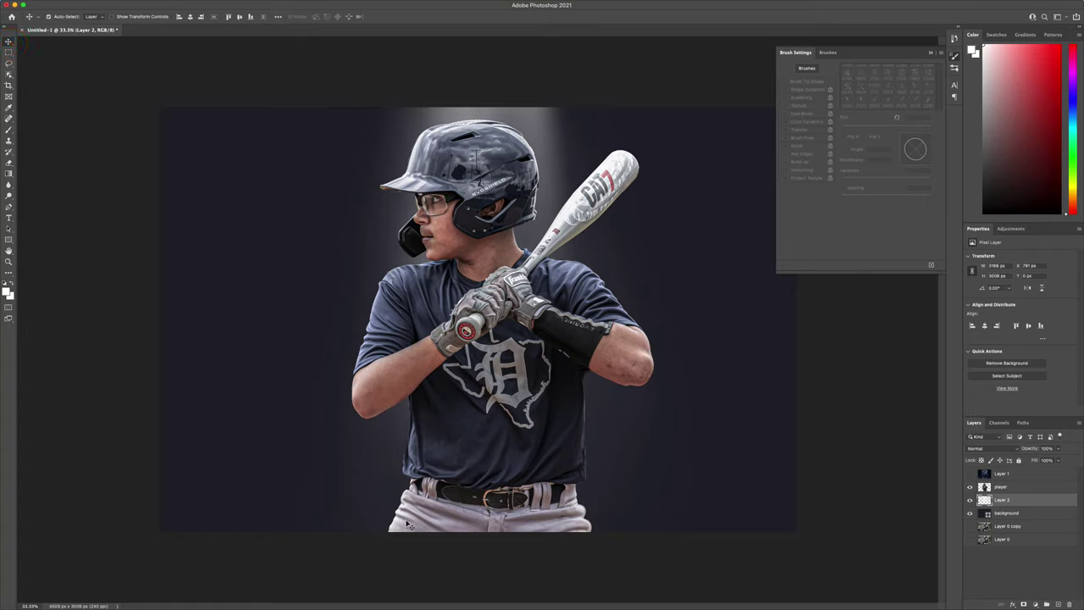
{"action": "left_click", "coordinate": [371, 459]}
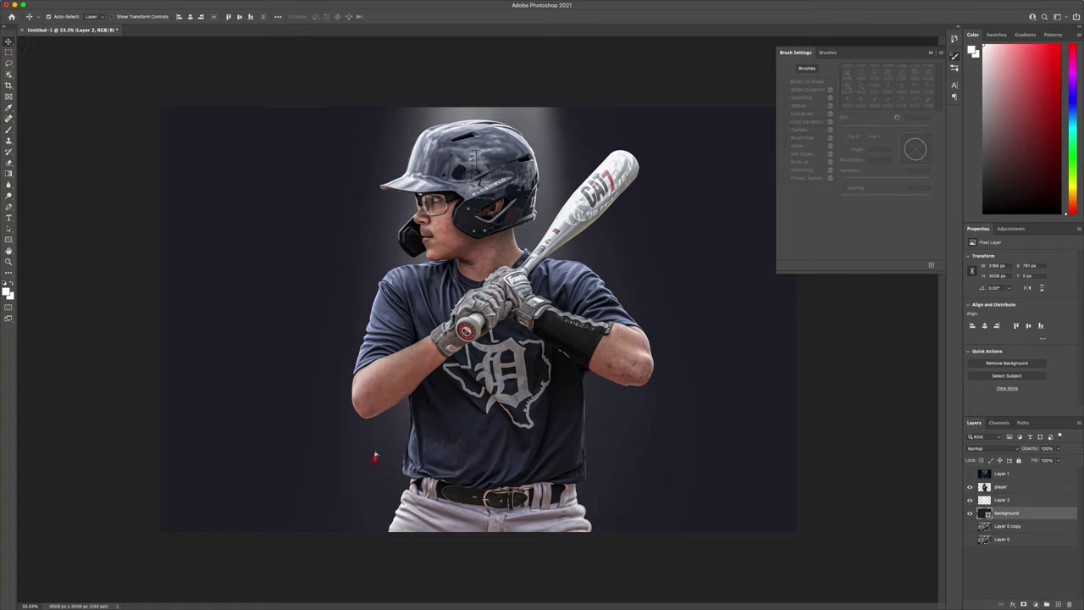
{"action": "left_click", "coordinate": [1018, 501]}
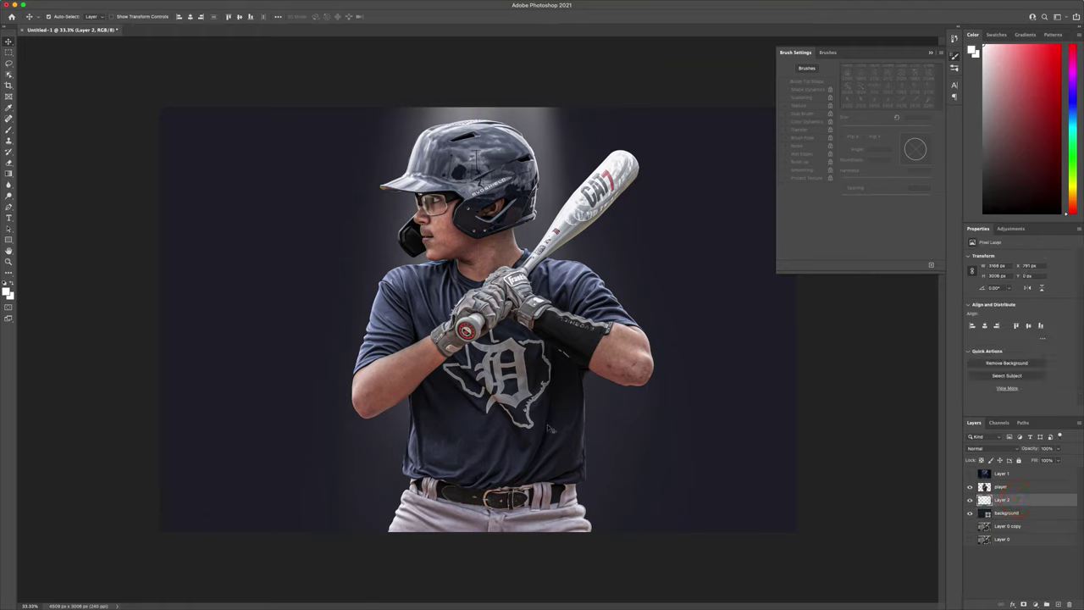
{"action": "left_click_drag", "start_coordinate": [375, 431], "coordinate": [386, 315]}
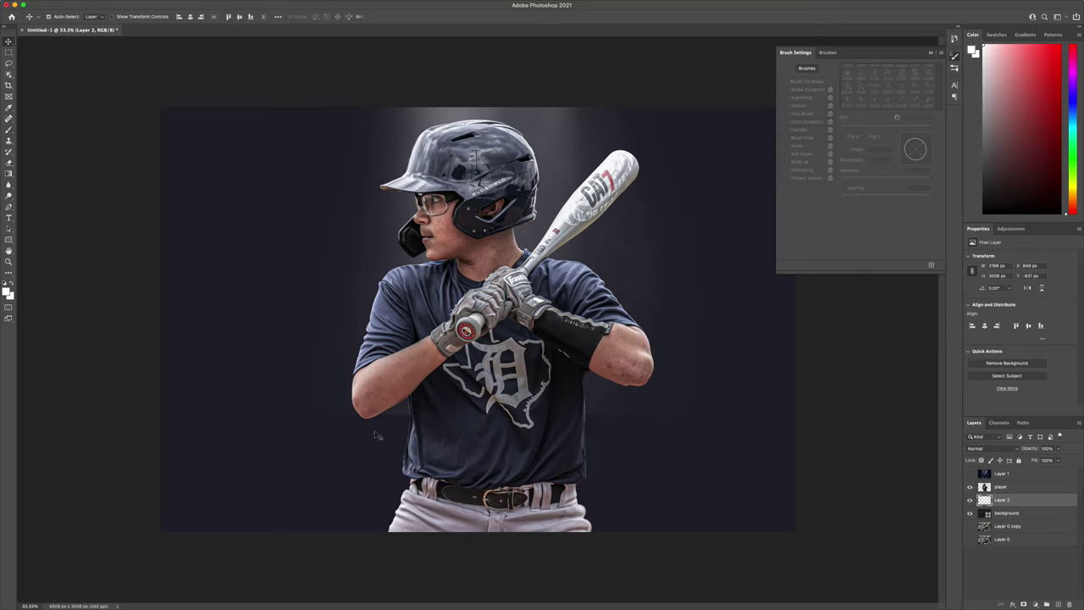
Enlarge the soft Eraser to about 1173 px and erase the lower edge of the white beam across the player's waist level
{"action": "left_click", "coordinate": [9, 162]}
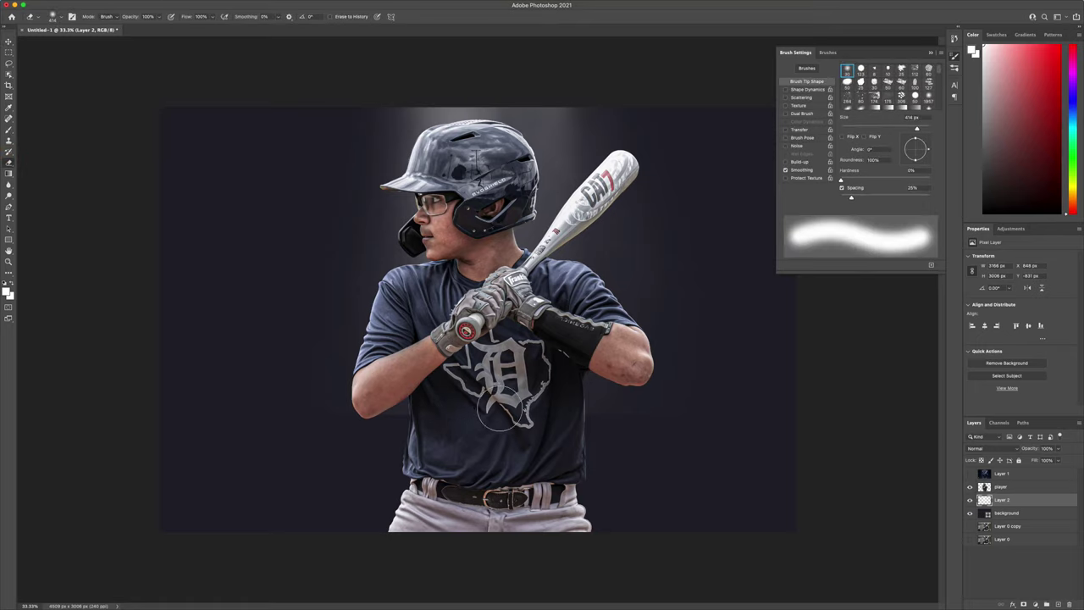
{"action": "left_click_drag", "start_coordinate": [531, 431], "coordinate": [580, 387]}
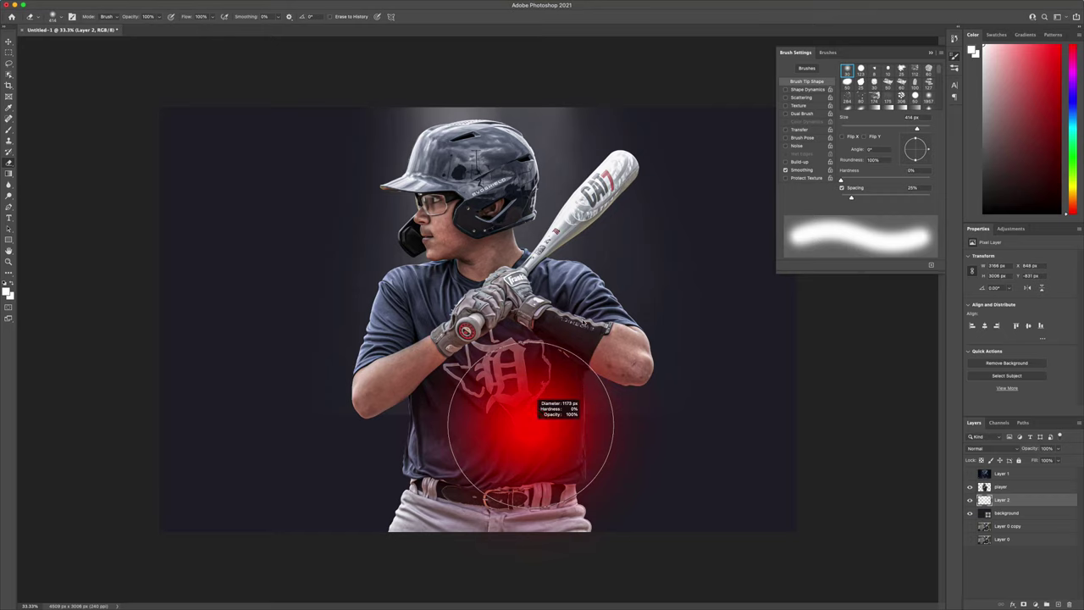
{"action": "left_click_drag", "start_coordinate": [780, 483], "coordinate": [587, 484]}
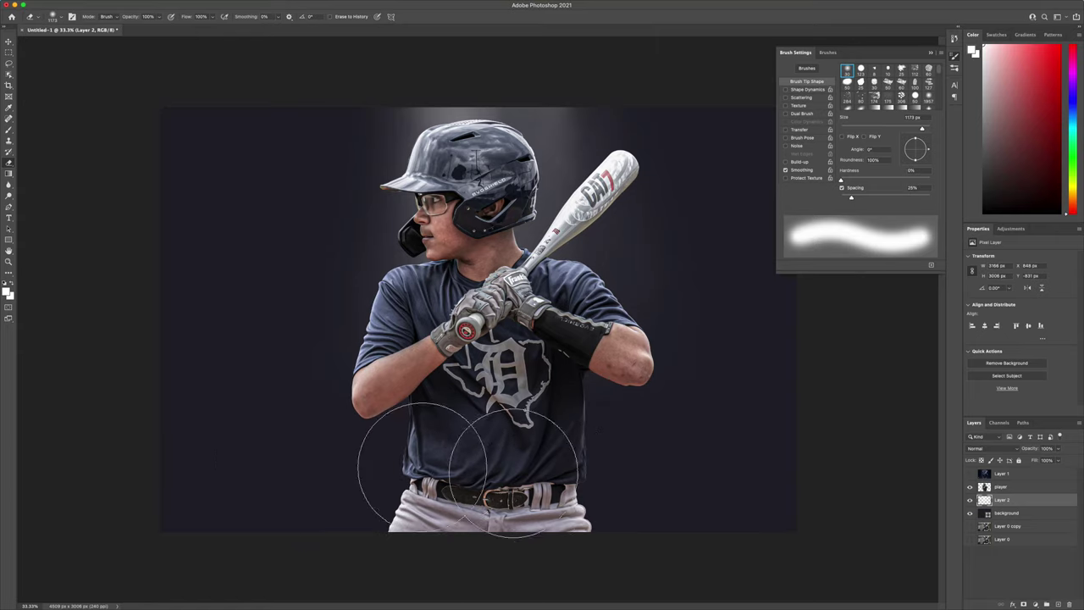
Rename Layer 2, which holds the beam, to "light ray"
{"action": "left_click", "coordinate": [8, 41]}
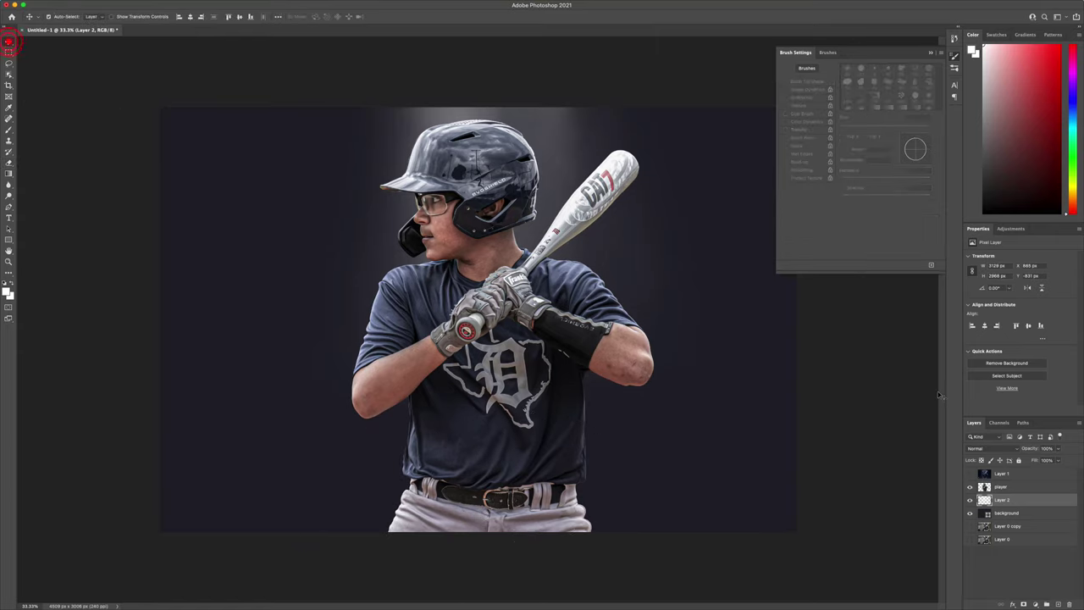
{"action": "double_click", "coordinate": [1003, 499]}
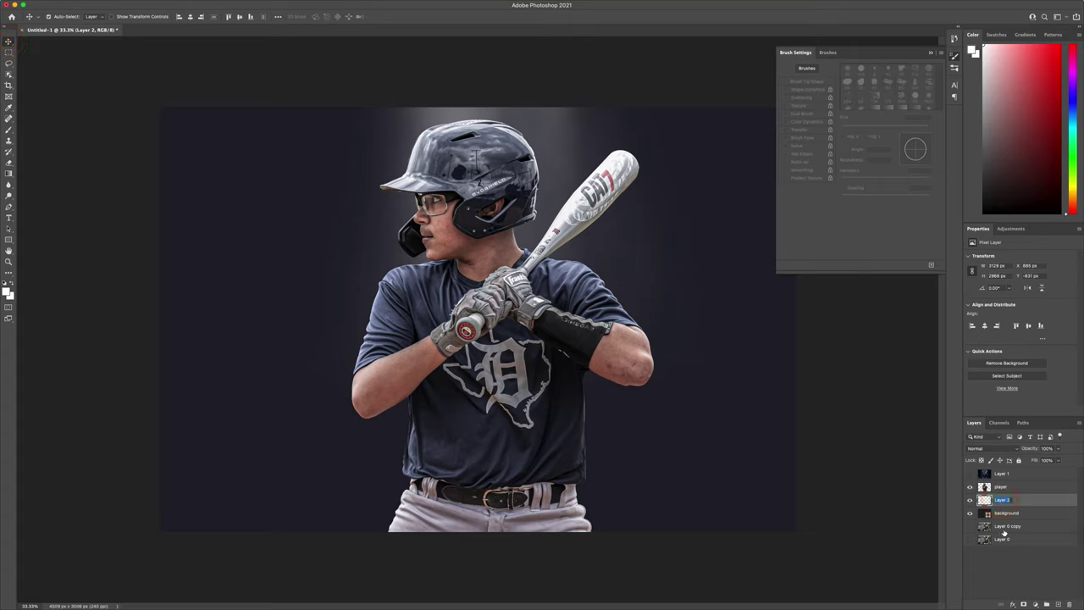
{"action": "type", "text": "light ray"}
{"action": "key", "text": "Return"}
Add a Hue/Saturation adjustment layer above the light ray layer and clip it to that layer
{"action": "left_click", "coordinate": [1035, 604]}
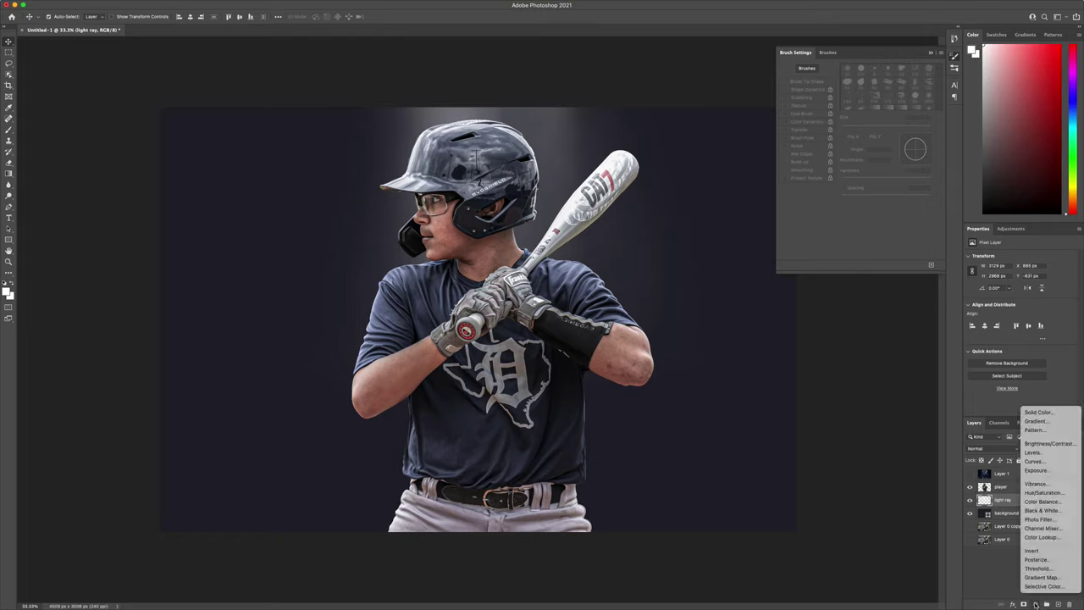
{"action": "left_click", "coordinate": [1055, 495]}
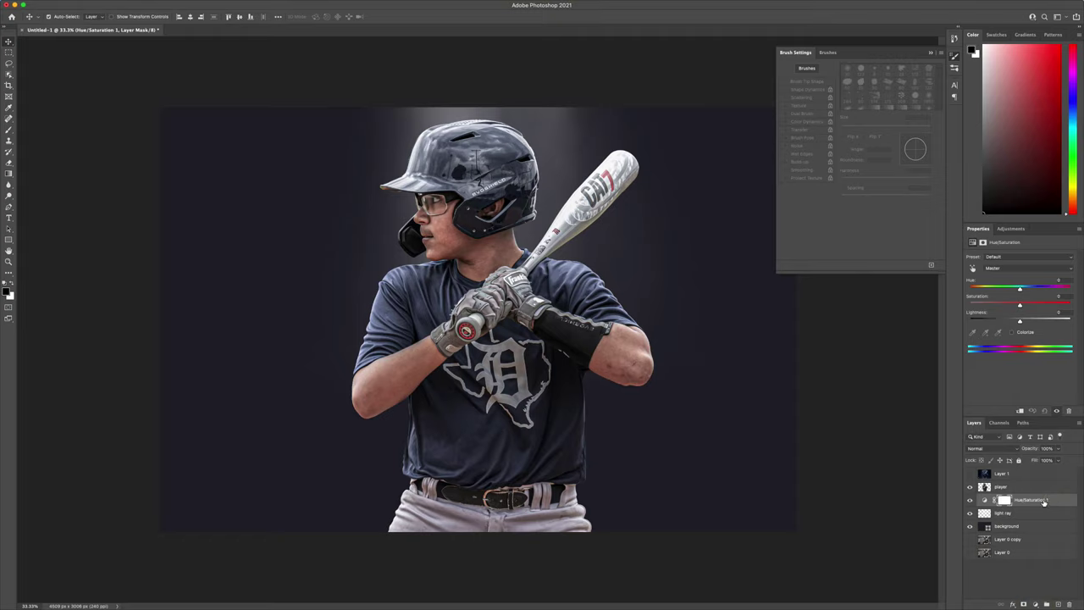
{"action": "double_click", "coordinate": [1043, 500]}
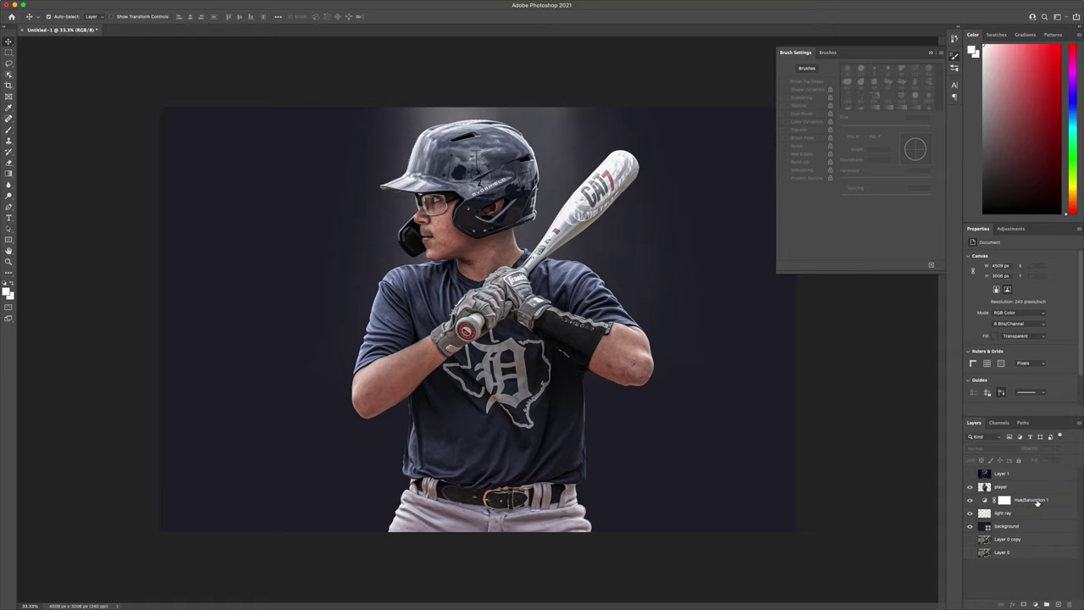
{"action": "right_click", "coordinate": [1037, 501]}
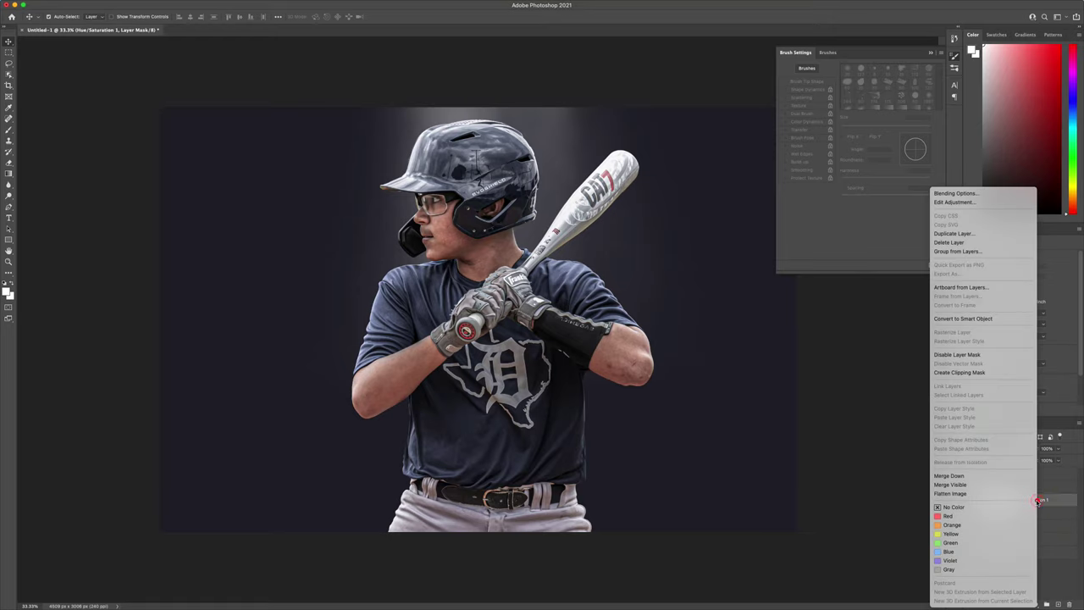
{"action": "left_click", "coordinate": [965, 373]}
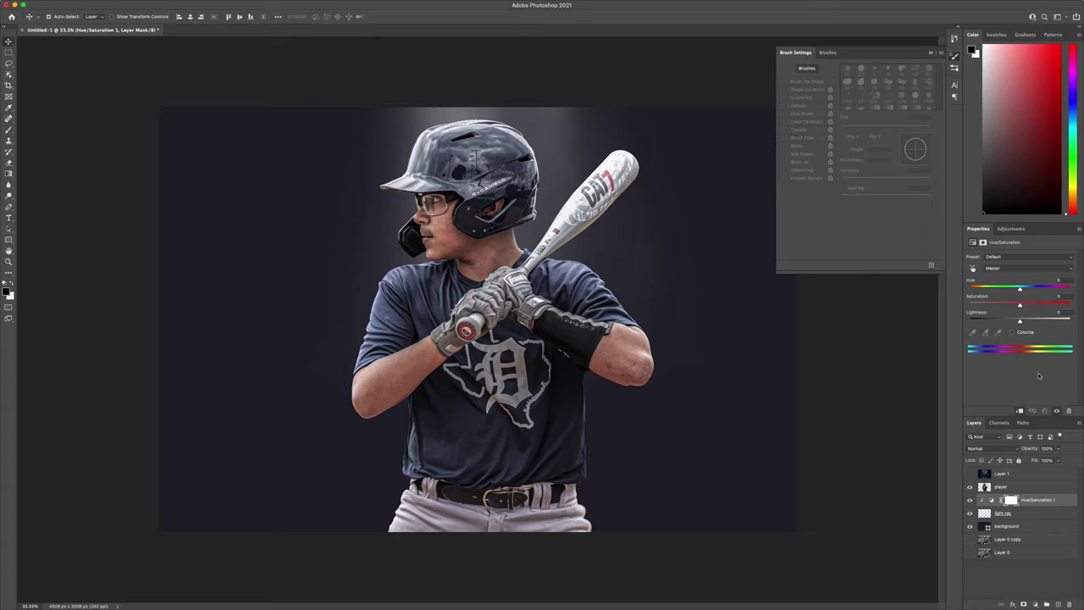
Colorize the light ray with hue 201 and lightness about -28, and lower its saturation to a muted blue
{"action": "left_click", "coordinate": [1011, 332]}
{"action": "left_click_drag", "start_coordinate": [1059, 292], "coordinate": [1042, 290]}
{"action": "mouse_move", "coordinate": [1020, 322]}
{"action": "left_mouse_down"}
{"action": "mouse_move", "coordinate": [980, 307]}
{"action": "mouse_move", "coordinate": [1061, 310]}
{"action": "mouse_move", "coordinate": [1023, 312]}
{"action": "mouse_move", "coordinate": [1035, 292]}
{"action": "mouse_move", "coordinate": [1027, 307]}
{"action": "mouse_move", "coordinate": [965, 310]}
{"action": "mouse_move", "coordinate": [1073, 308]}
{"action": "mouse_move", "coordinate": [1006, 322]}
{"action": "left_mouse_up"}
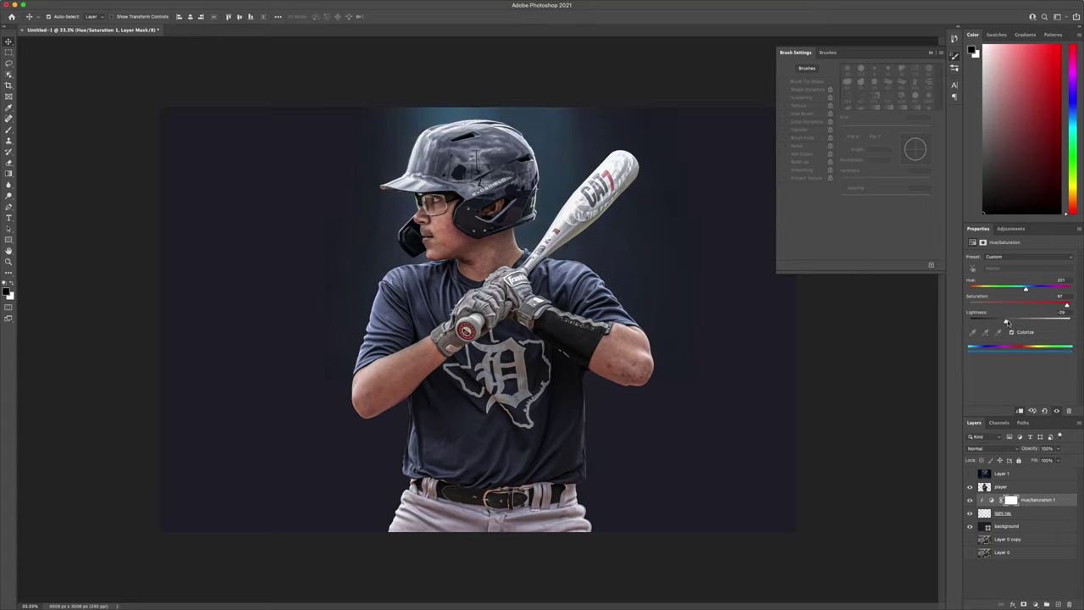
{"action": "left_click_drag", "start_coordinate": [1067, 307], "coordinate": [1037, 309]}
Add a new layer named "dust" above the Hue/Saturation adjustment and activate the Brush tool
{"action": "left_click", "coordinate": [1059, 604]}
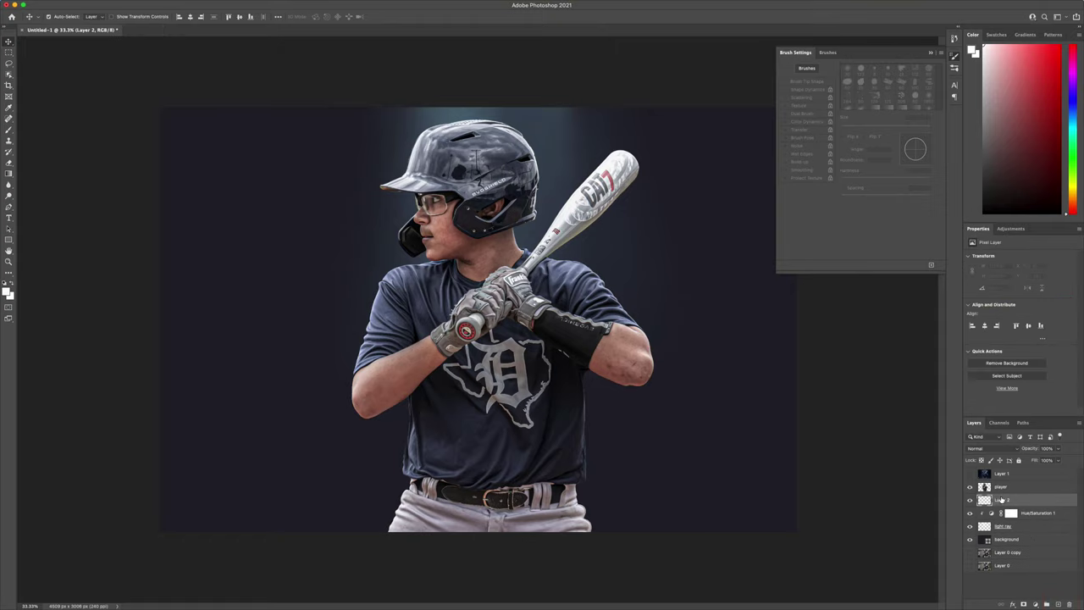
{"action": "type", "text": "dust"}
{"action": "key", "text": "Return"}
{"action": "left_click", "coordinate": [10, 132]}
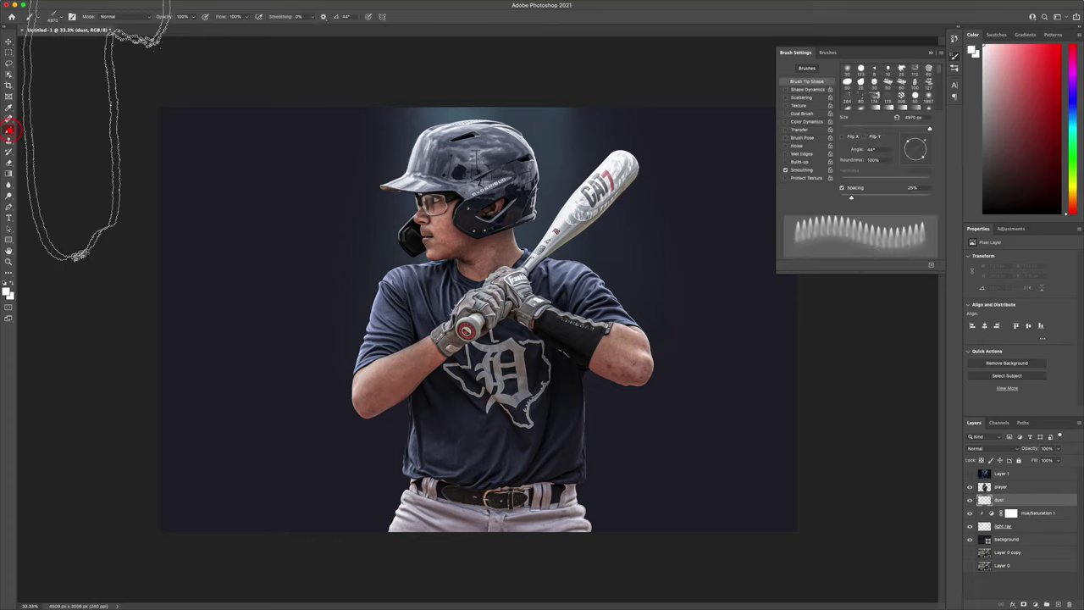
Try the Dust_002 brush from the DustBrushes_Stamps set at 2400 px around the player's helmet and bat
{"action": "left_click", "coordinate": [60, 17]}
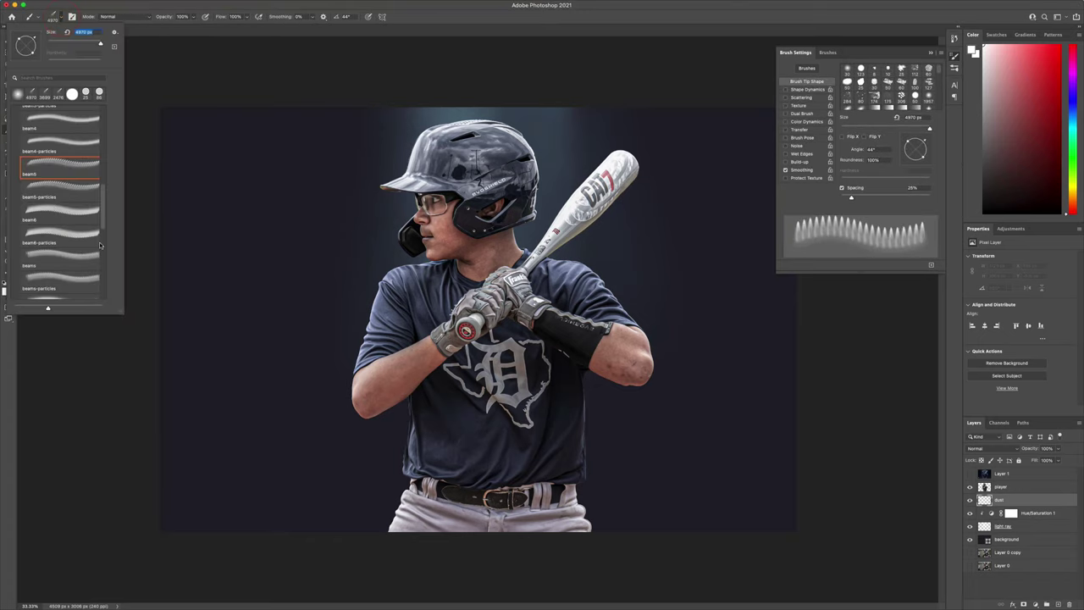
{"action": "left_click_drag", "start_coordinate": [103, 219], "coordinate": [103, 167]}
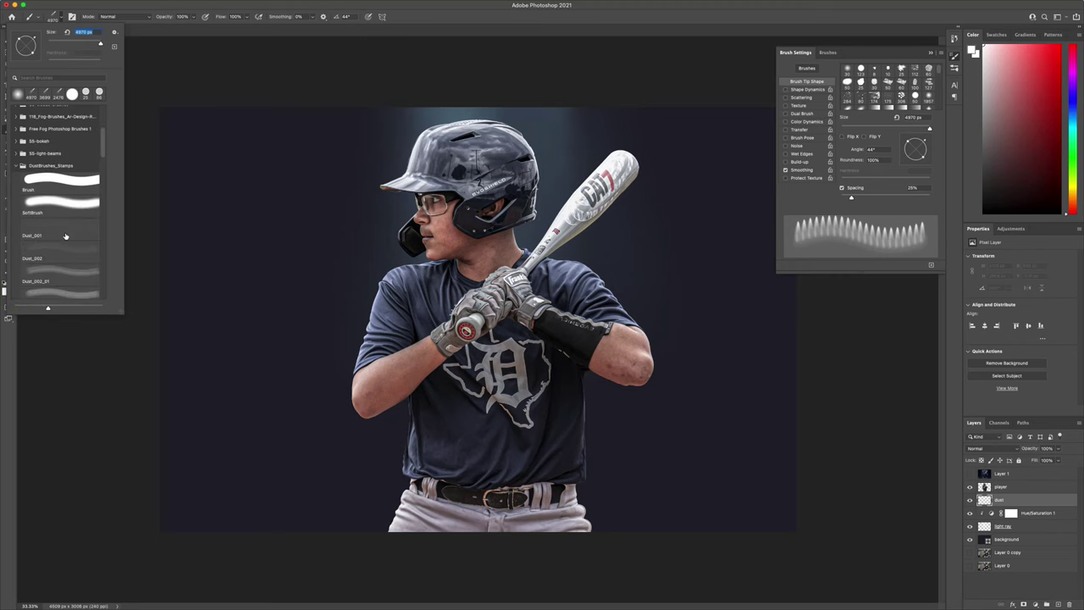
{"action": "scroll", "coordinate": [65, 236], "scroll_direction": "down", "scroll_amount": 1}
{"action": "left_click", "coordinate": [65, 229]}
{"action": "left_click", "coordinate": [257, 232]}
{"action": "left_click", "coordinate": [288, 157]}
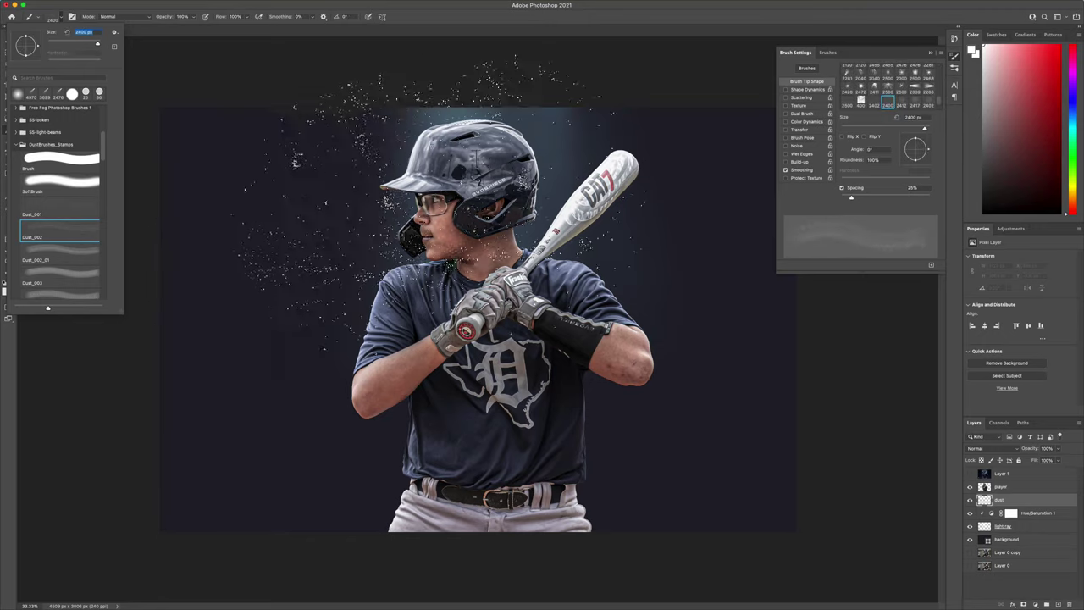
{"action": "left_click", "coordinate": [595, 13]}
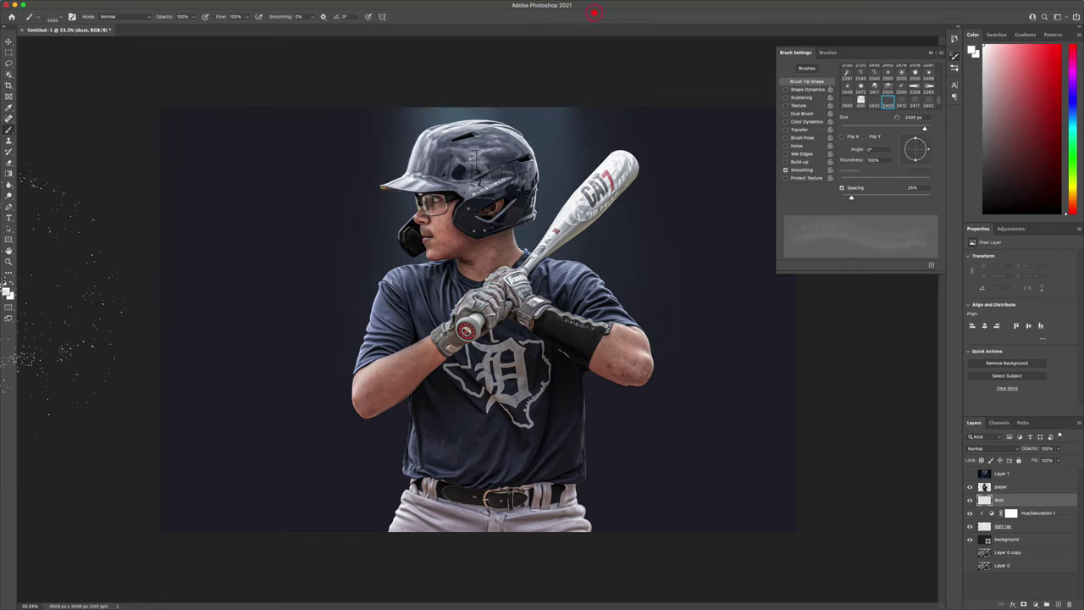
{"action": "left_click", "coordinate": [603, 233]}
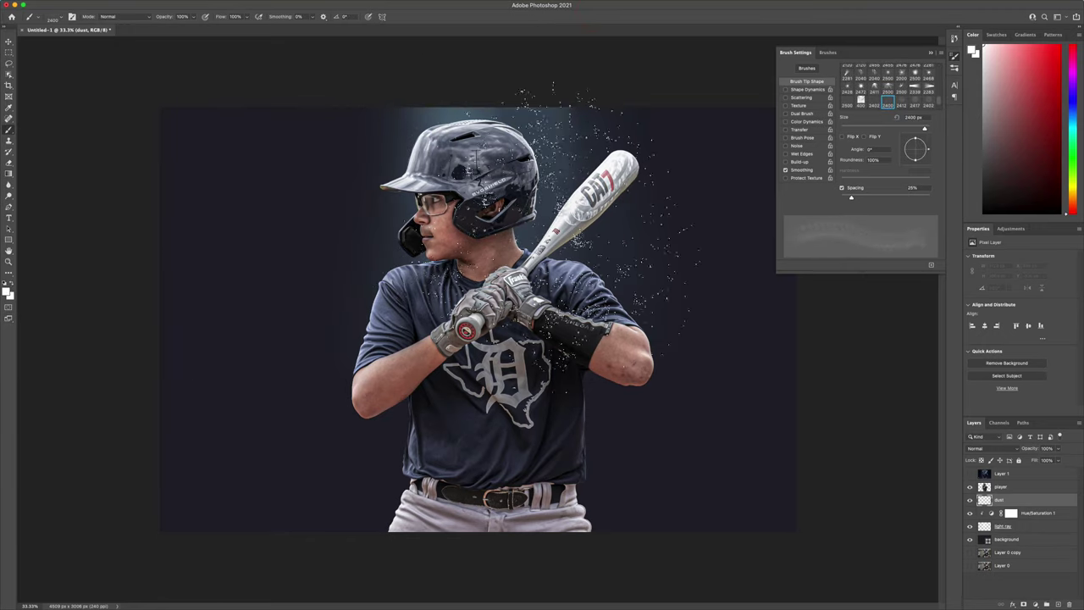
{"action": "left_click", "coordinate": [480, 172]}
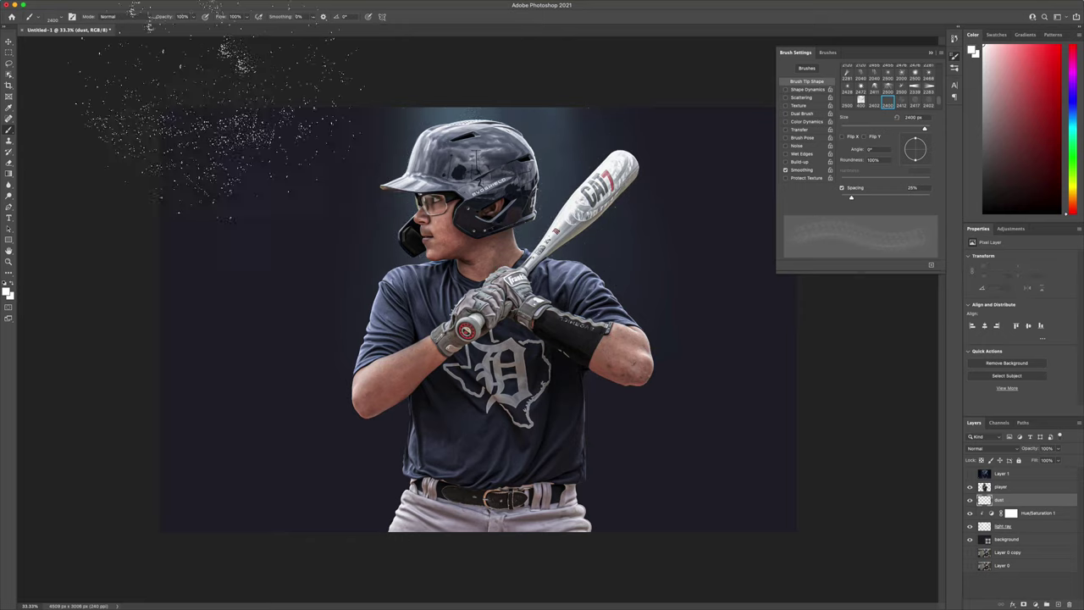
Switch to another dust brush from the DustBrushes_Stamps set, undo its trial stamp and enlarge it to about 3729 px
{"action": "left_click", "coordinate": [60, 17]}
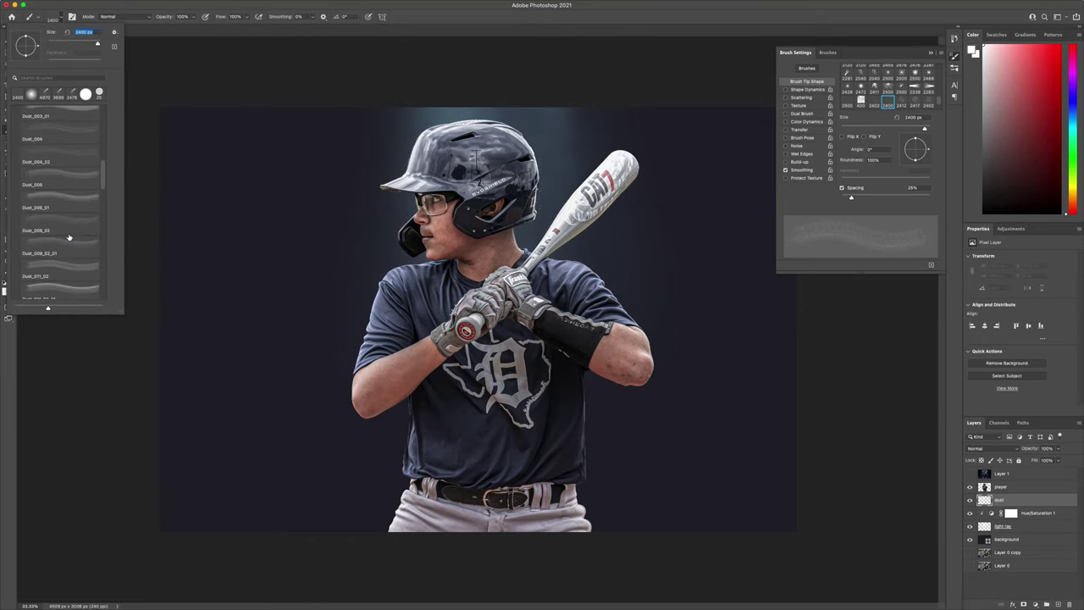
{"action": "scroll", "coordinate": [70, 237], "scroll_direction": "down", "scroll_amount": 5}
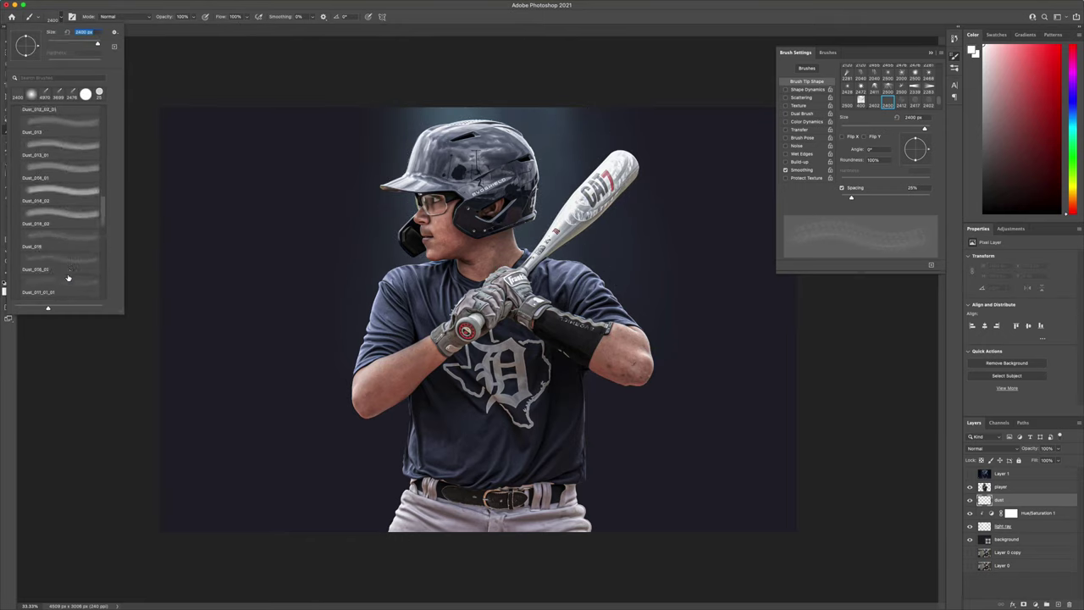
{"action": "left_click", "coordinate": [64, 285]}
{"action": "left_click", "coordinate": [475, 198]}
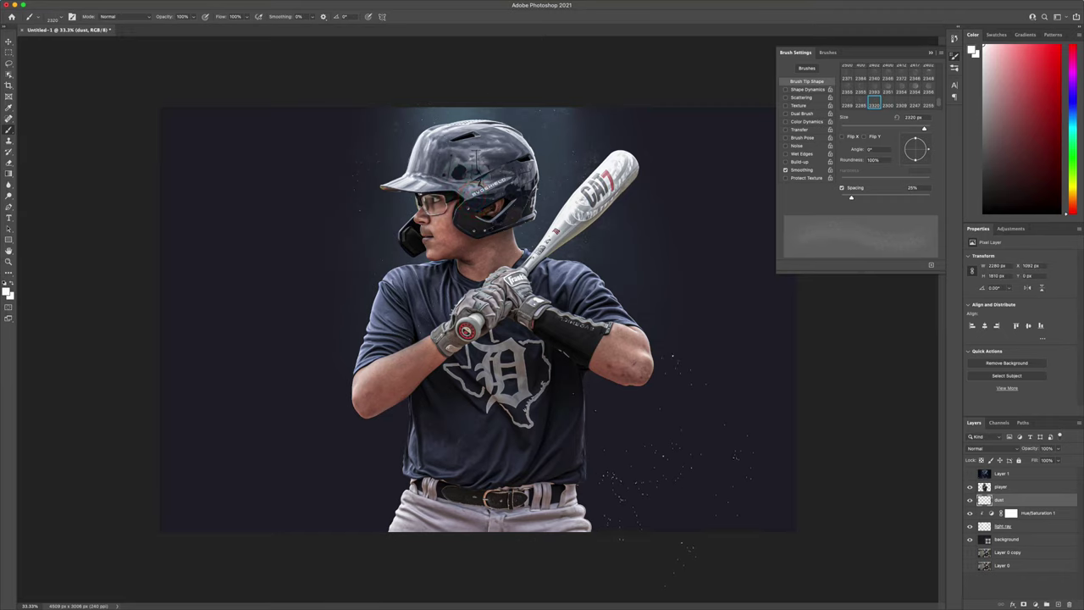
{"action": "key", "text": "super+z"}
{"action": "left_click_drag", "start_coordinate": [624, 367], "coordinate": [720, 367]}
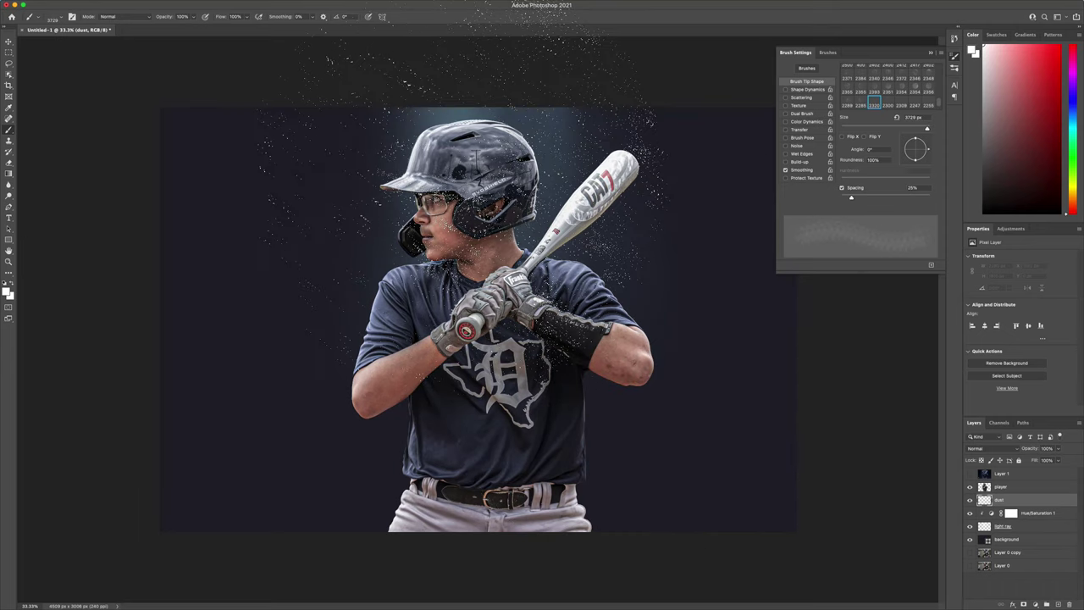
Stamp white dust particles repeatedly behind the player's helmet and bat on the dust layer
{"action": "left_click", "coordinate": [476, 159]}
{"action": "left_click", "coordinate": [476, 159]}
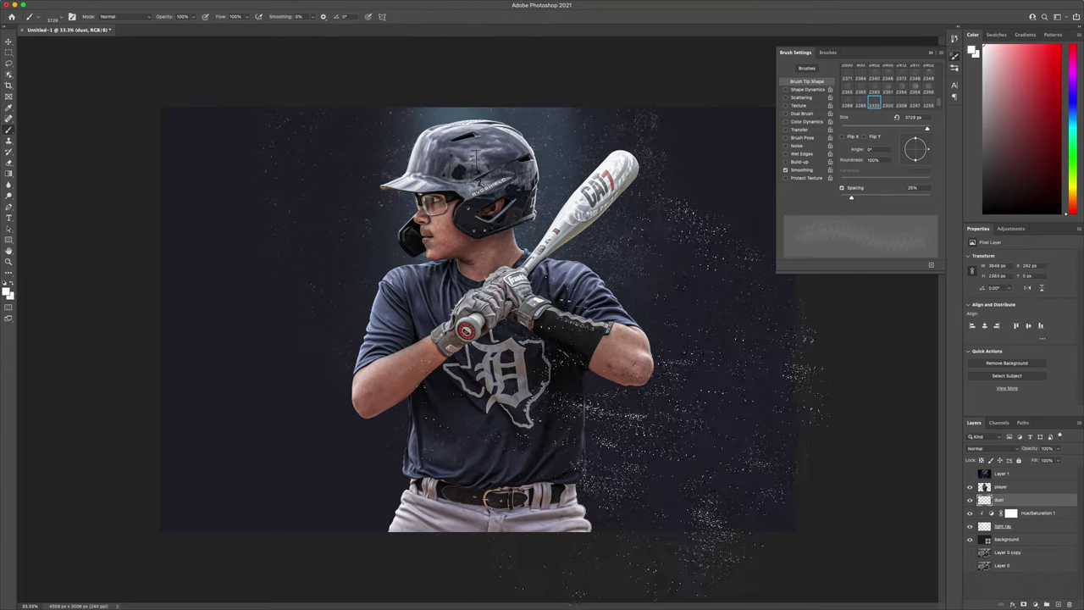
{"action": "left_click", "coordinate": [476, 159]}
{"action": "left_click", "coordinate": [476, 159]}
{"action": "left_click", "coordinate": [476, 160]}
{"action": "left_click", "coordinate": [476, 159]}
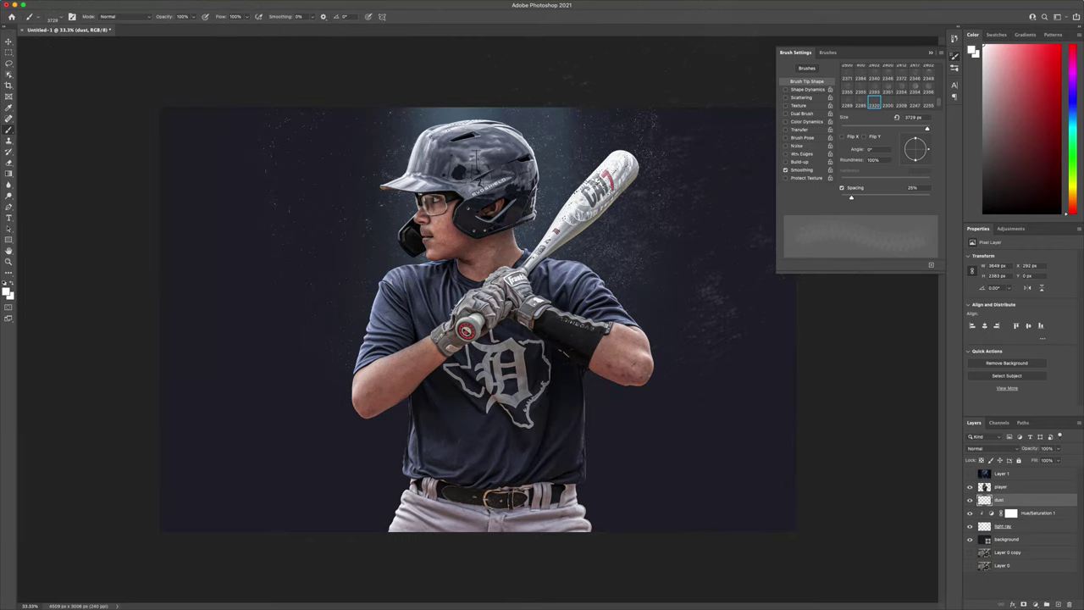
{"action": "left_click", "coordinate": [477, 159]}
{"action": "left_click", "coordinate": [476, 159]}
{"action": "left_click", "coordinate": [476, 160]}
Erase the outer dust on both sides of the player with the soft 1173 px Eraser, keeping the dust near the beam
{"action": "left_click", "coordinate": [9, 163]}
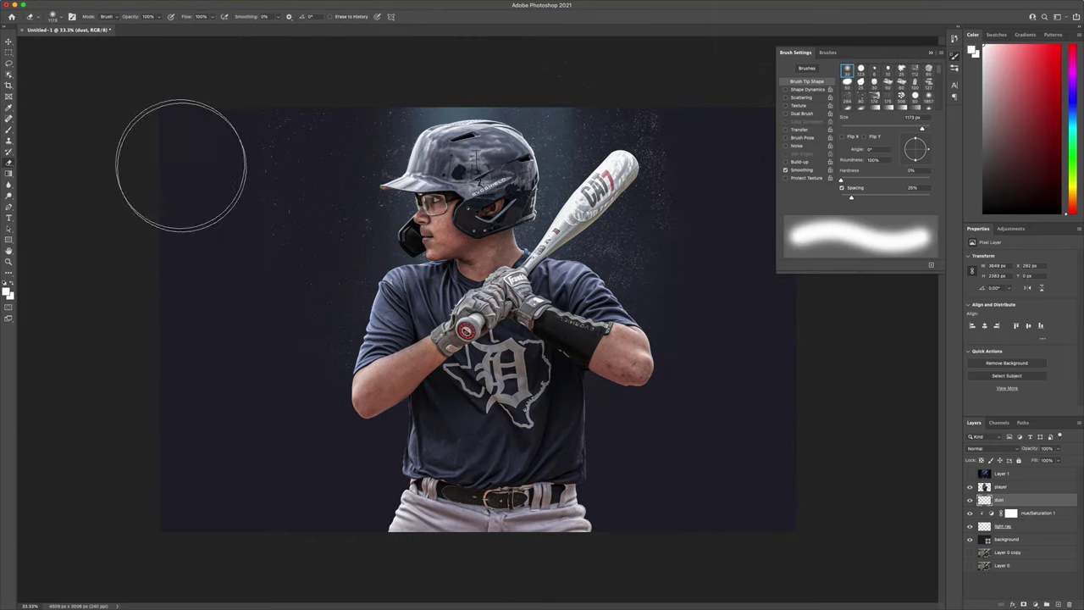
{"action": "mouse_move", "coordinate": [208, 133]}
{"action": "left_mouse_down"}
{"action": "mouse_move", "coordinate": [234, 130]}
{"action": "mouse_move", "coordinate": [229, 159]}
{"action": "mouse_move", "coordinate": [254, 111]}
{"action": "mouse_move", "coordinate": [245, 229]}
{"action": "mouse_move", "coordinate": [264, 312]}
{"action": "mouse_move", "coordinate": [311, 362]}
{"action": "mouse_move", "coordinate": [350, 365]}
{"action": "left_mouse_up"}
{"action": "mouse_move", "coordinate": [681, 339]}
{"action": "left_mouse_down"}
{"action": "mouse_move", "coordinate": [714, 218]}
{"action": "mouse_move", "coordinate": [699, 96]}
{"action": "mouse_move", "coordinate": [670, 258]}
{"action": "mouse_move", "coordinate": [647, 128]}
{"action": "mouse_move", "coordinate": [726, 203]}
{"action": "left_mouse_up"}
{"action": "mouse_move", "coordinate": [316, 84]}
{"action": "left_mouse_down"}
{"action": "mouse_move", "coordinate": [322, 356]}
{"action": "mouse_move", "coordinate": [324, 295]}
{"action": "mouse_move", "coordinate": [266, 274]}
{"action": "mouse_move", "coordinate": [305, 362]}
{"action": "left_mouse_up"}
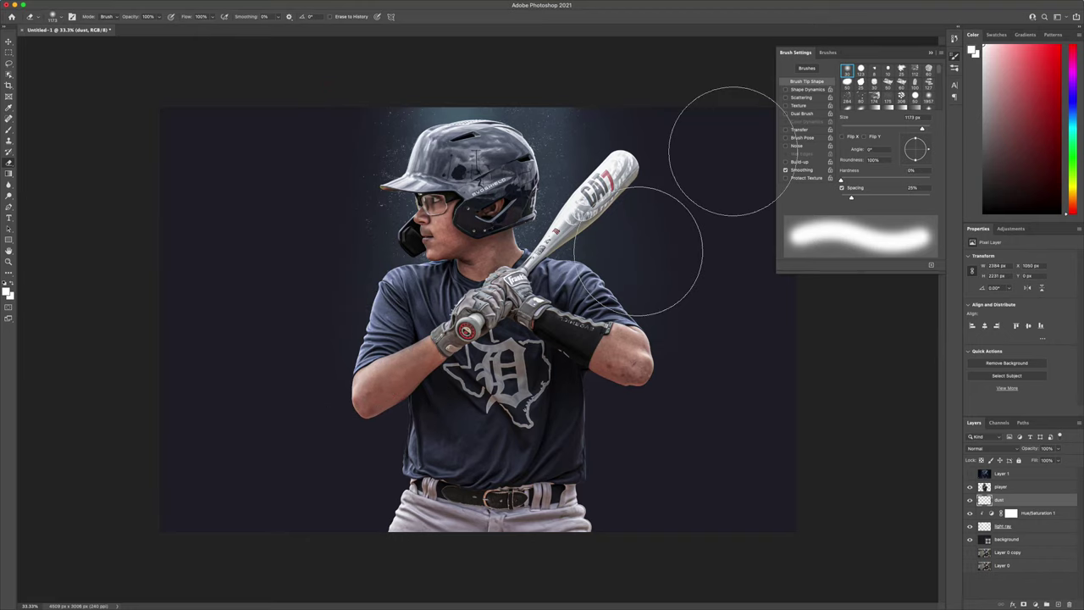
{"action": "mouse_move", "coordinate": [640, 94]}
{"action": "left_mouse_down"}
{"action": "mouse_move", "coordinate": [605, 67]}
{"action": "mouse_move", "coordinate": [696, 138]}
{"action": "left_mouse_up"}
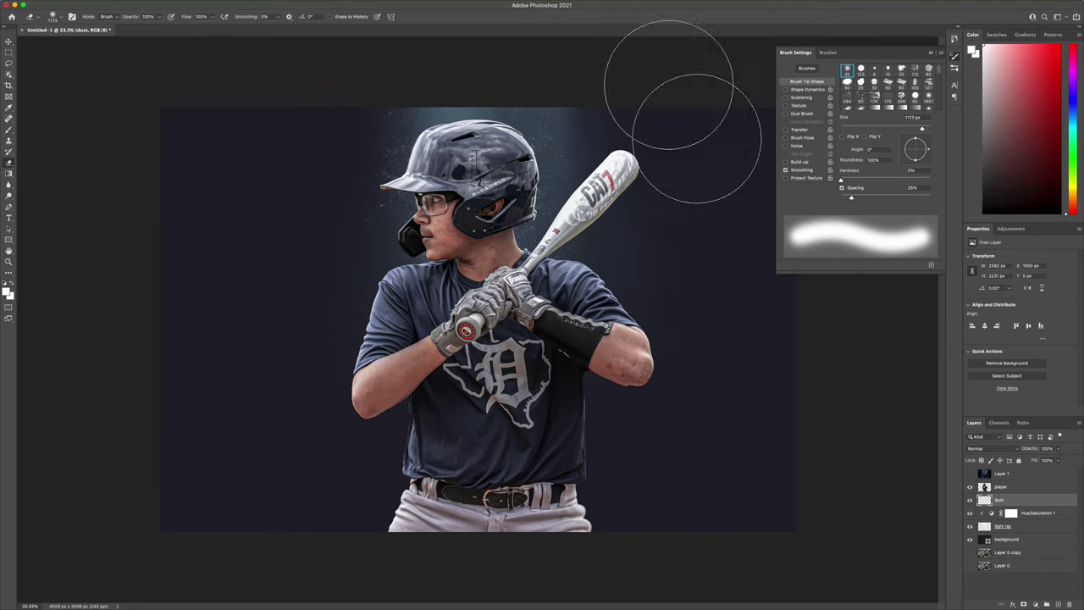
{"action": "mouse_move", "coordinate": [686, 217]}
{"action": "left_mouse_down"}
{"action": "mouse_move", "coordinate": [658, 257]}
{"action": "mouse_move", "coordinate": [702, 237]}
{"action": "left_mouse_up"}
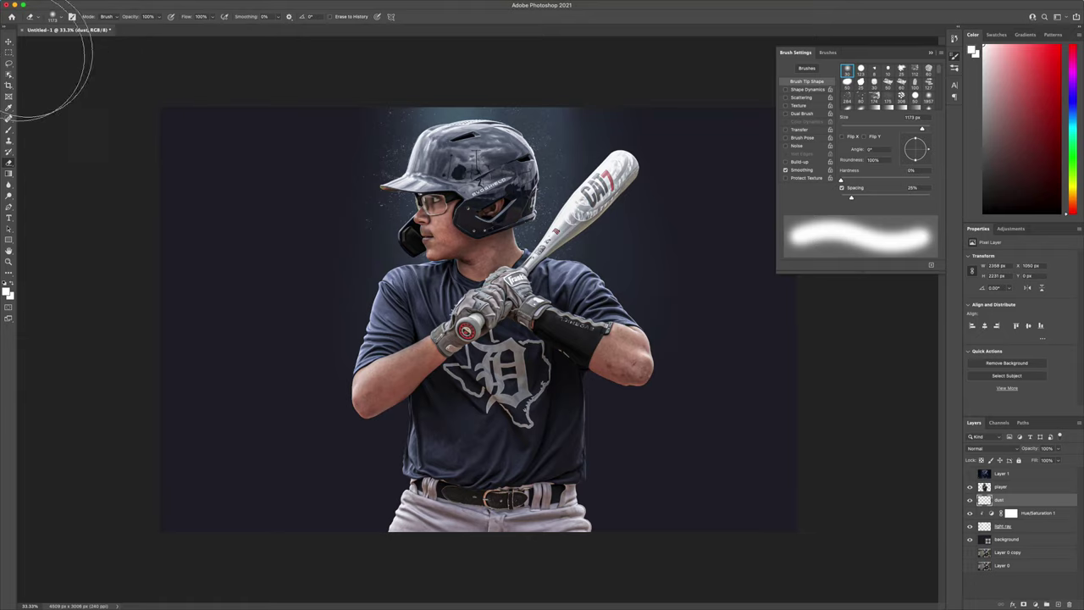
Add a new layer named "ellipse" above the dust layer
{"action": "left_click", "coordinate": [8, 40]}
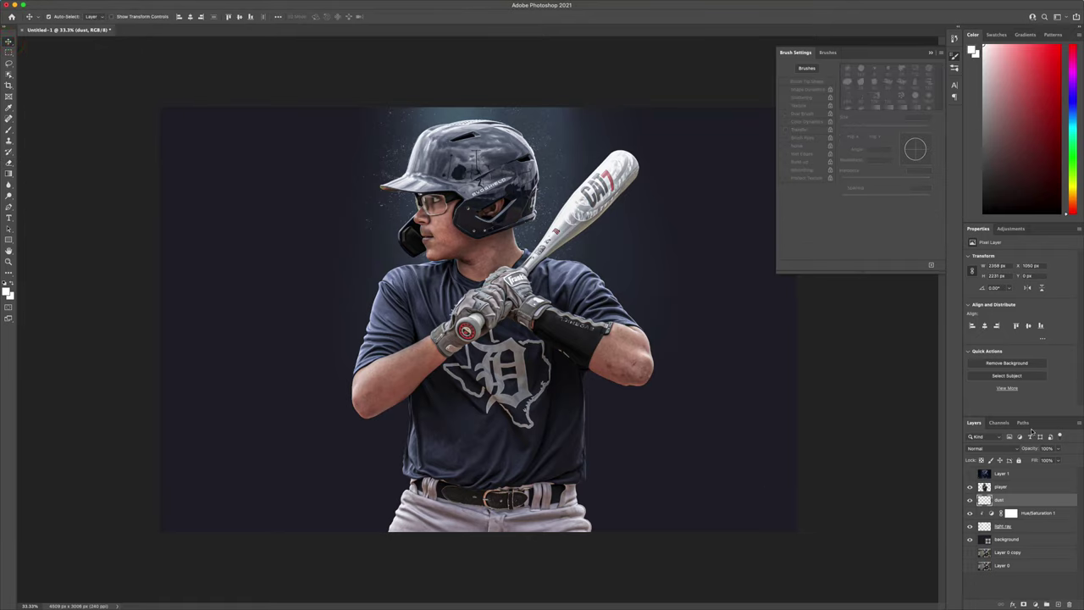
{"action": "left_click_drag", "start_coordinate": [1012, 501], "coordinate": [1058, 605]}
{"action": "left_click", "coordinate": [1059, 605]}
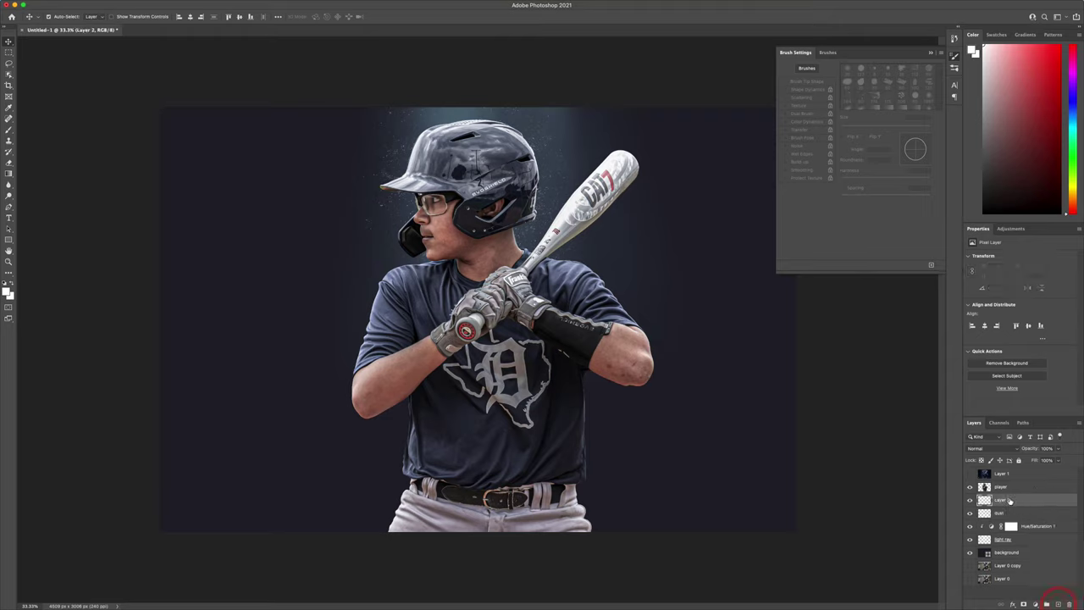
{"action": "double_click", "coordinate": [1002, 500]}
{"action": "type", "text": "ellipse"}
{"action": "key", "text": "Return"}
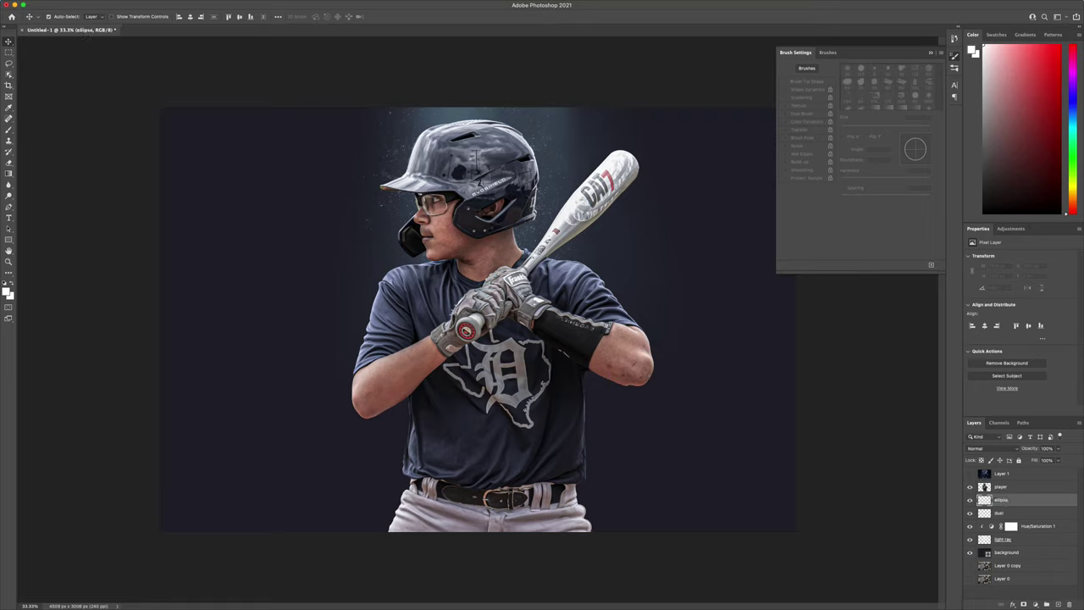
Draw a white circle about 1312 px in diameter behind the player's head with the Ellipse tool
{"action": "left_click", "coordinate": [10, 241]}
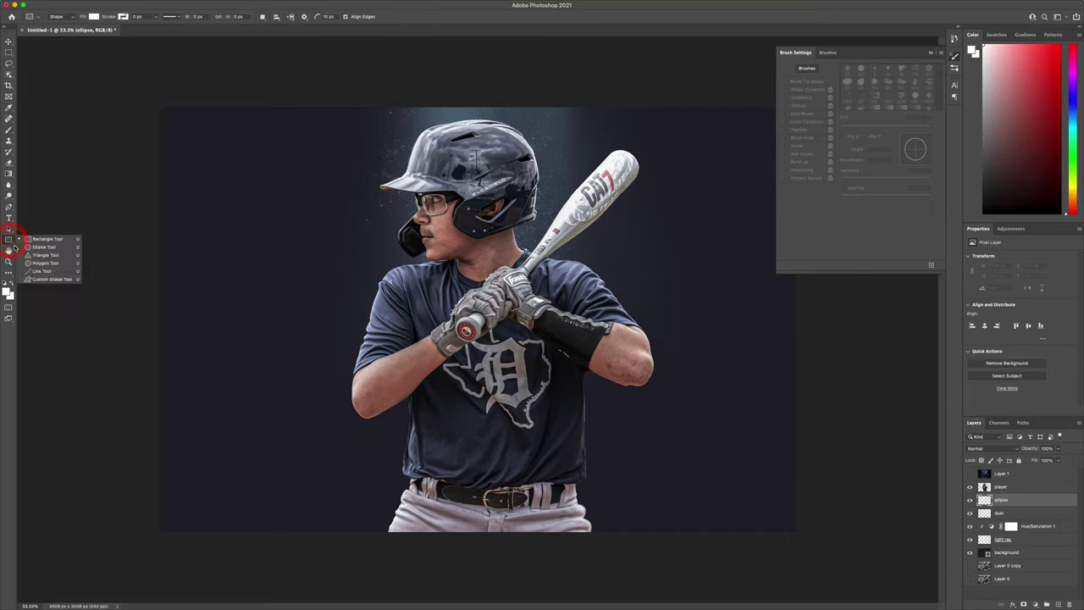
{"action": "left_click", "coordinate": [43, 249]}
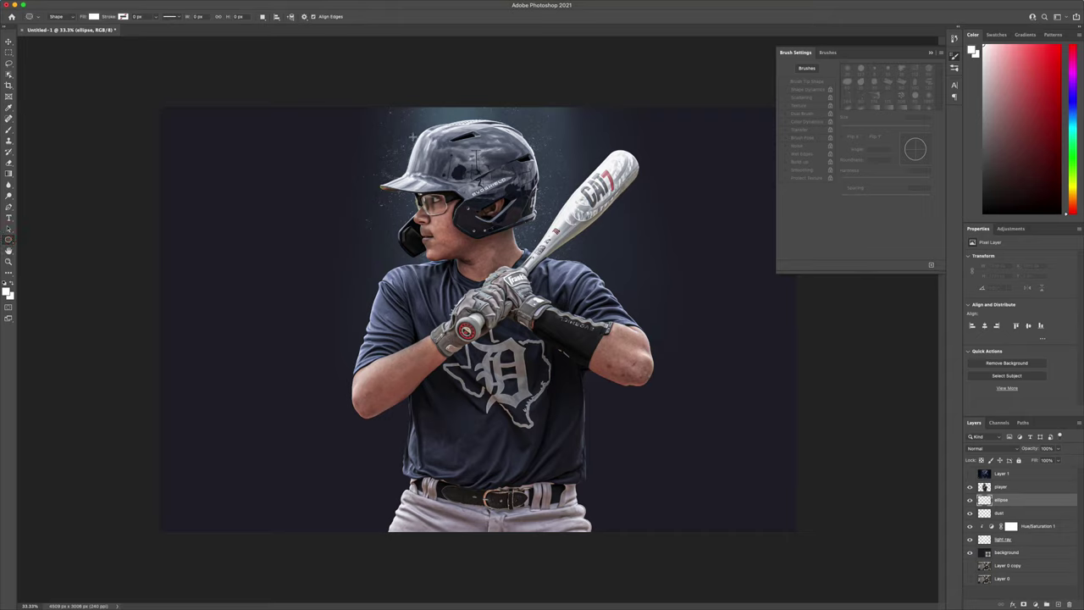
{"action": "left_click_drag", "start_coordinate": [410, 132], "coordinate": [618, 298]}
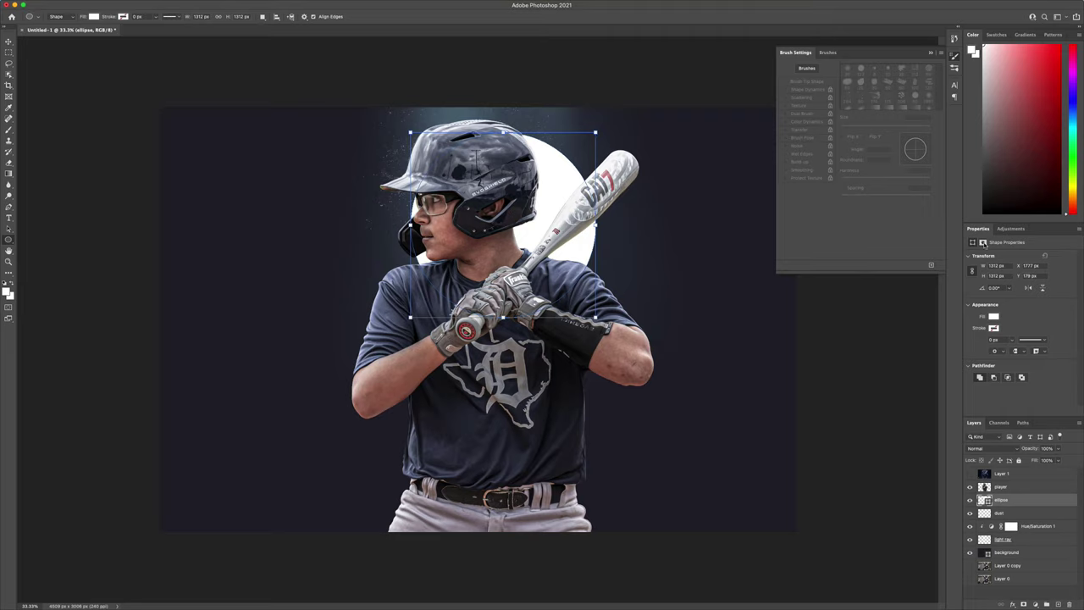
Feather the white circle's shape mask to about 431 px to form a soft glow
{"action": "left_click", "coordinate": [983, 242]}
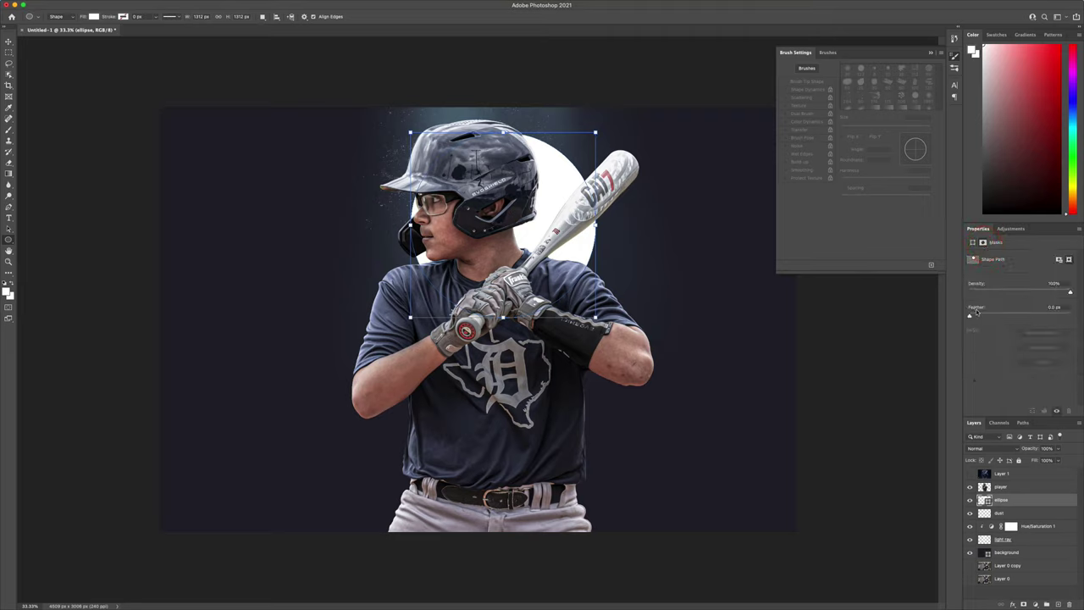
{"action": "left_click_drag", "start_coordinate": [972, 317], "coordinate": [1055, 317]}
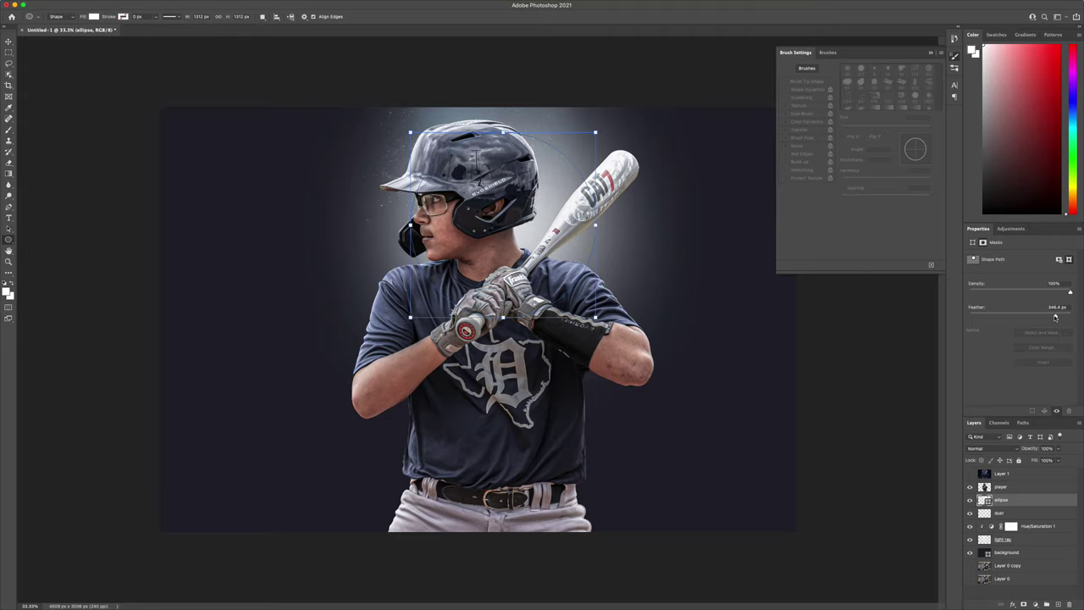
{"action": "left_click_drag", "start_coordinate": [1056, 317], "coordinate": [1057, 316]}
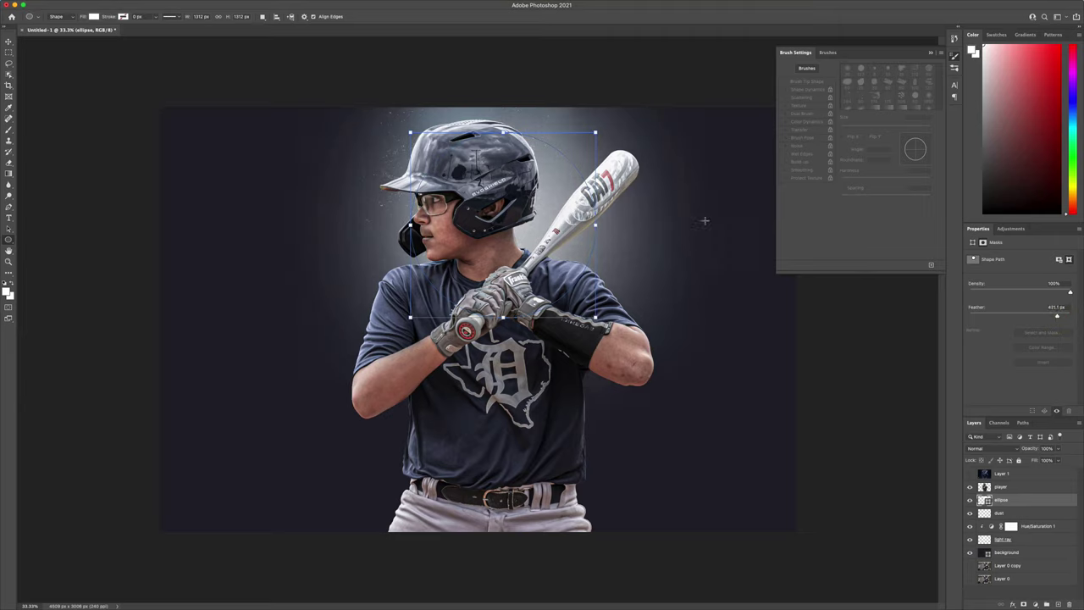
Center the feathered white glow behind the player's upper body and lower the ellipse layer's opacity to 69%
{"action": "left_click_drag", "start_coordinate": [547, 203], "coordinate": [536, 184]}
{"action": "left_click_drag", "start_coordinate": [523, 234], "coordinate": [528, 233]}
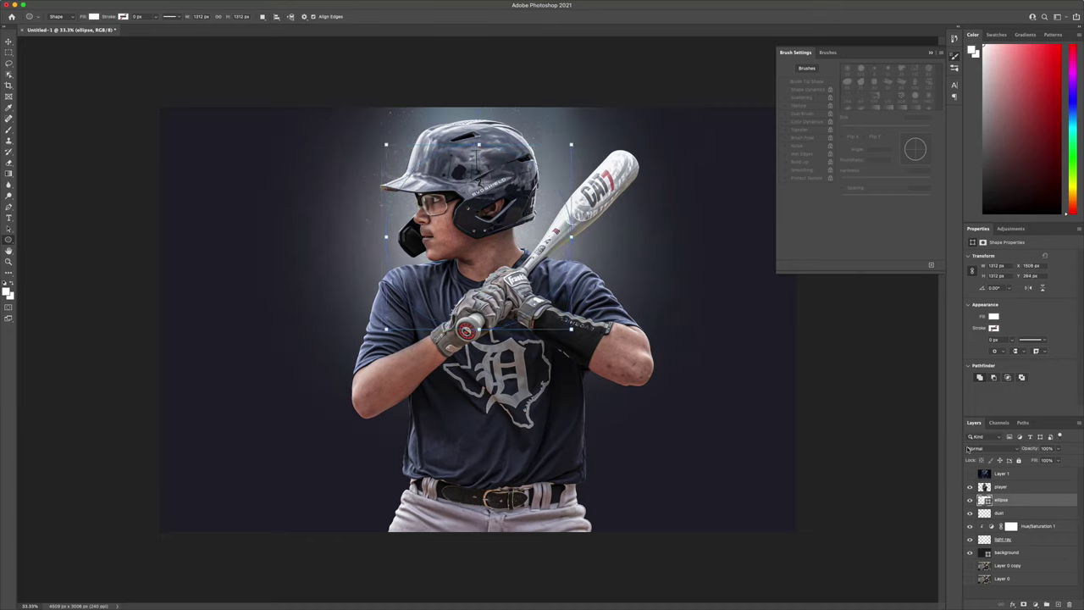
{"action": "left_click", "coordinate": [8, 41]}
{"action": "left_click", "coordinate": [109, 107]}
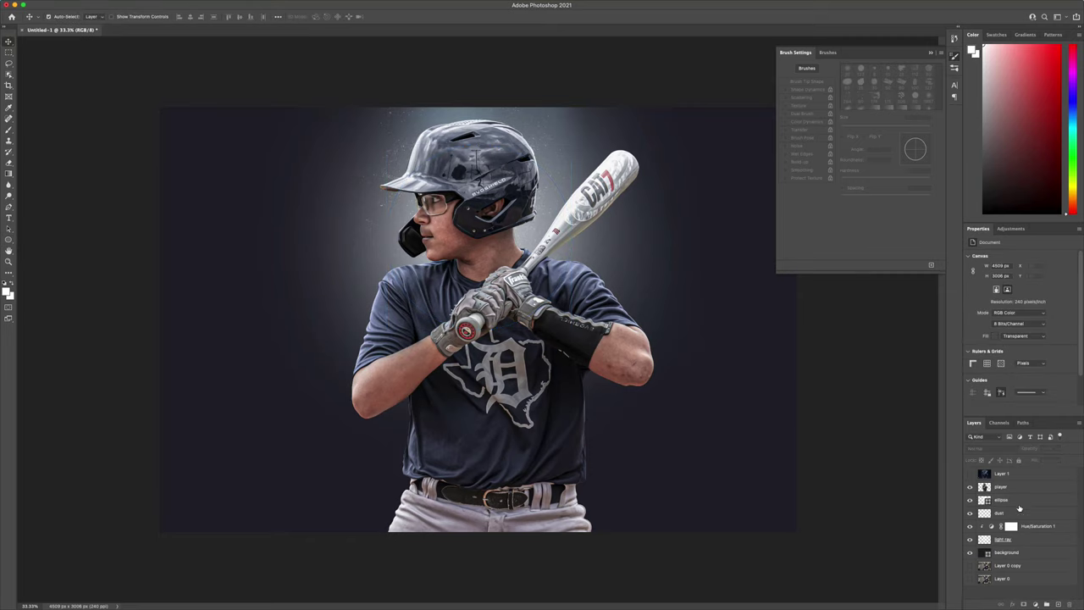
{"action": "left_click", "coordinate": [1022, 500]}
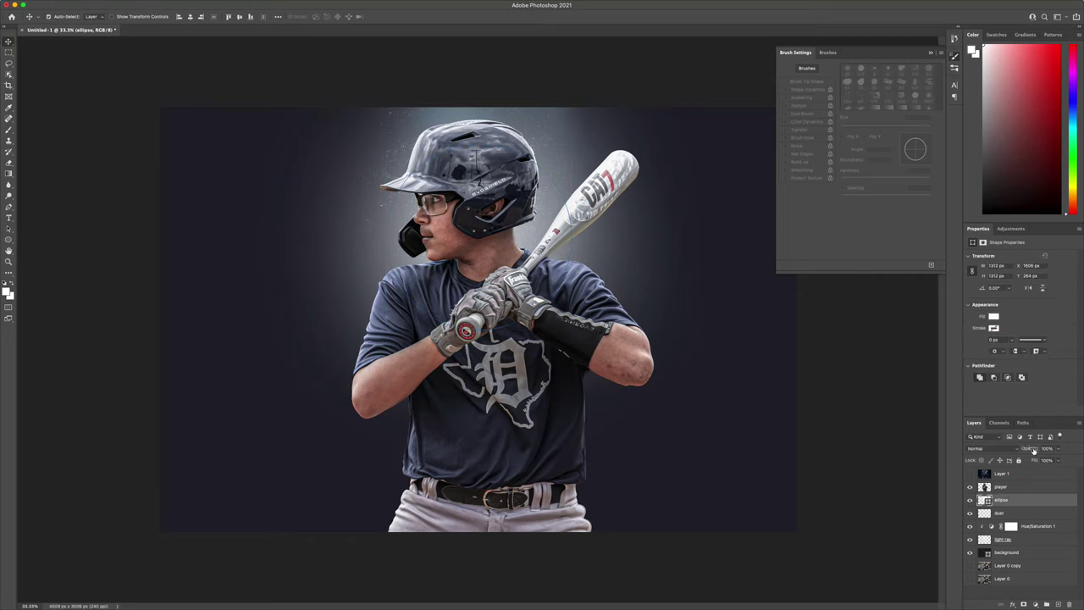
{"action": "left_click_drag", "start_coordinate": [1032, 451], "coordinate": [1030, 452]}
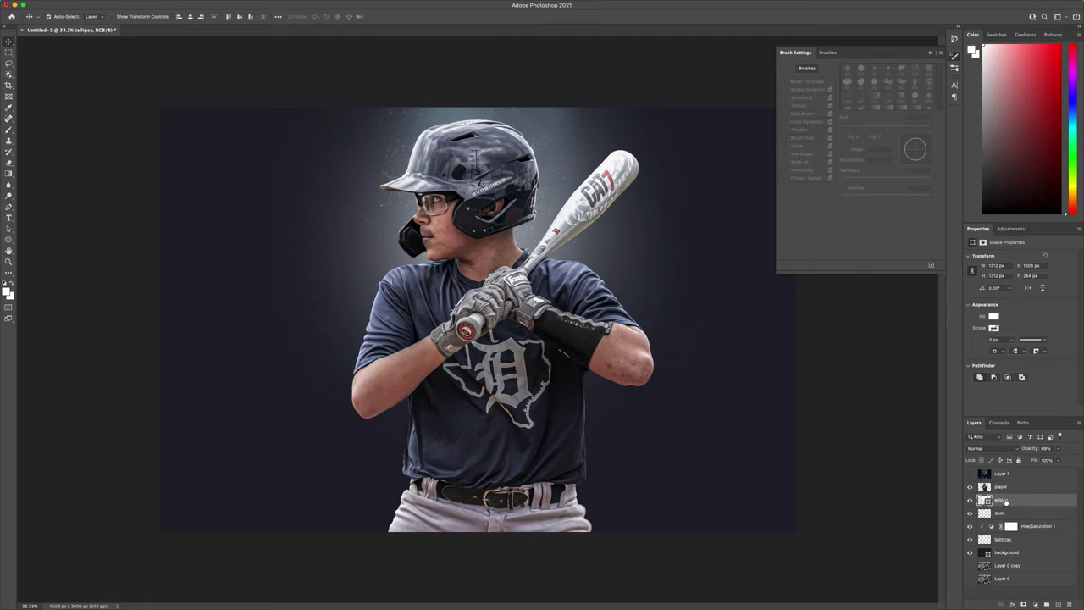
Duplicate the ellipse layer and rename the copy "ellipse bottom"
{"action": "left_click_drag", "start_coordinate": [1003, 500], "coordinate": [1059, 605]}
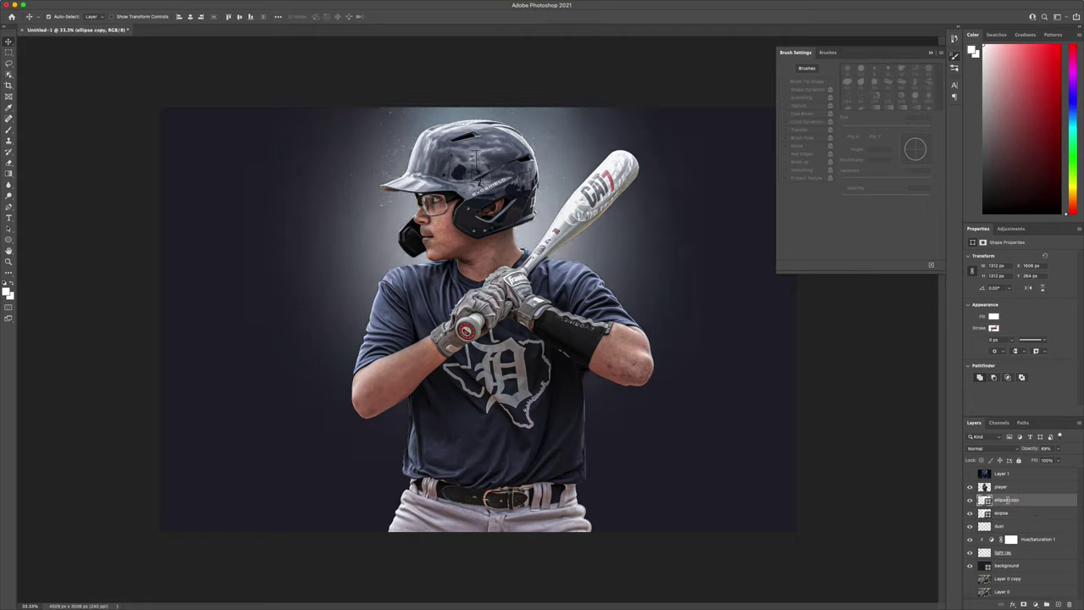
{"action": "type", "text": "ellipse bottom"}
{"action": "key", "text": "Return"}
Move the "ellipse bottom" glow down behind the player's torso and set its layer opacity to 51%
{"action": "left_click_drag", "start_coordinate": [543, 201], "coordinate": [556, 424]}
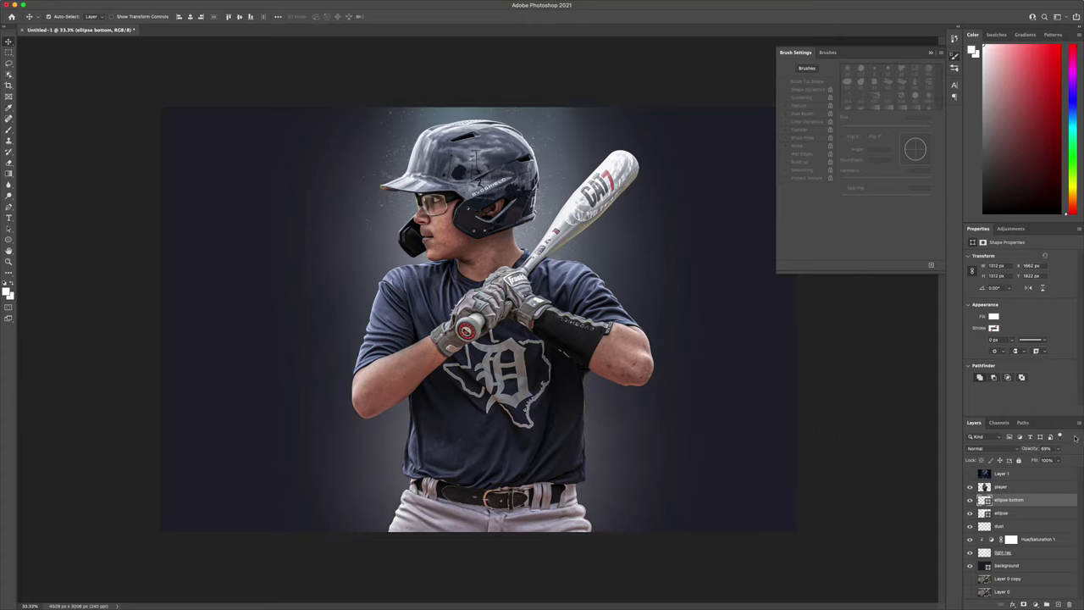
{"action": "left_click_drag", "start_coordinate": [1036, 450], "coordinate": [1031, 450]}
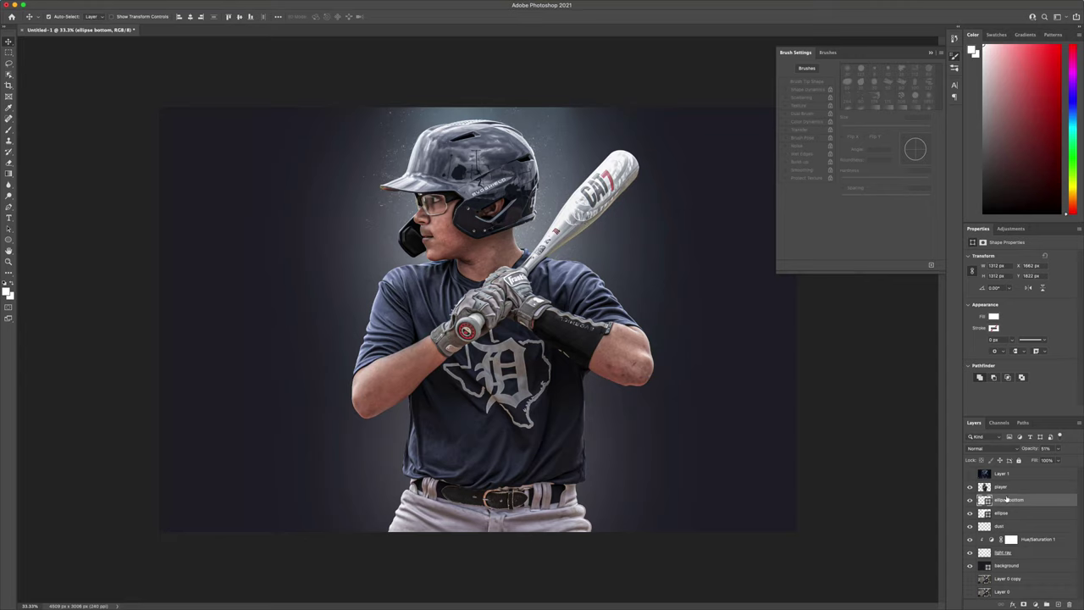
Erase the existing beam from the "light ray" layer with a large hard 2425 px Eraser
{"action": "left_click", "coordinate": [1003, 554]}
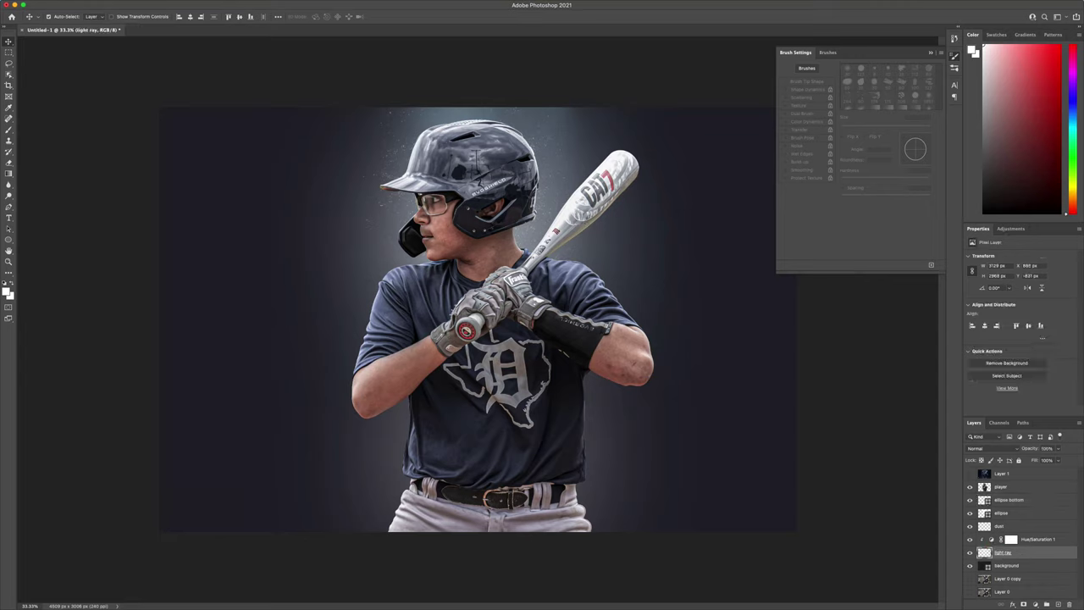
{"action": "left_click", "coordinate": [9, 163]}
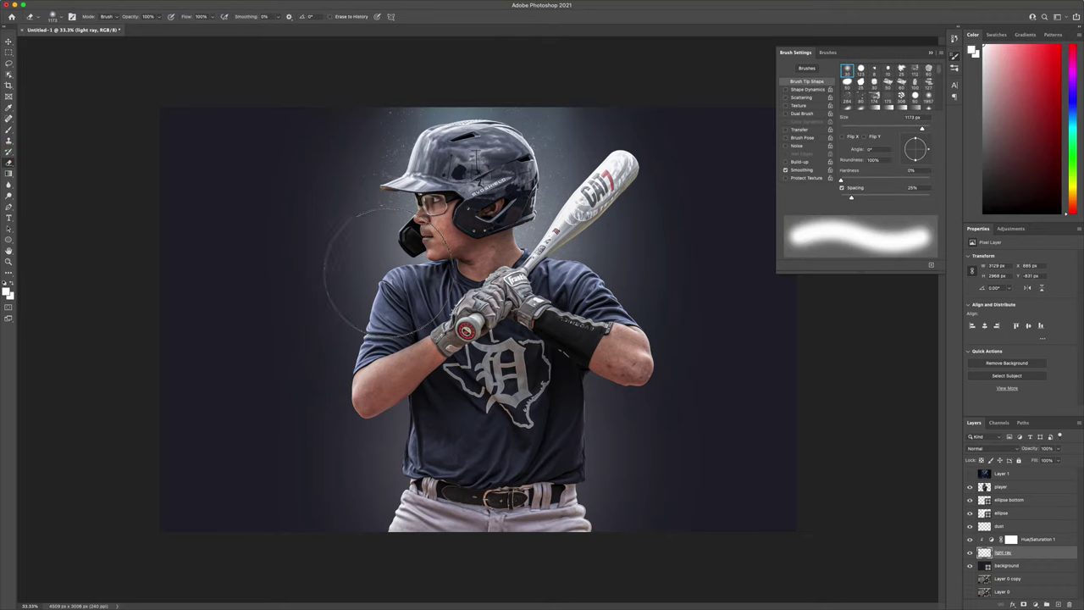
{"action": "mouse_move", "coordinate": [352, 264]}
{"action": "left_mouse_down"}
{"action": "mouse_move", "coordinate": [450, 264]}
{"action": "mouse_move", "coordinate": [449, 455]}
{"action": "mouse_move", "coordinate": [625, 138]}
{"action": "mouse_move", "coordinate": [174, 355]}
{"action": "left_mouse_up"}
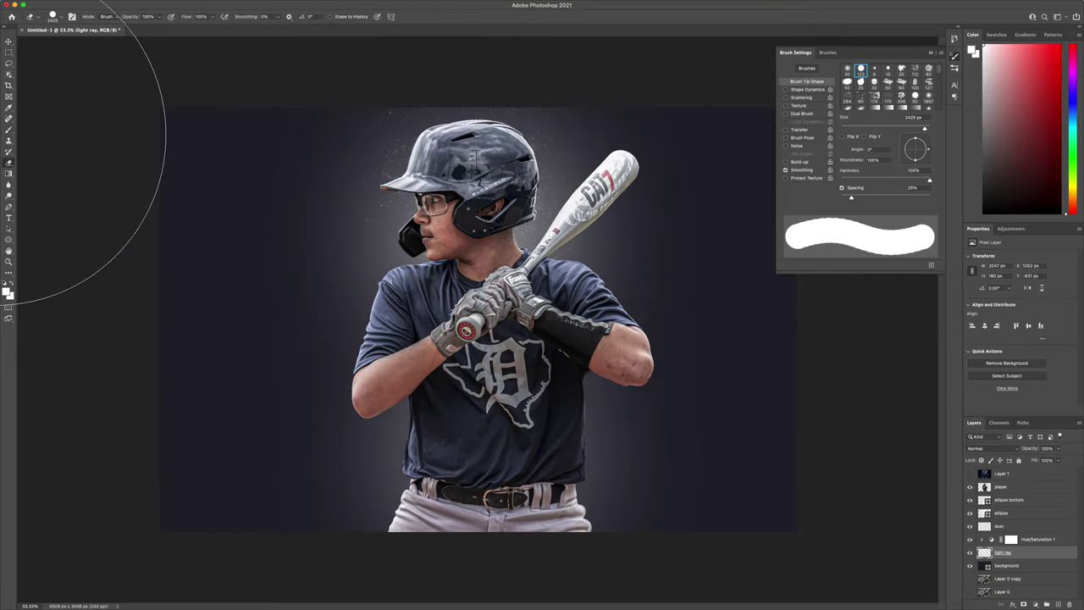
Switch to the Brush tool, collapse the DustBrushes_Stamps set and expand the SS-light-beams brush set
{"action": "left_click", "coordinate": [9, 130]}
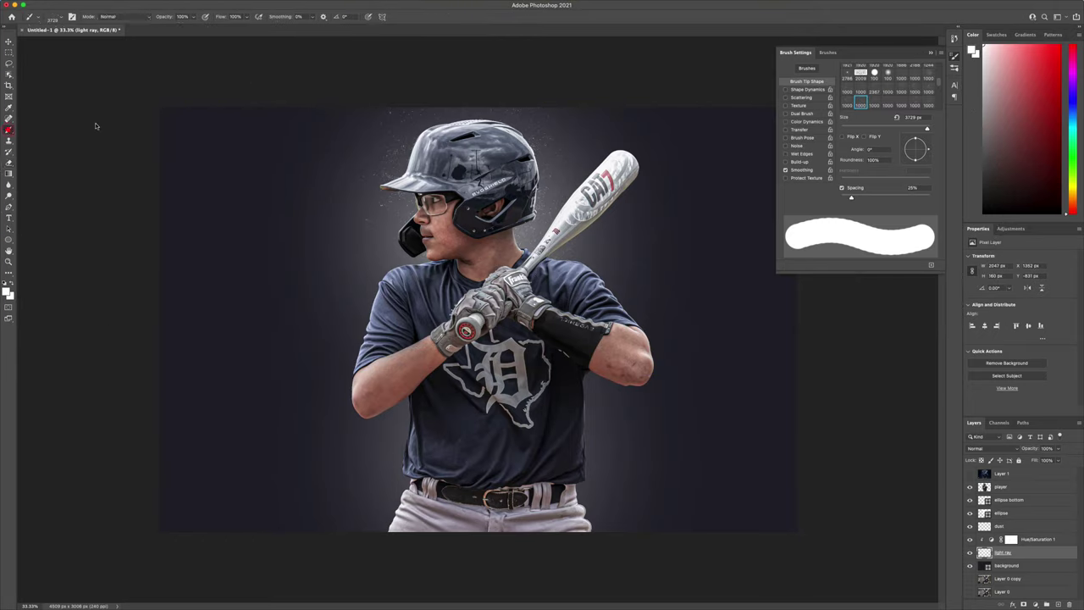
{"action": "left_click", "coordinate": [61, 18]}
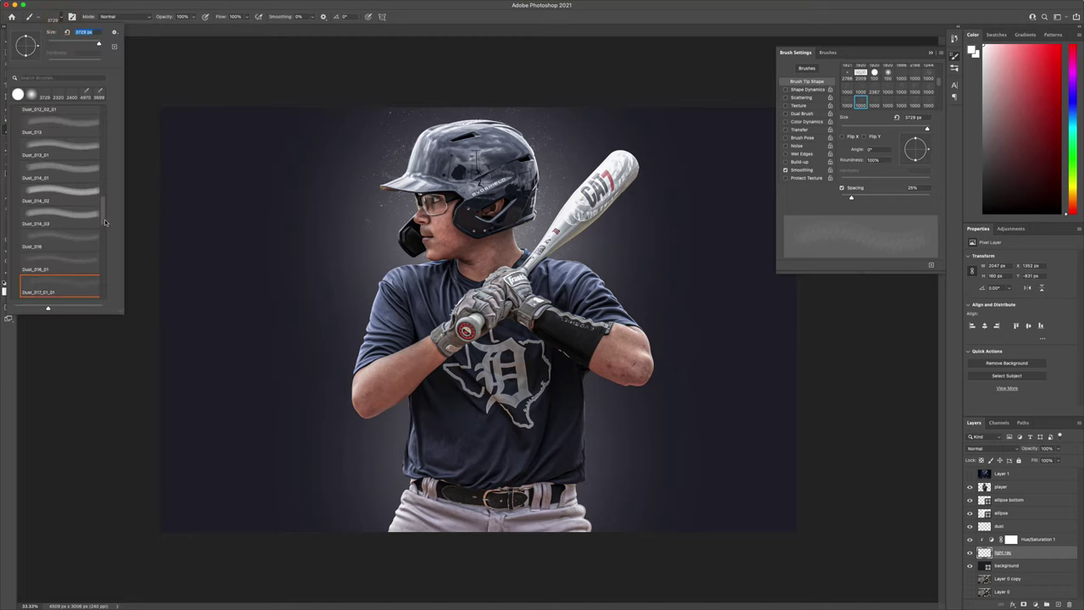
{"action": "left_click_drag", "start_coordinate": [104, 221], "coordinate": [108, 152]}
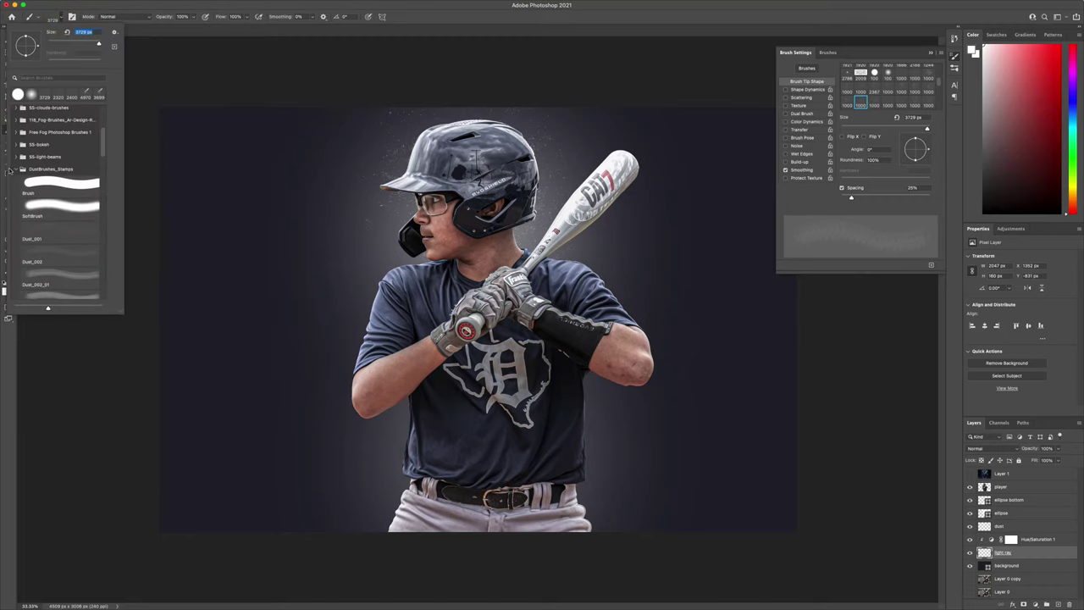
{"action": "left_click", "coordinate": [13, 169]}
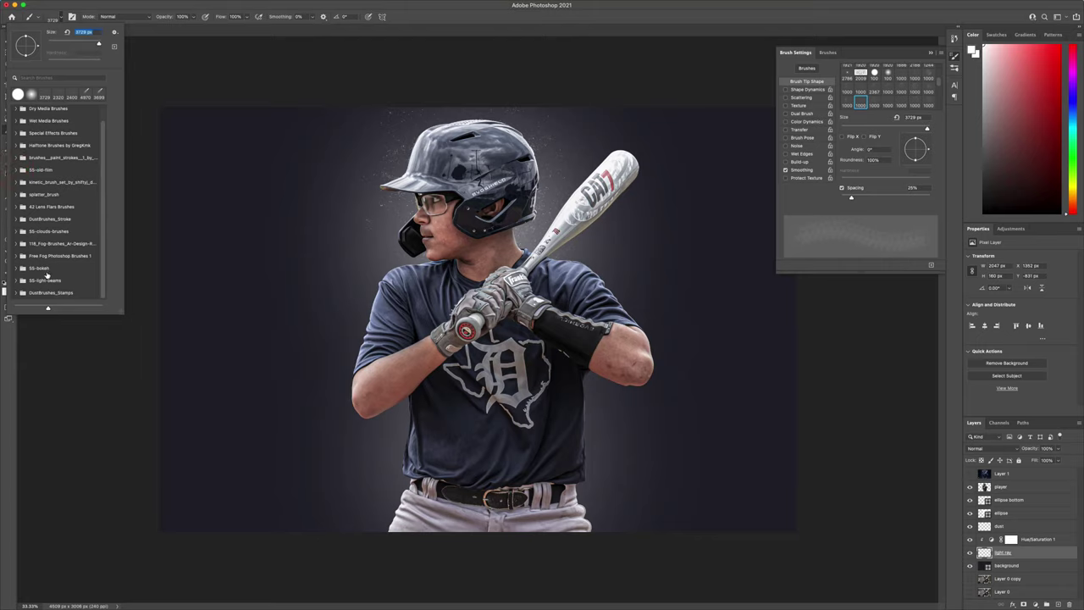
{"action": "left_click", "coordinate": [16, 279]}
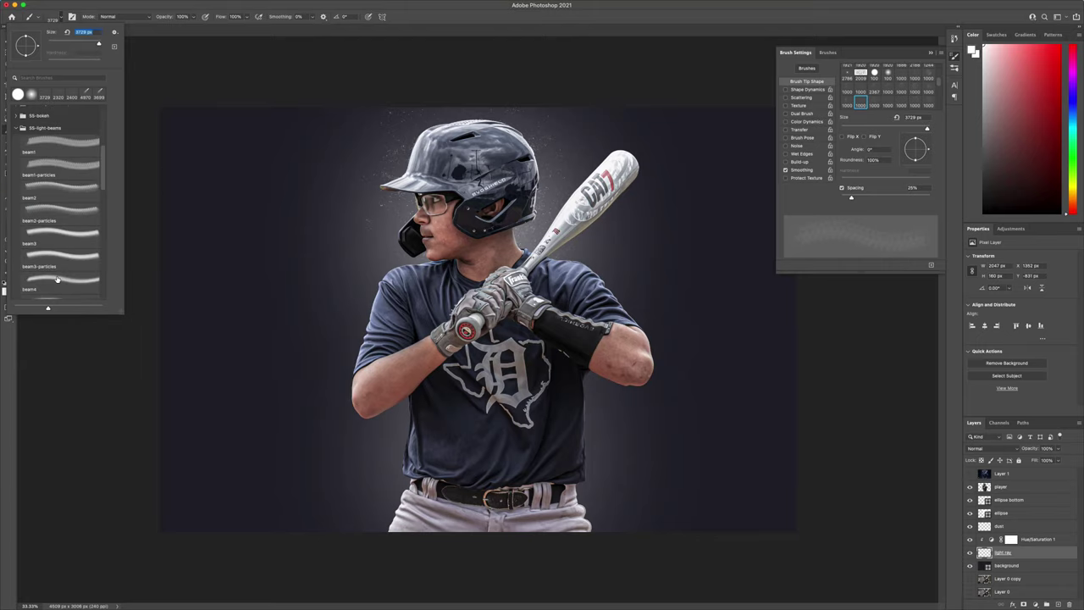
Choose the lighthouse-beam1 brush and rotate its tip to -92° so the beam shines downward
{"action": "left_click", "coordinate": [64, 146]}
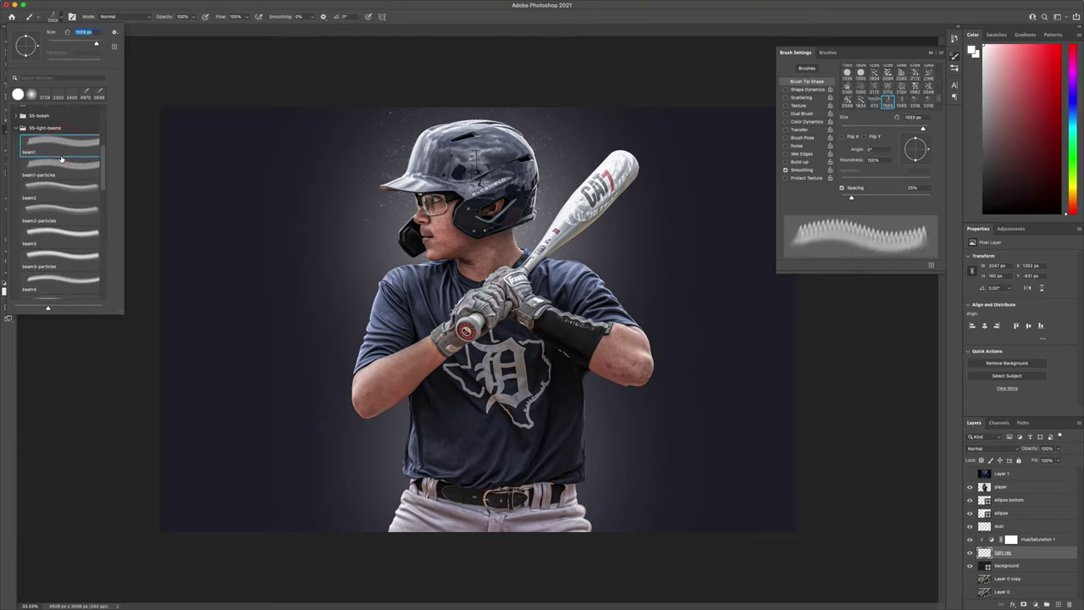
{"action": "left_click", "coordinate": [62, 161]}
{"action": "scroll", "coordinate": [67, 192], "scroll_direction": "down", "scroll_amount": 10}
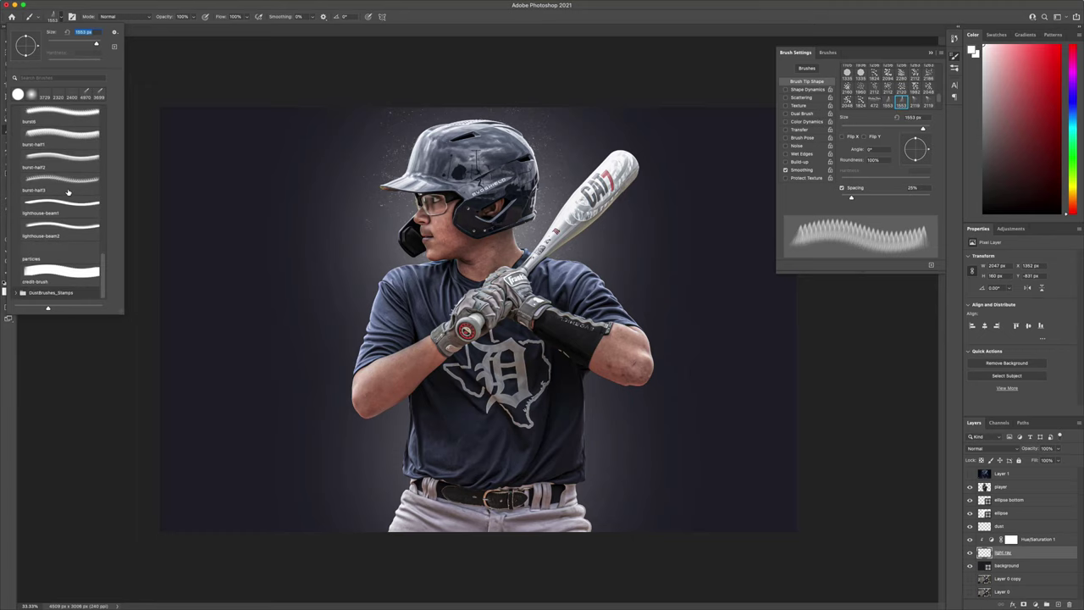
{"action": "left_click", "coordinate": [62, 198]}
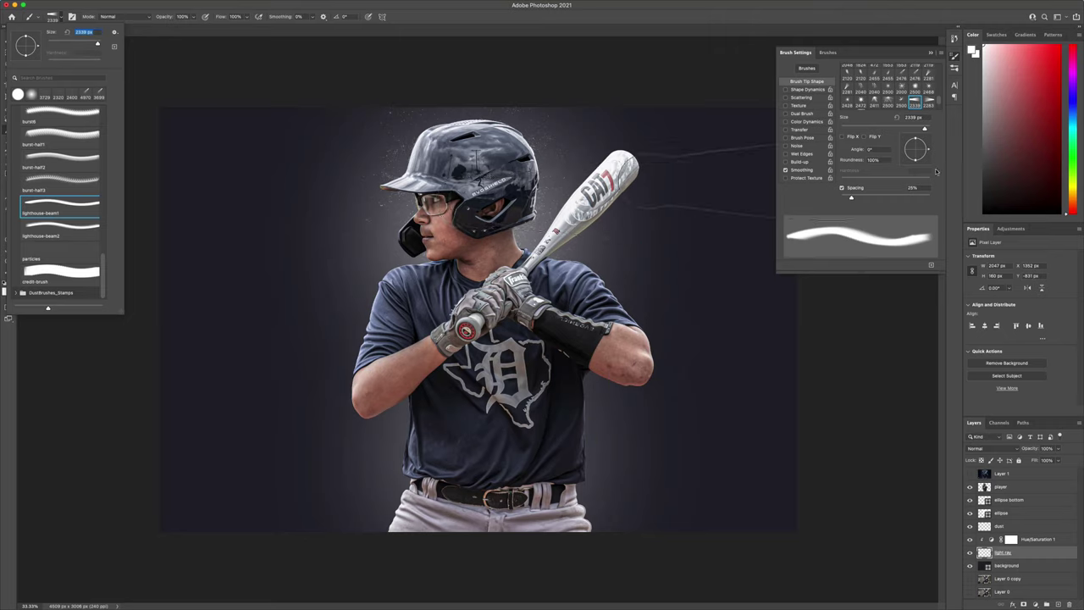
{"action": "left_click_drag", "start_coordinate": [929, 150], "coordinate": [914, 164]}
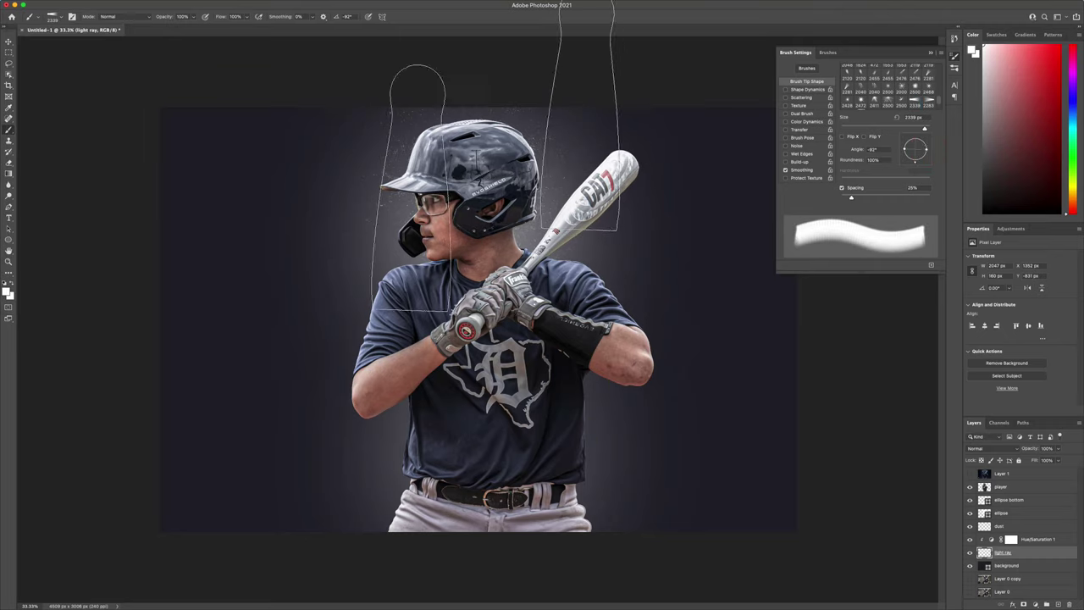
Try stamping the light beam behind the player, first at 2339 px and again enlarged to 4960 px, undoing each attempt
{"action": "left_click", "coordinate": [485, 211]}
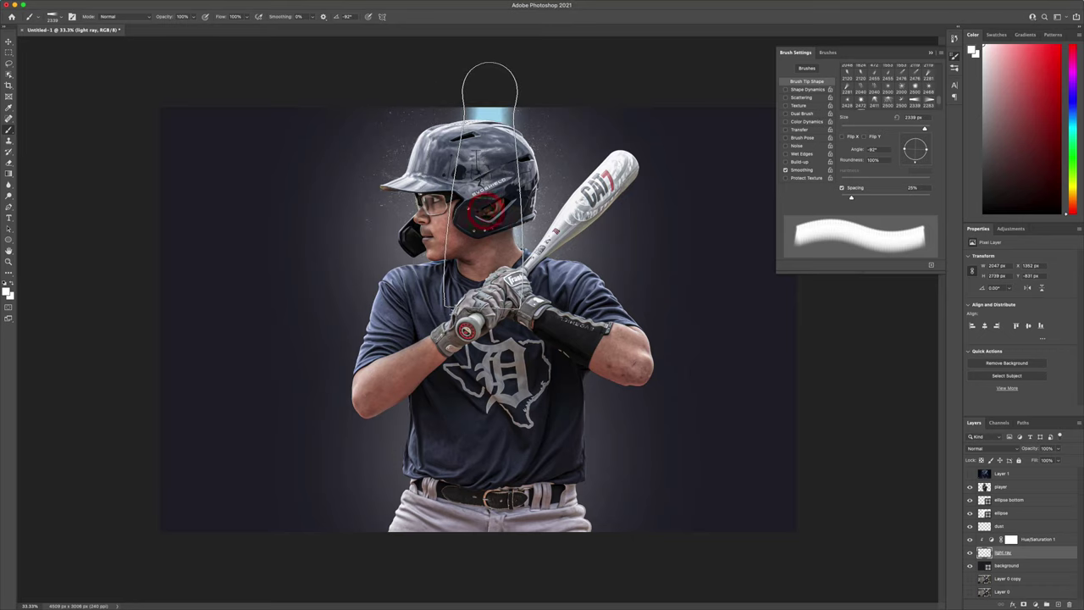
{"action": "key", "text": "super+z"}
{"action": "left_click_drag", "start_coordinate": [464, 218], "coordinate": [684, 246], "text": "ctrl+alt"}
{"action": "left_click", "coordinate": [477, 244]}
{"action": "left_click", "coordinate": [477, 246]}
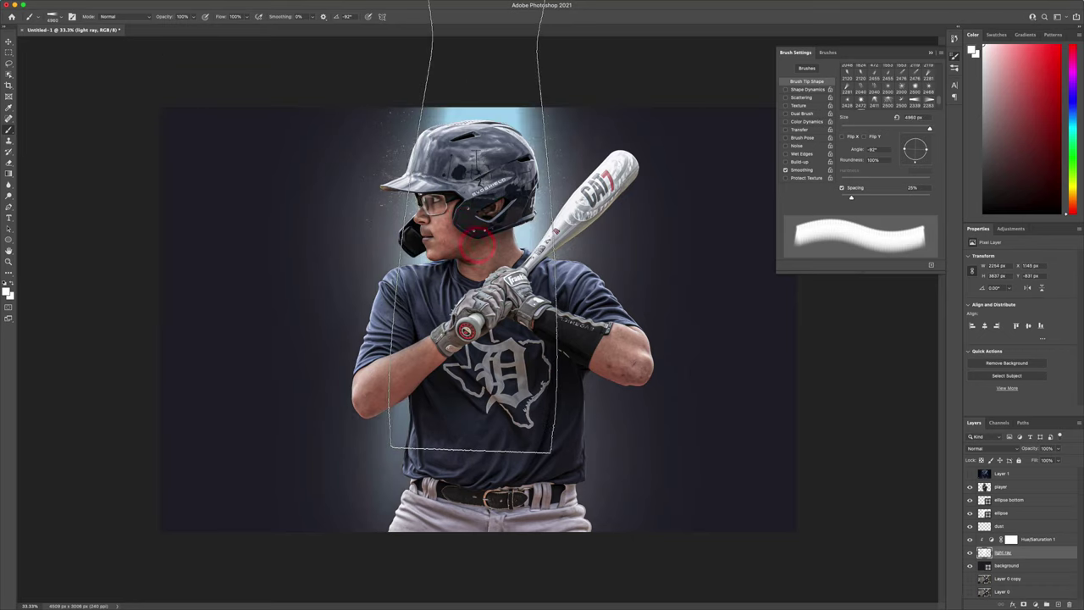
{"action": "key", "text": "super+z"}
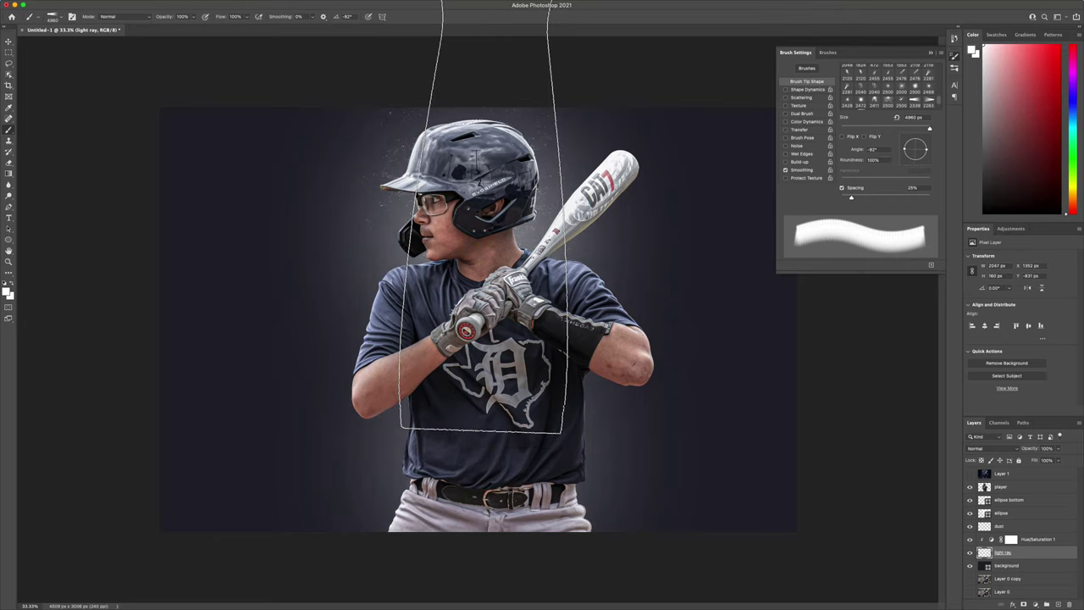
{"action": "key", "text": "super+minus"}
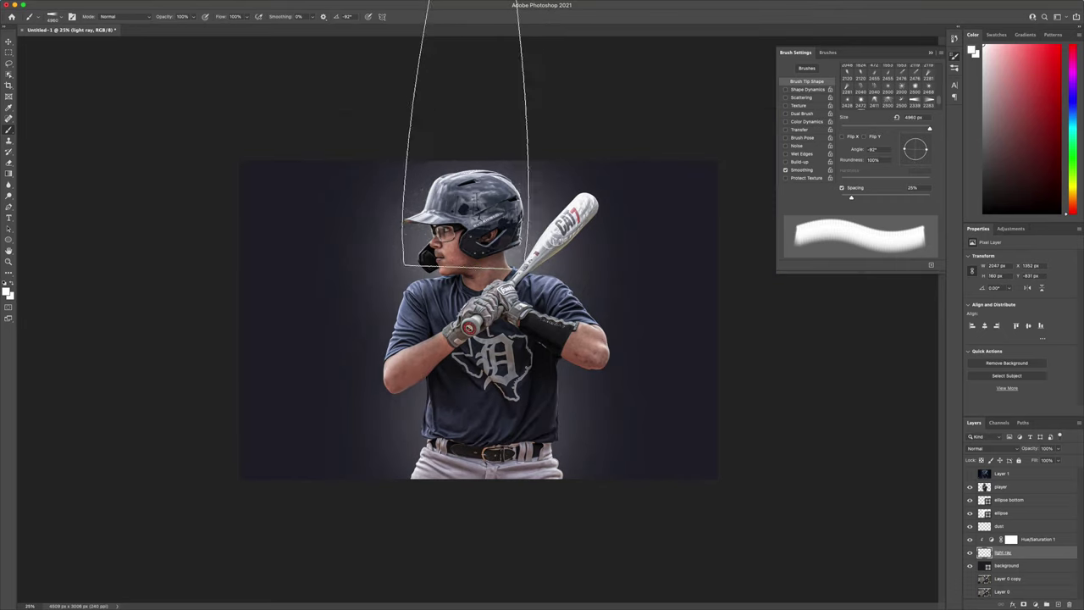
{"action": "left_click", "coordinate": [484, 177]}
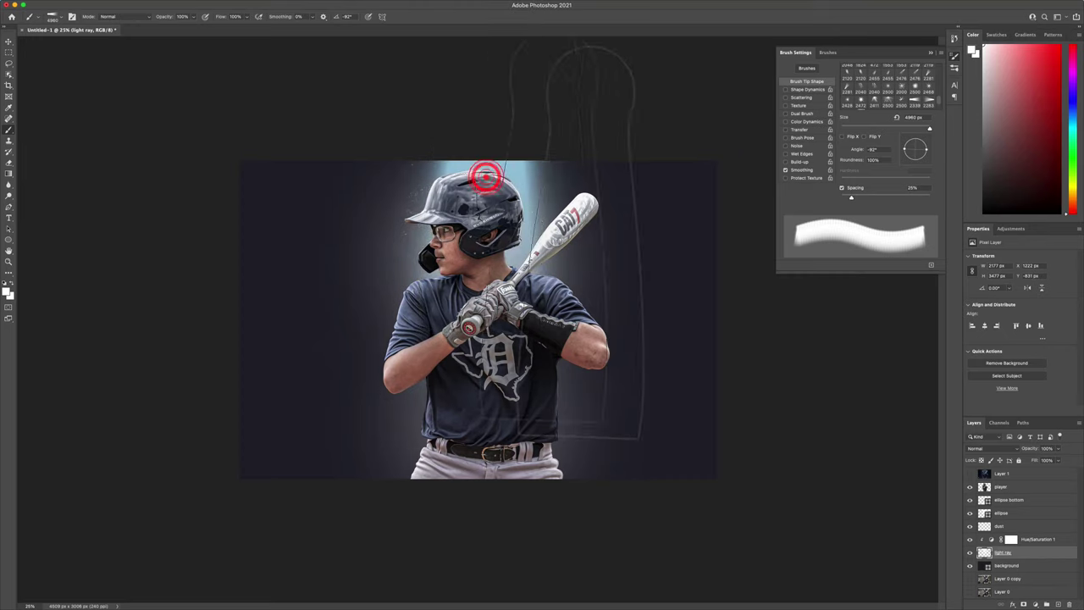
{"action": "key", "text": "super+z"}
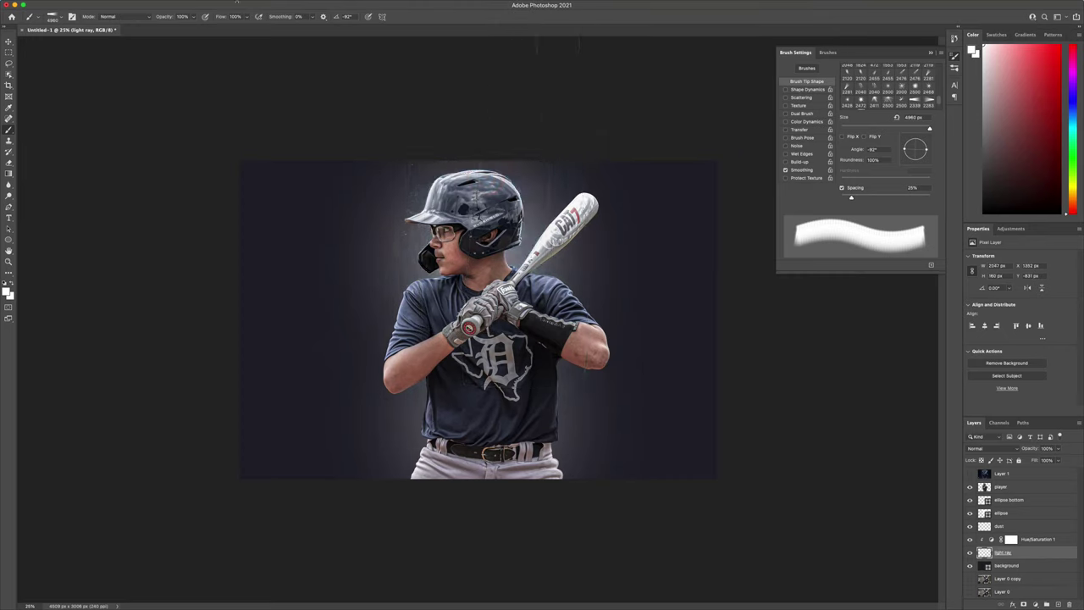
Try out the burst-half and burst brushes in the SS-light-beams set, ending on burst1
{"action": "left_click", "coordinate": [61, 16]}
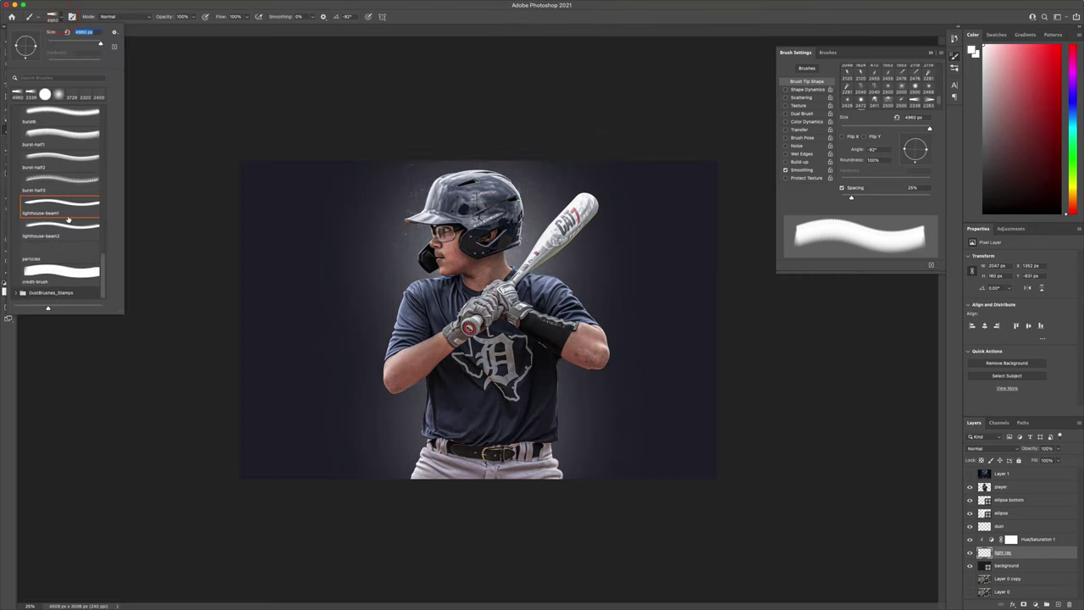
{"action": "left_click", "coordinate": [63, 178]}
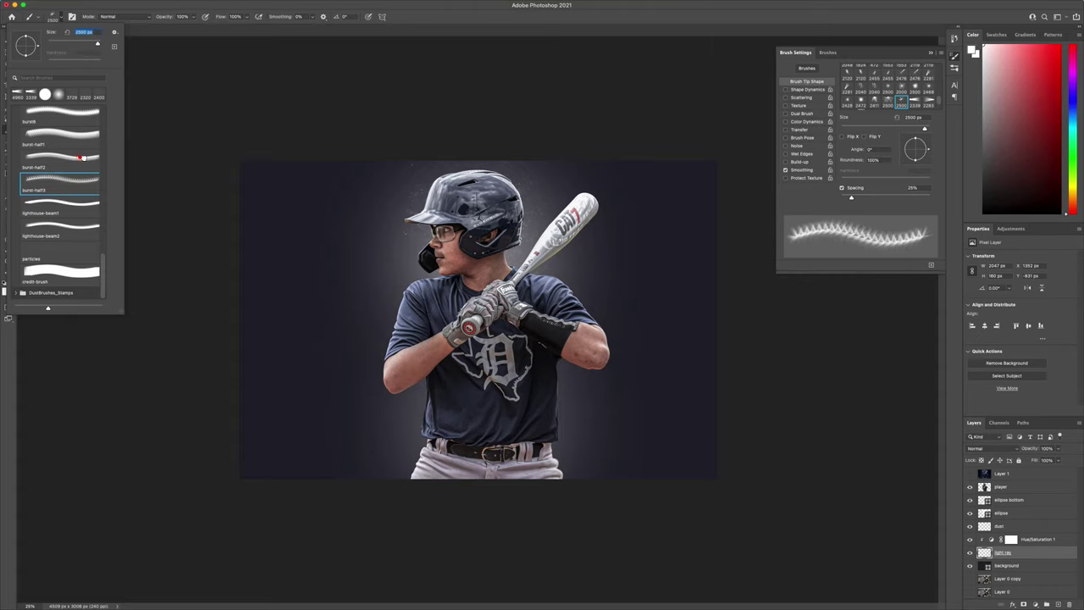
{"action": "left_click", "coordinate": [78, 156]}
{"action": "left_click", "coordinate": [72, 135]}
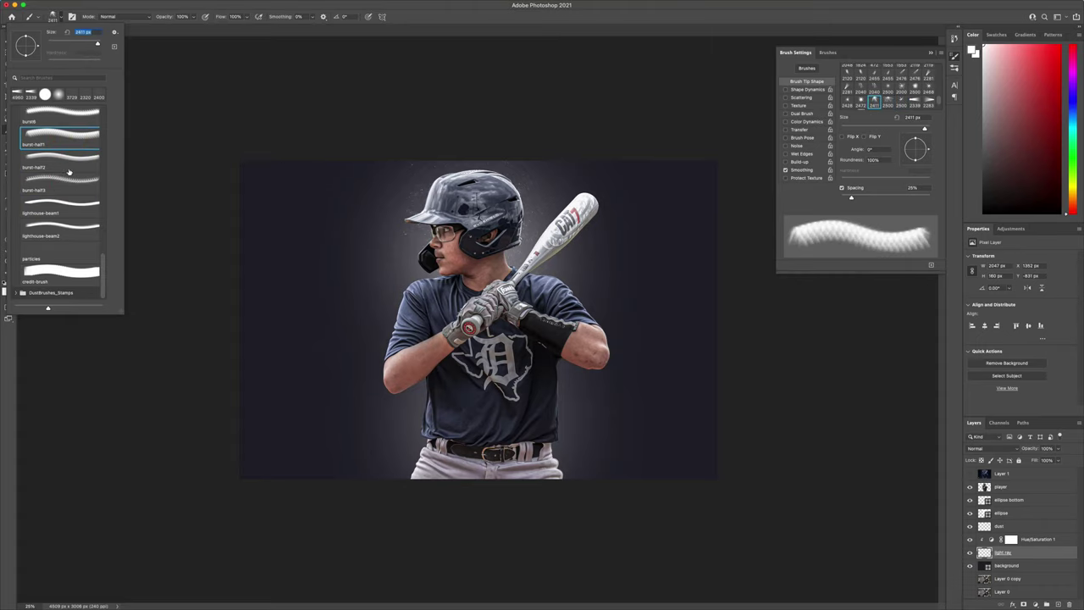
{"action": "scroll", "coordinate": [81, 166], "scroll_direction": "up", "scroll_amount": 5}
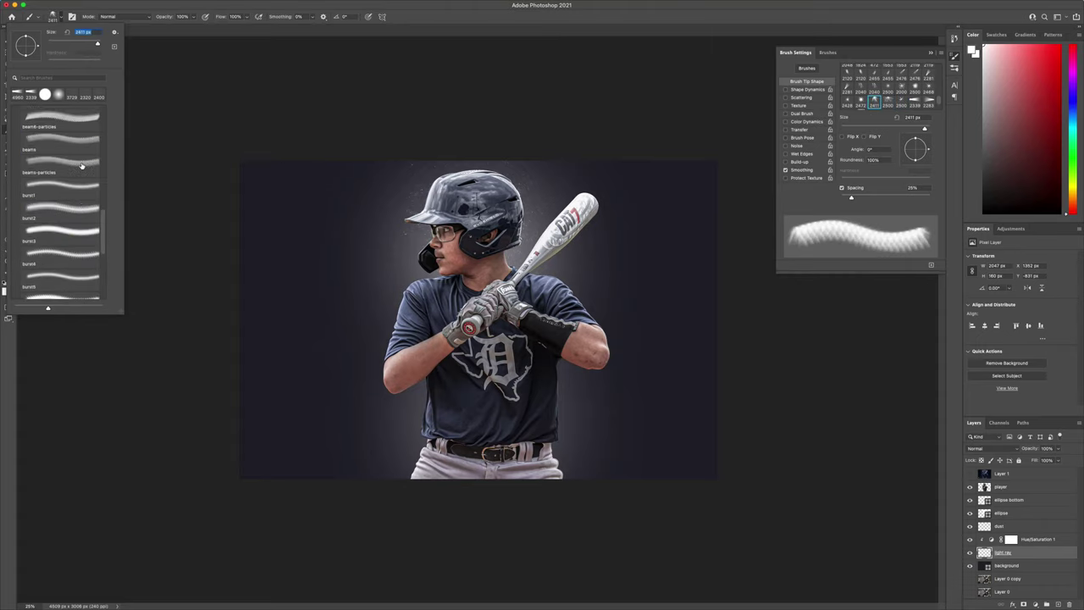
{"action": "left_click", "coordinate": [66, 234]}
{"action": "left_click", "coordinate": [76, 258]}
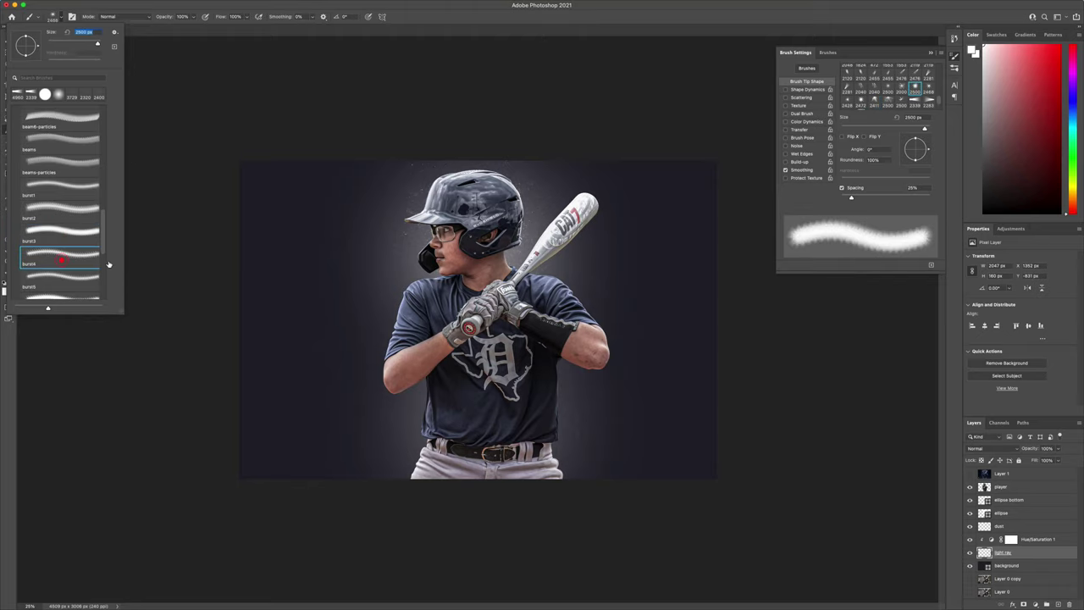
{"action": "left_click", "coordinate": [65, 189]}
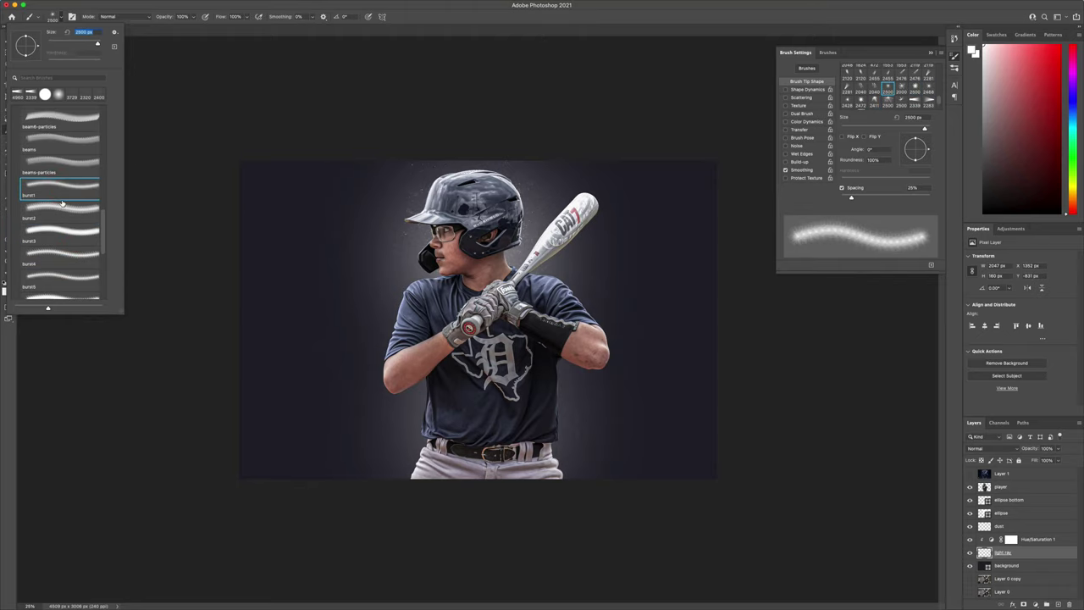
Compare the beams-particles, beams and beam6-particles brushes, then try a beam6-particles stamp at 2281 px beside the player's head and undo it
{"action": "scroll", "coordinate": [62, 203], "scroll_direction": "up", "scroll_amount": 1}
{"action": "scroll", "coordinate": [62, 203], "scroll_direction": "up", "scroll_amount": 2}
{"action": "left_click", "coordinate": [49, 236]}
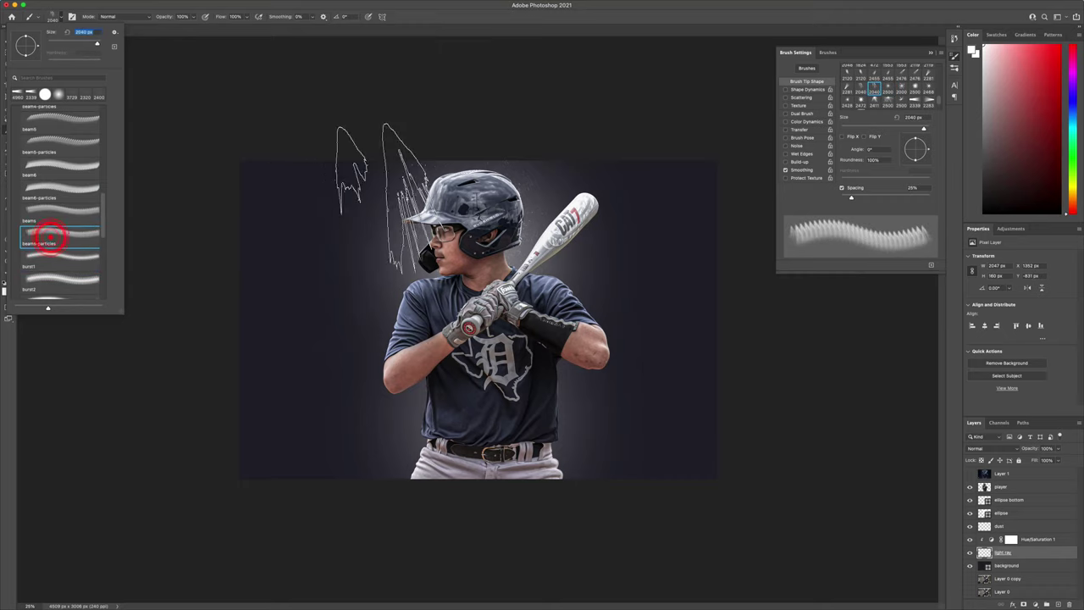
{"action": "left_click", "coordinate": [80, 211]}
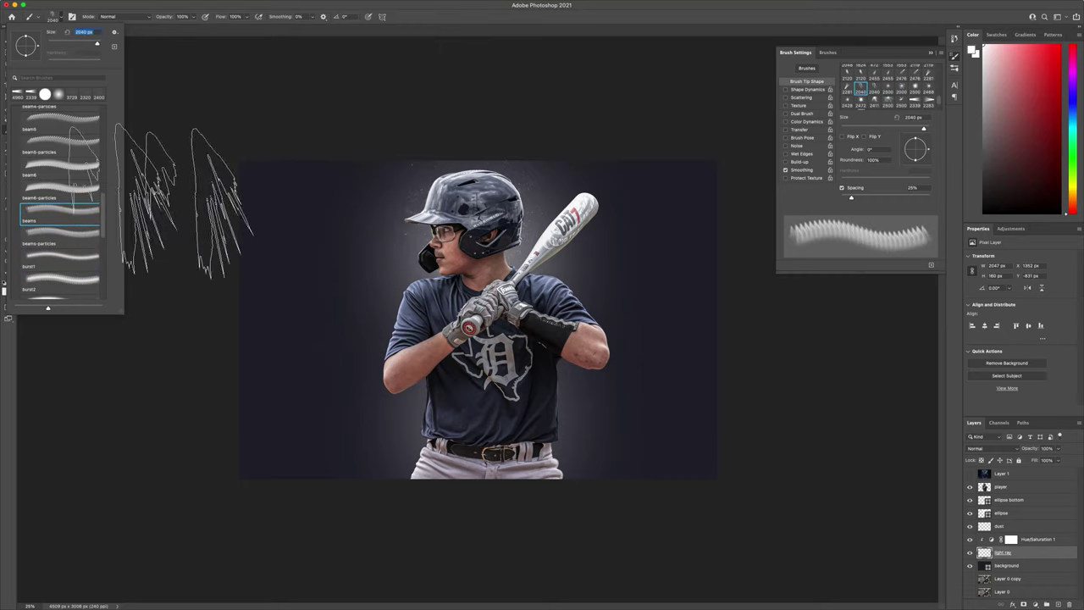
{"action": "left_click", "coordinate": [80, 187]}
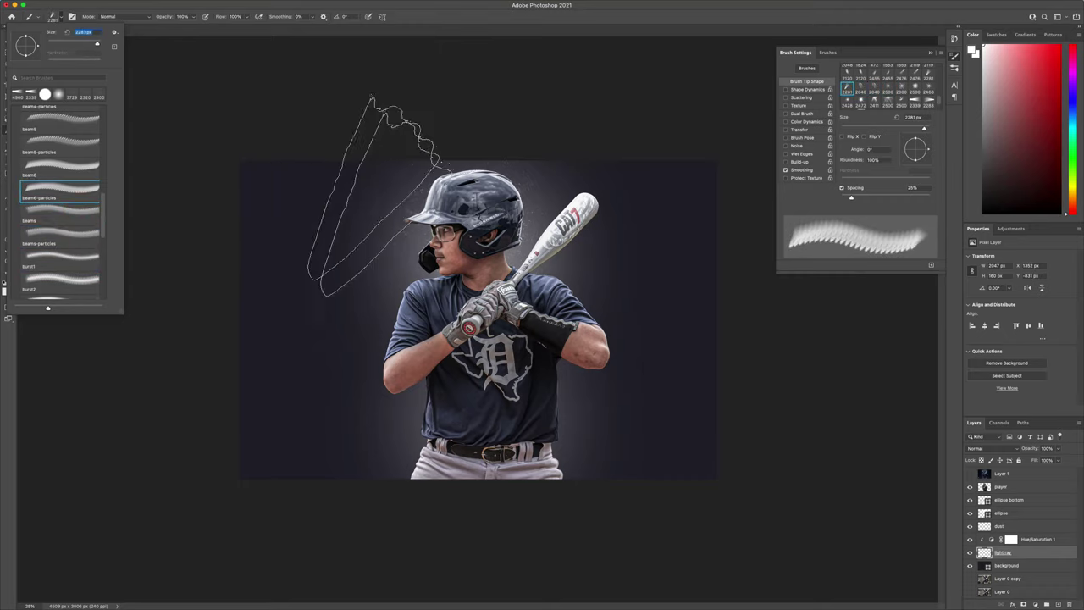
{"action": "left_click", "coordinate": [368, 150]}
{"action": "key", "text": "super+z"}
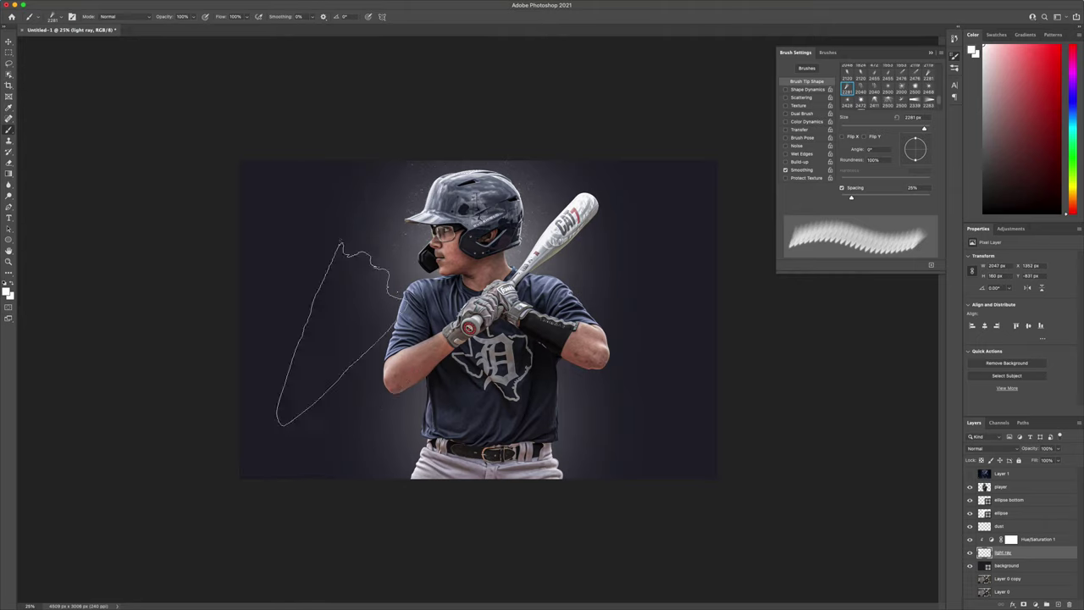
Stamp the beam6 brush behind the player's head with its tip rotated to -149° and enlarged to 4085 px
{"action": "left_click", "coordinate": [62, 19]}
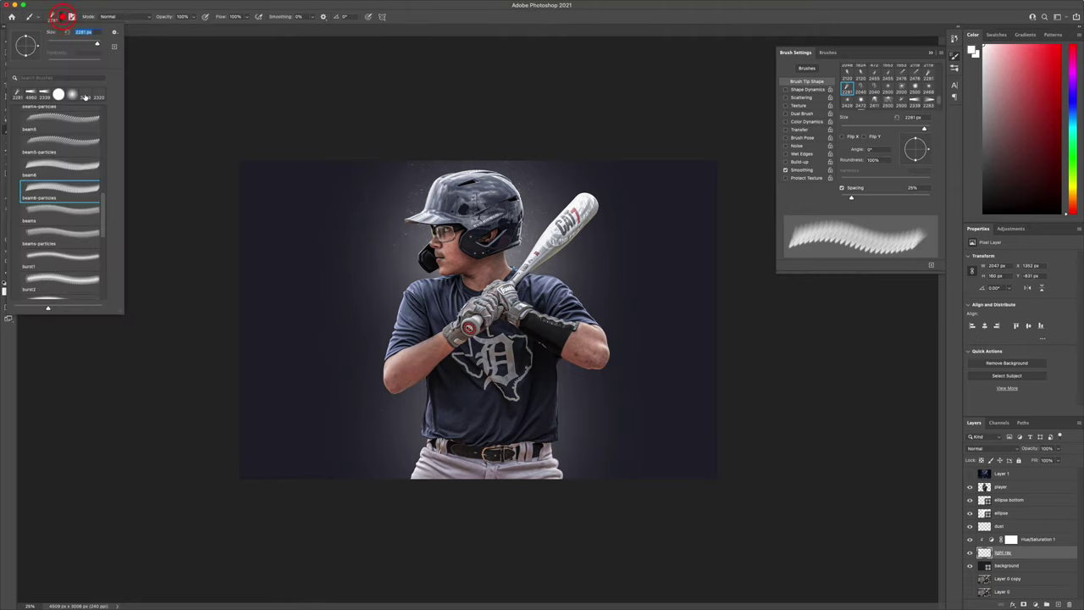
{"action": "left_click", "coordinate": [85, 168]}
{"action": "mouse_move", "coordinate": [925, 149]}
{"action": "left_mouse_down"}
{"action": "mouse_move", "coordinate": [915, 168]}
{"action": "mouse_move", "coordinate": [905, 155]}
{"action": "left_mouse_up"}
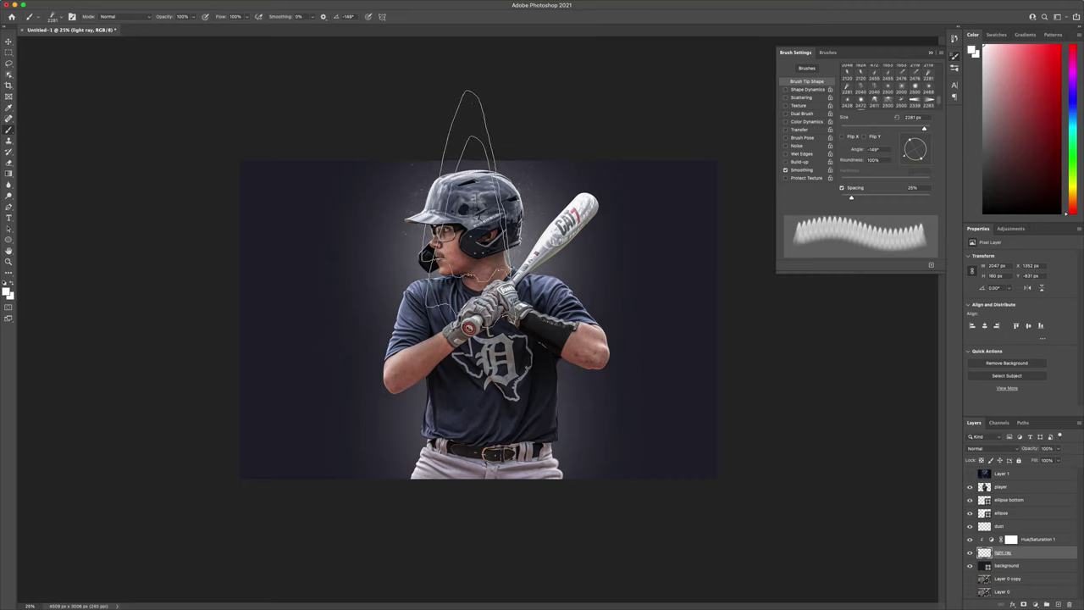
{"action": "left_click_drag", "start_coordinate": [458, 286], "coordinate": [553, 285]}
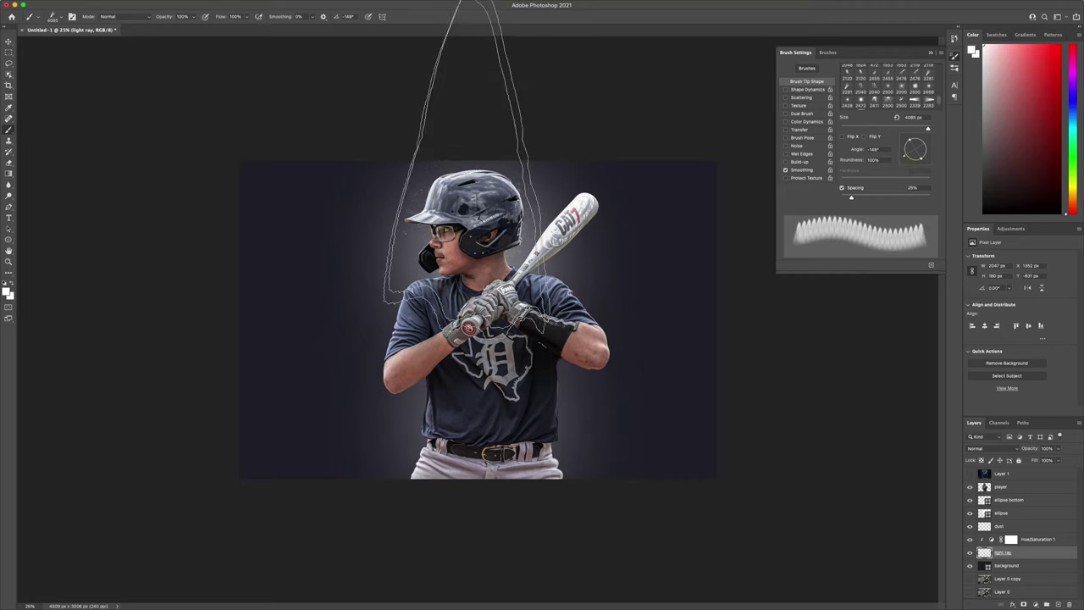
{"action": "left_click", "coordinate": [481, 208]}
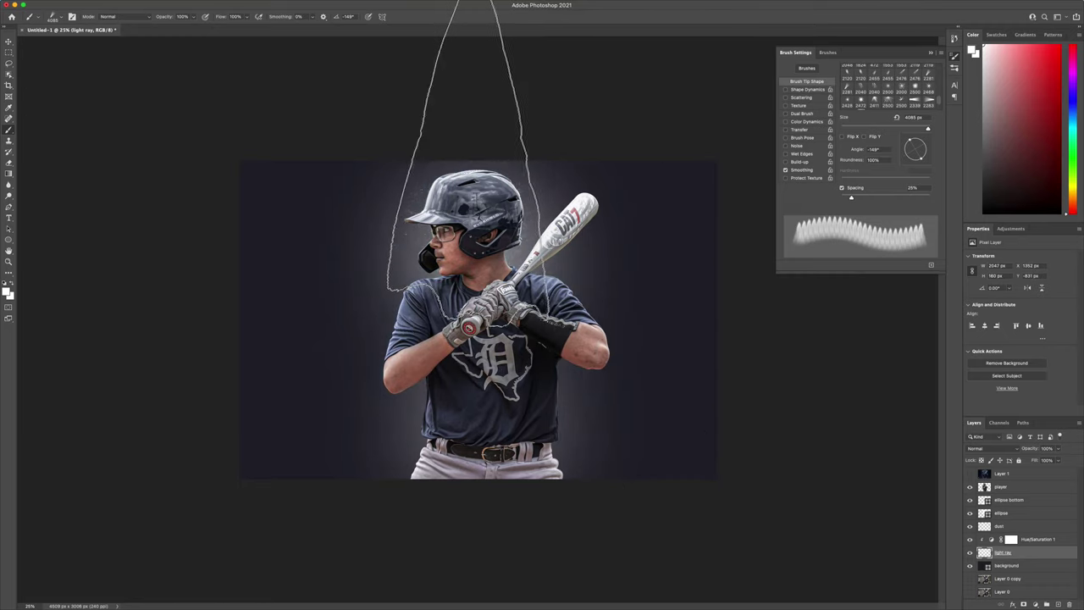
{"action": "left_click", "coordinate": [470, 190]}
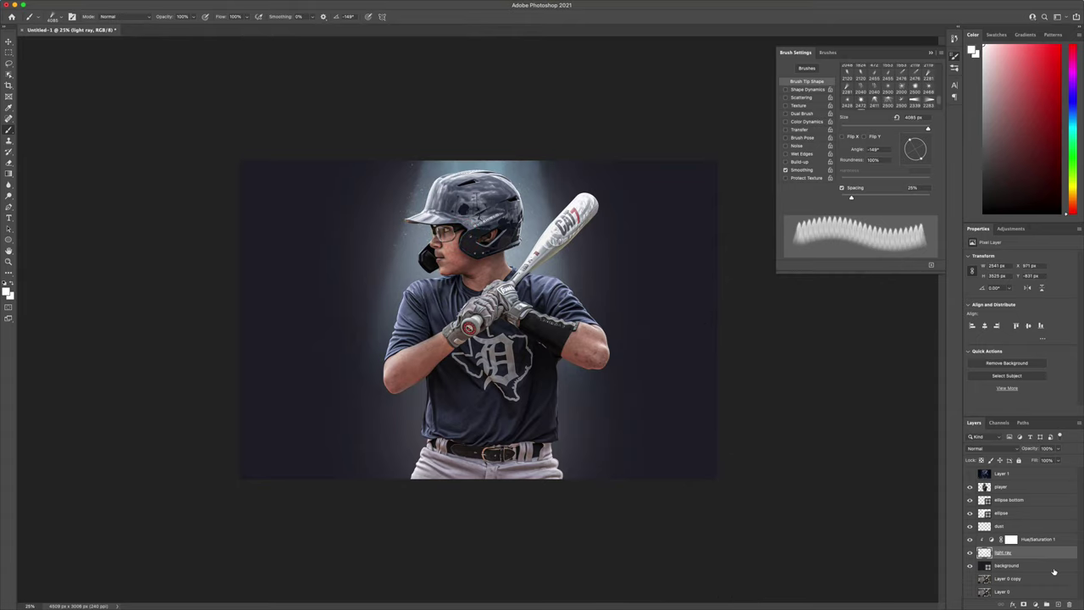
Set the light ray's Hue/Saturation adjustment to Saturation 32 and Lightness +14
{"action": "left_click", "coordinate": [9, 42]}
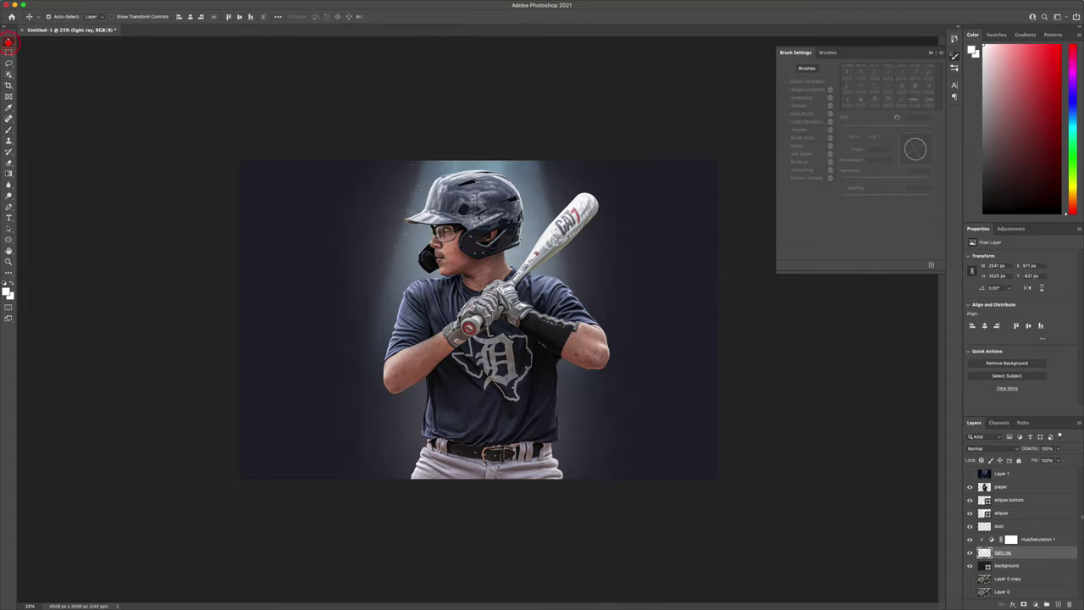
{"action": "left_click", "coordinate": [992, 541]}
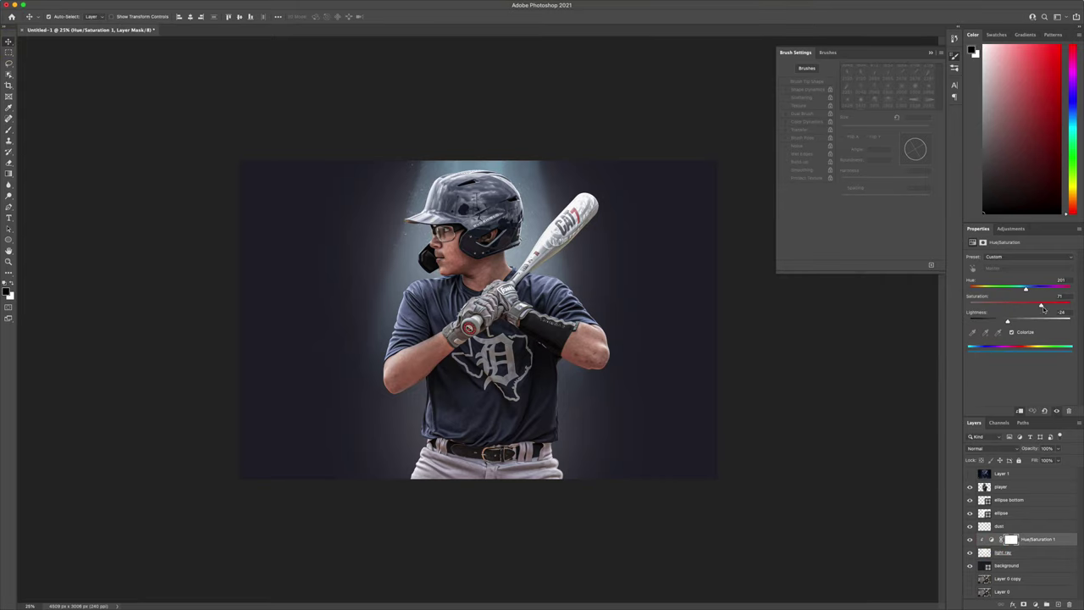
{"action": "left_click_drag", "start_coordinate": [1043, 309], "coordinate": [1003, 308]}
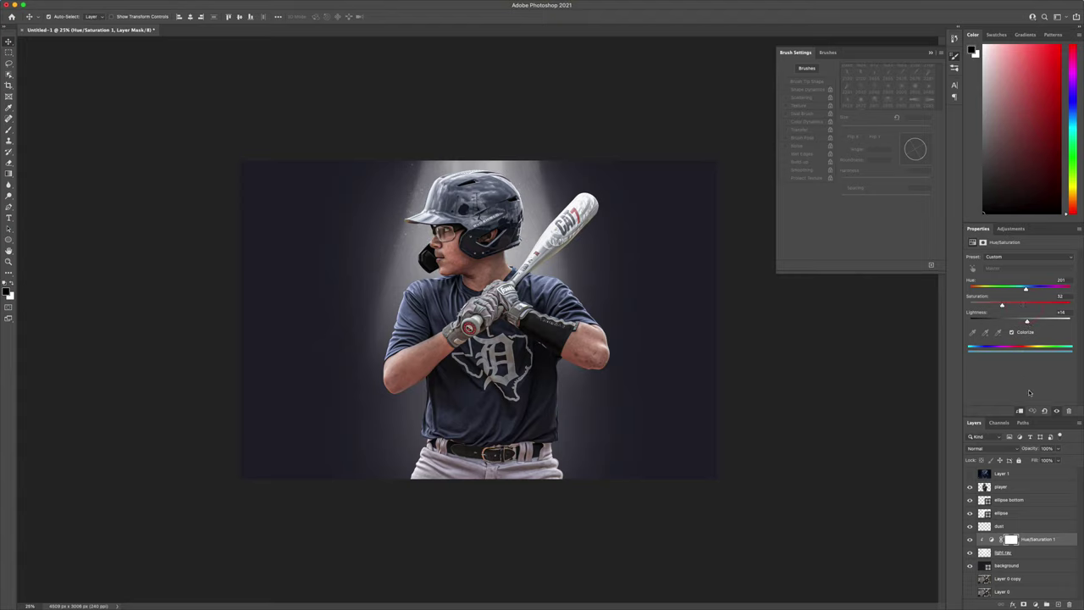
Lower the opacity of the light ray layer to about 66%
{"action": "left_click", "coordinate": [1026, 449]}
{"action": "mouse_move", "coordinate": [1023, 451]}
{"action": "left_mouse_down"}
{"action": "mouse_move", "coordinate": [1034, 449]}
{"action": "mouse_move", "coordinate": [1023, 453]}
{"action": "left_mouse_up"}
{"action": "left_click", "coordinate": [1022, 552]}
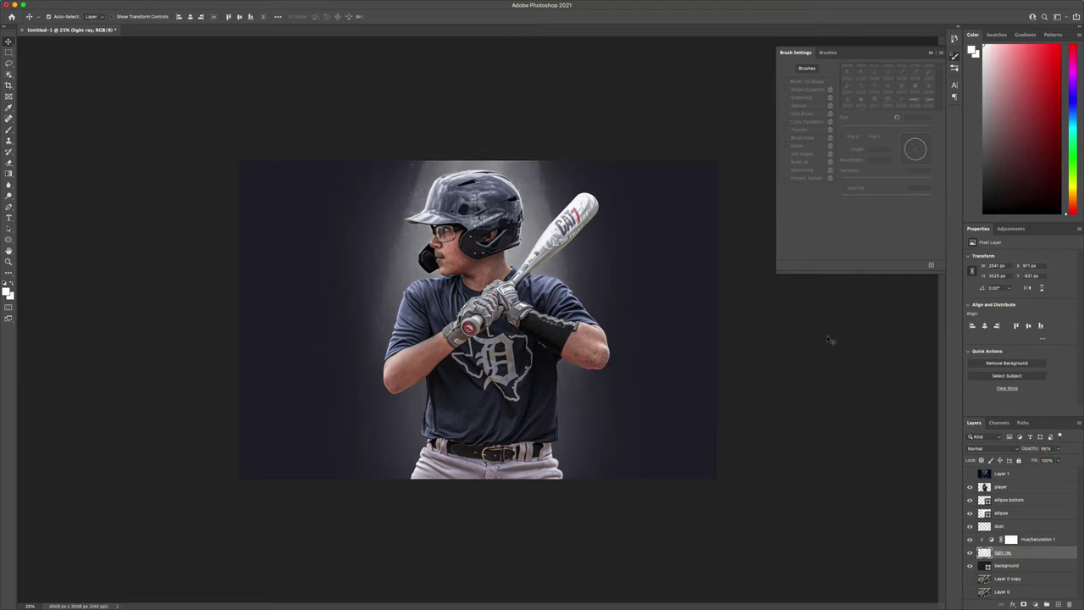
Add a new layer above the player layer, filled with 50% Gray and set to Overlay blending
{"action": "mouse_move", "coordinate": [630, 22]}
{"action": "left_click", "coordinate": [1013, 491]}
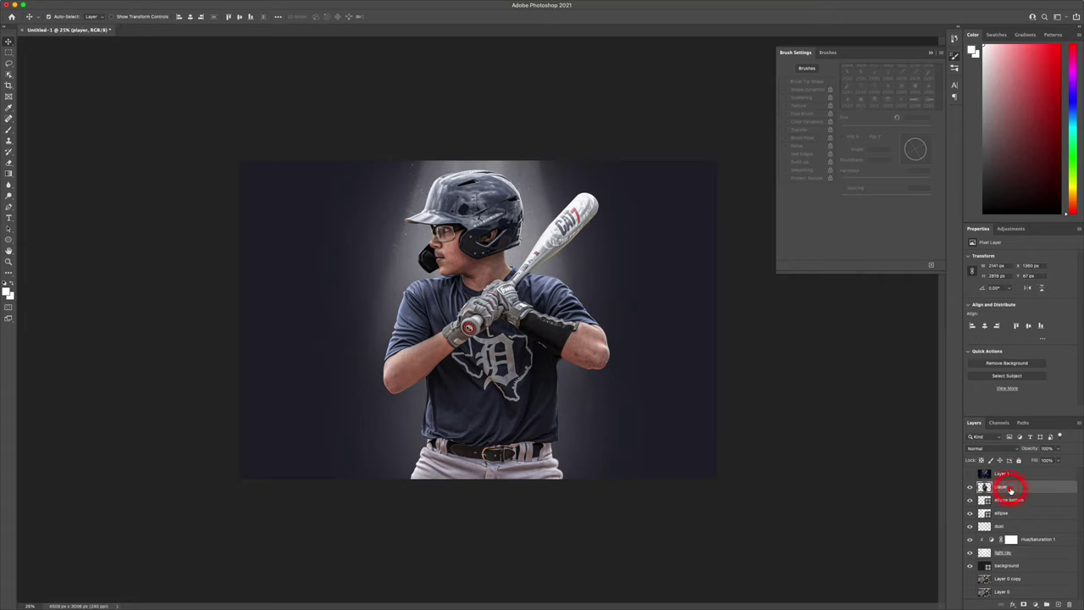
{"action": "left_click", "coordinate": [1058, 604]}
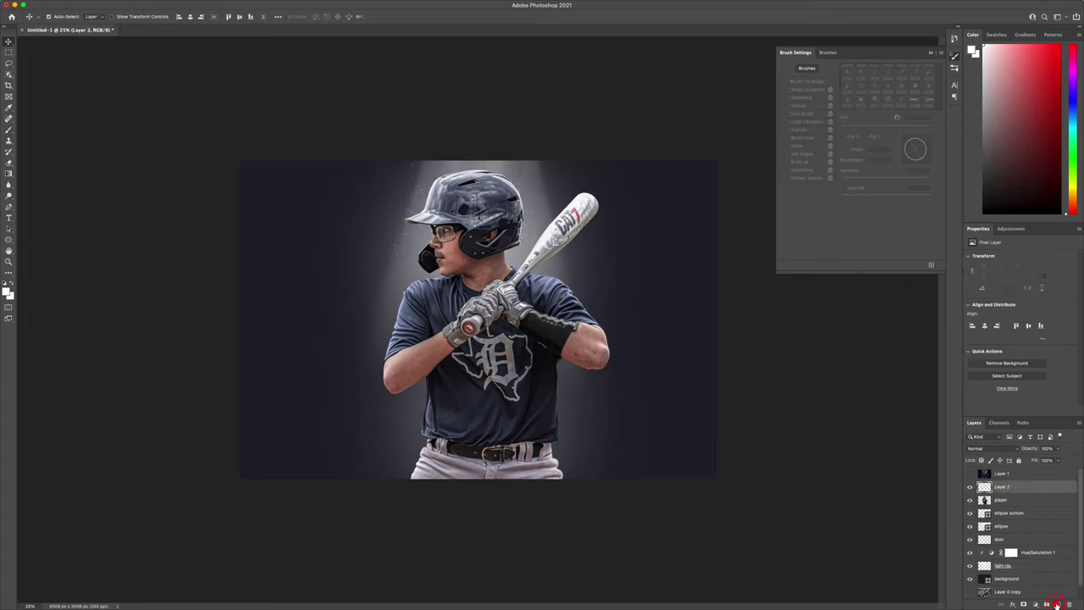
{"action": "scroll", "coordinate": [988, 505], "scroll_direction": "down", "scroll_amount": 1}
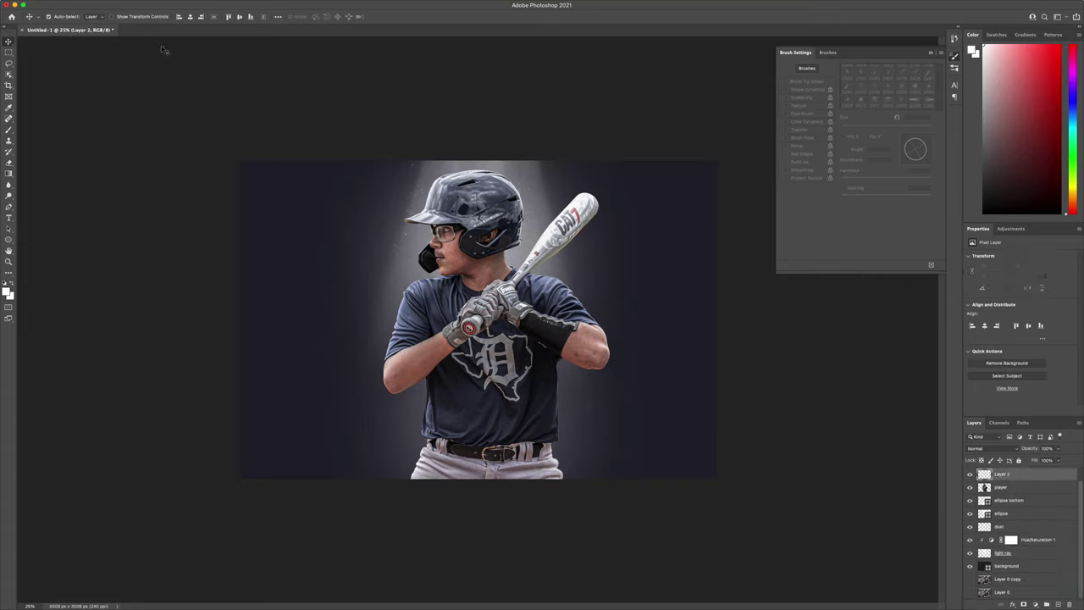
{"action": "left_click", "coordinate": [86, 5]}
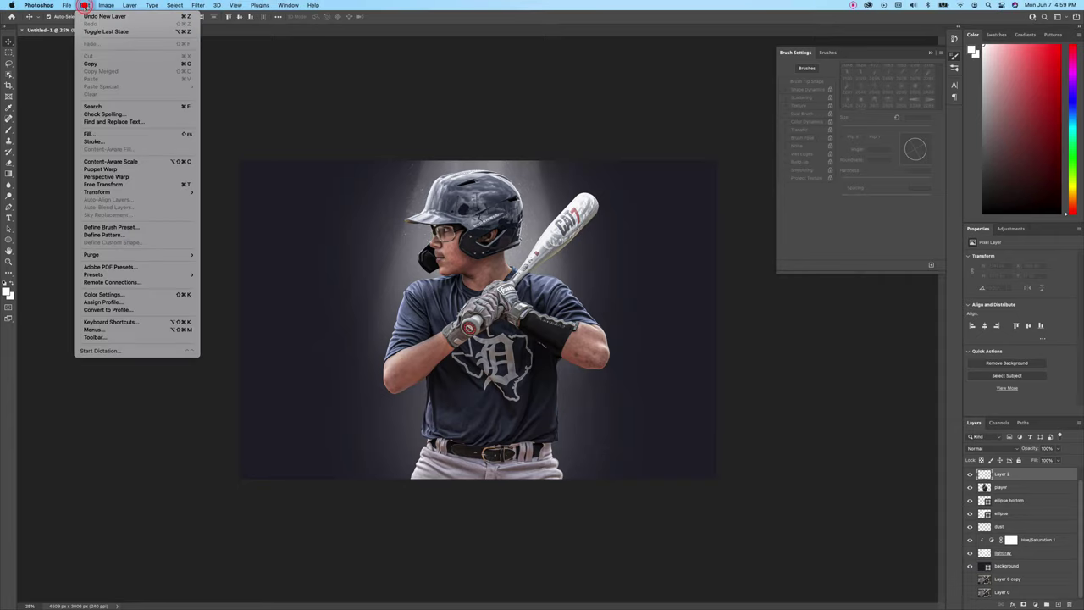
{"action": "left_click", "coordinate": [121, 134]}
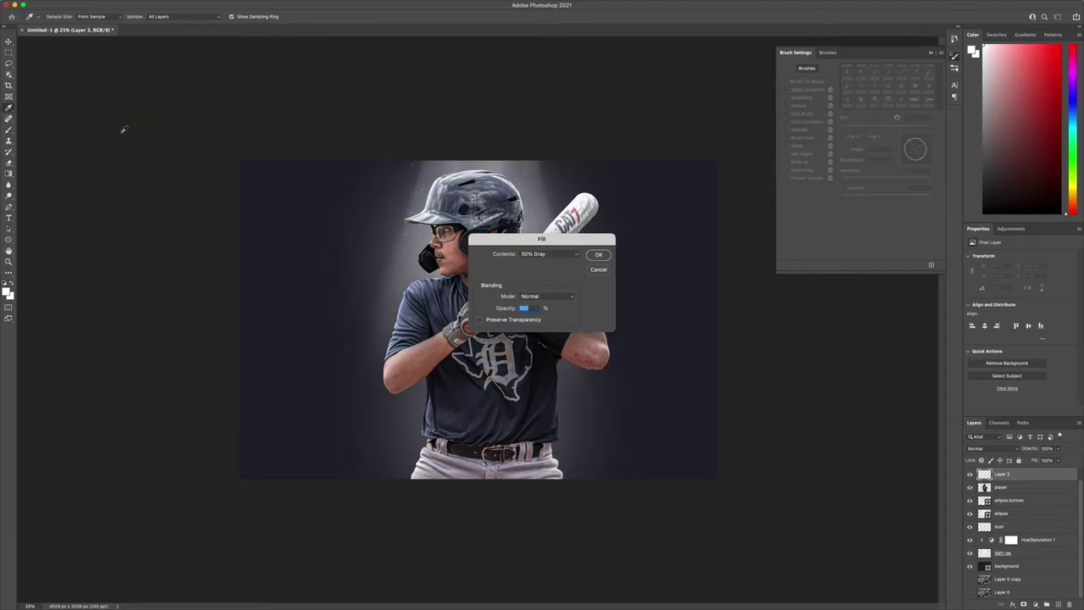
{"action": "left_click", "coordinate": [597, 255]}
{"action": "key", "text": "v"}
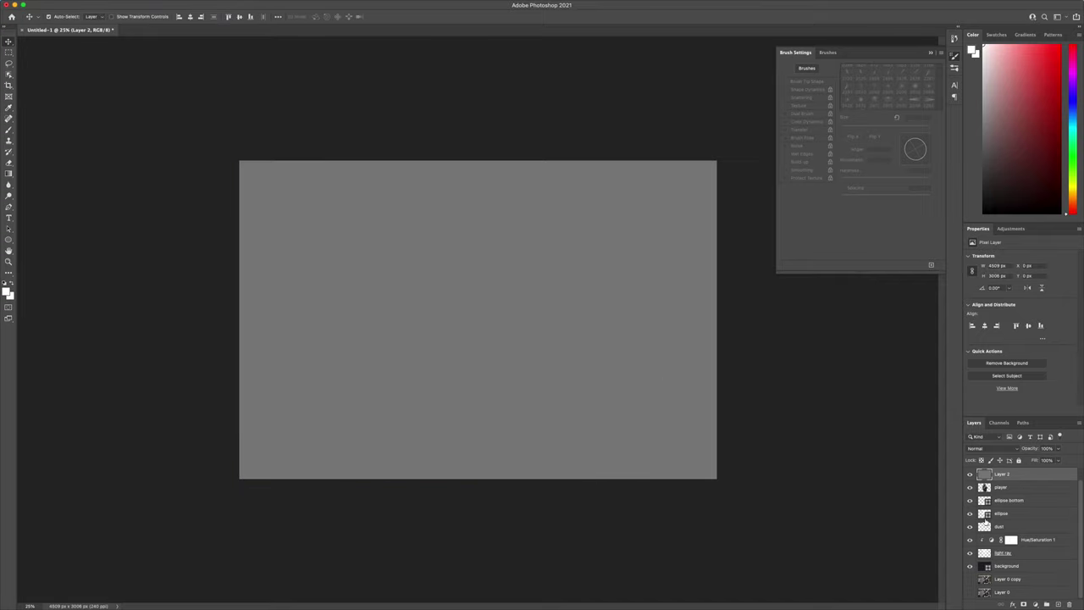
{"action": "left_click", "coordinate": [1010, 449]}
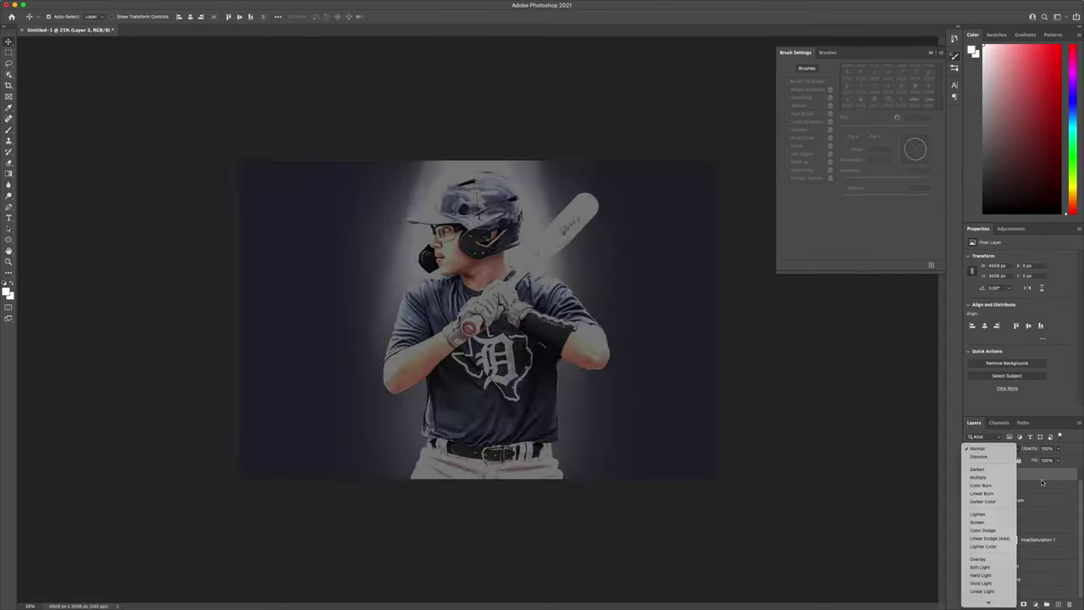
{"action": "left_click", "coordinate": [981, 560]}
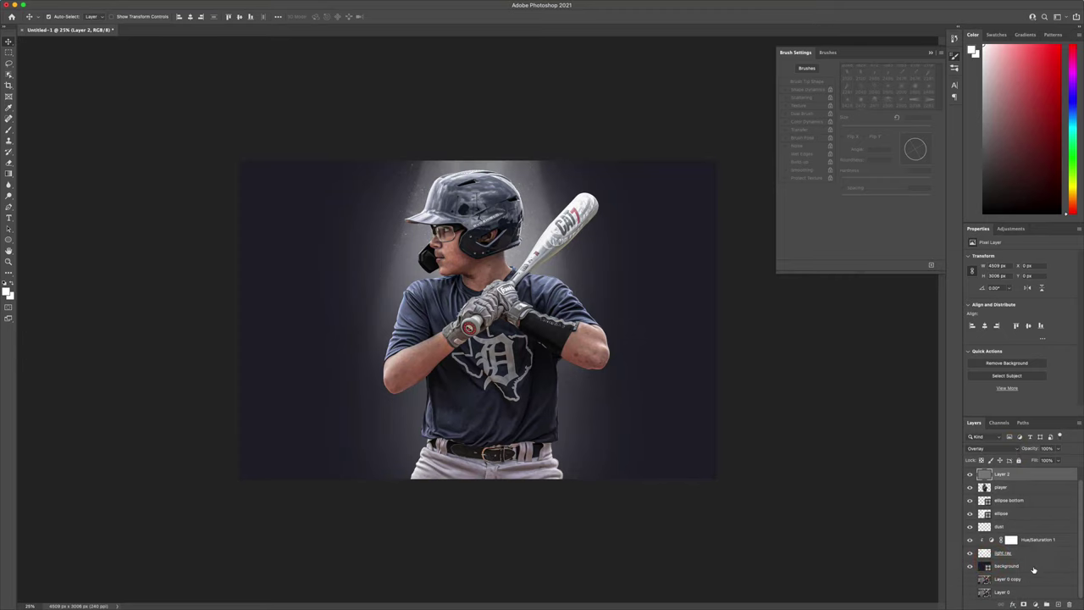
Darken the shadows on the player's pants and belt loops with the Burn tool at 57 px, Shadows range and 100% exposure
{"action": "left_click", "coordinate": [9, 196]}
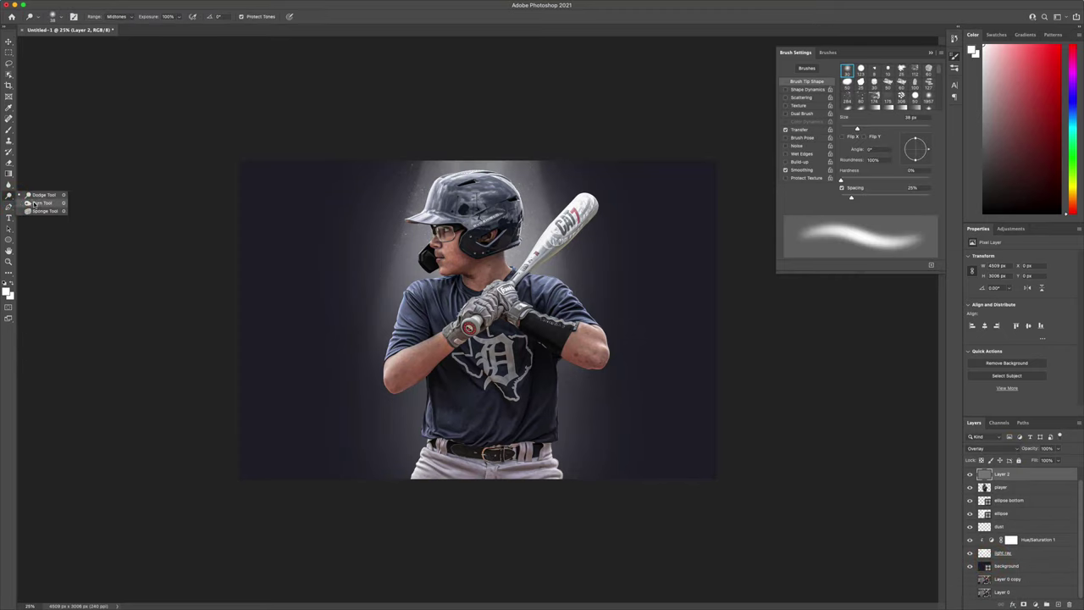
{"action": "left_click", "coordinate": [36, 203]}
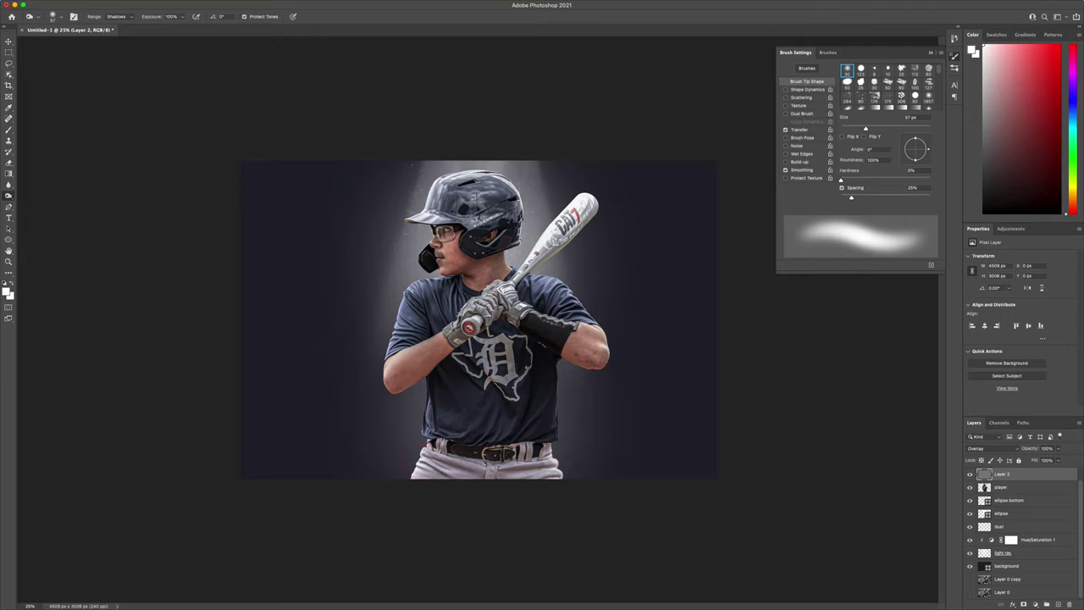
{"action": "left_click", "coordinate": [420, 464]}
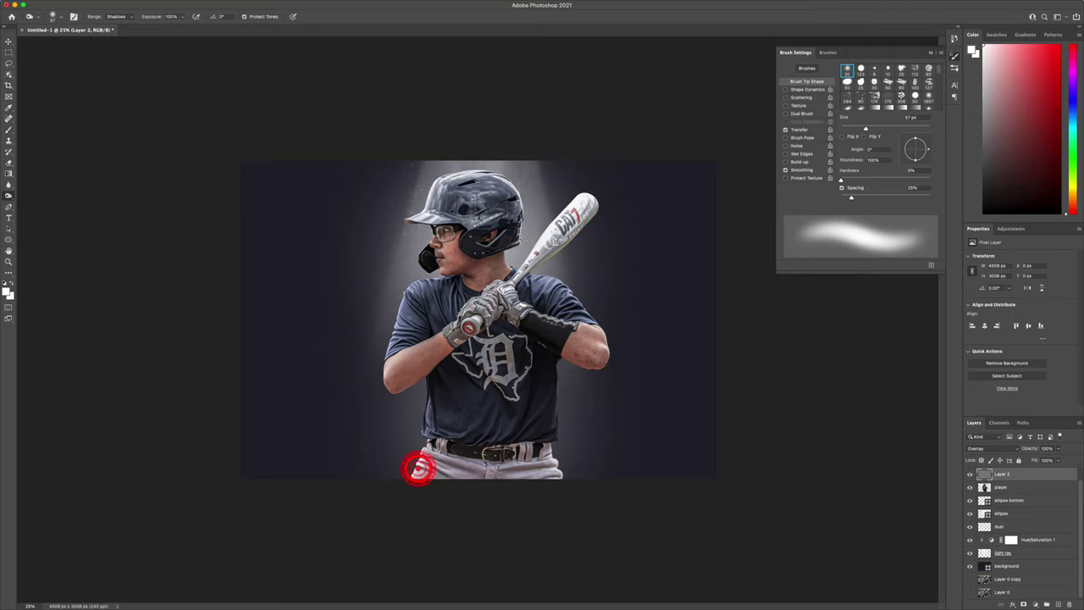
{"action": "left_click", "coordinate": [425, 456]}
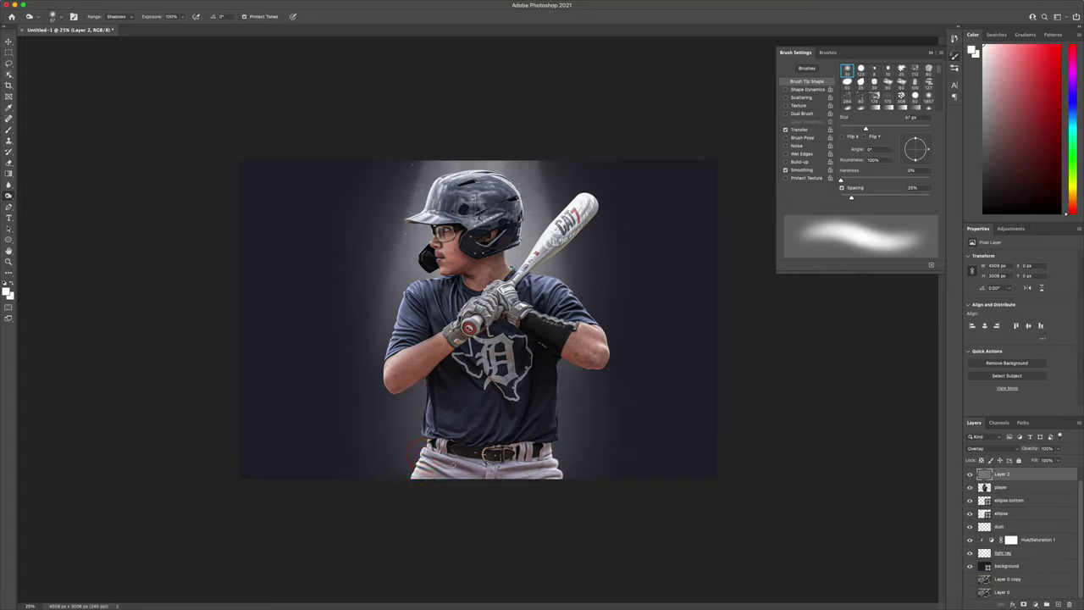
{"action": "left_click", "coordinate": [430, 460]}
{"action": "left_click", "coordinate": [551, 461]}
{"action": "left_click", "coordinate": [556, 473]}
{"action": "left_click", "coordinate": [551, 468]}
{"action": "left_click", "coordinate": [522, 446]}
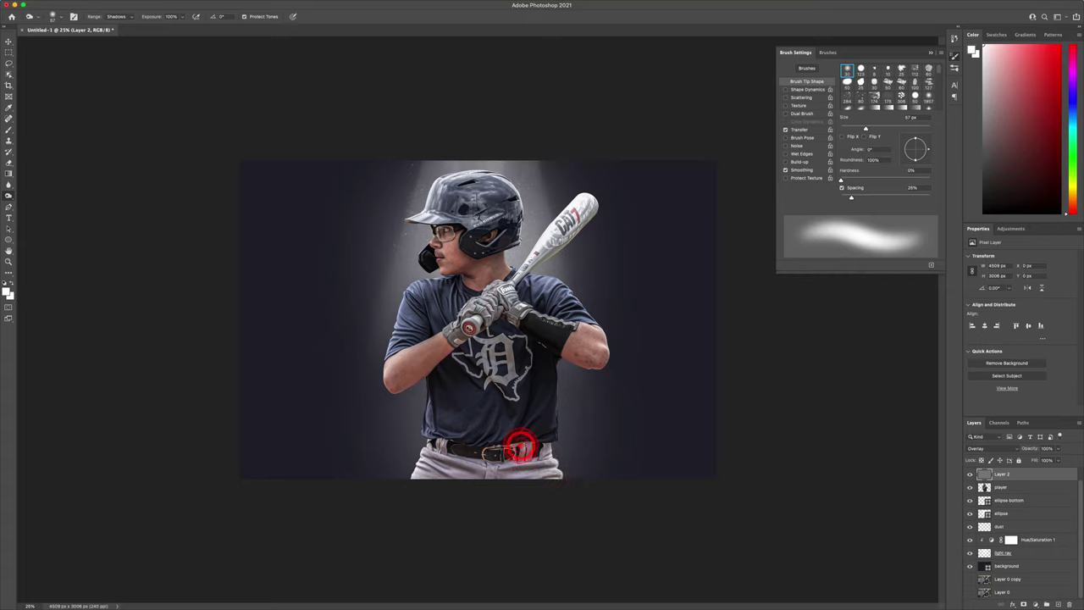
{"action": "left_click", "coordinate": [543, 447]}
{"action": "left_click", "coordinate": [442, 444]}
Burn the folds of the jersey from its lower hem up to the area around the chest logo
{"action": "left_click", "coordinate": [434, 432]}
{"action": "left_click", "coordinate": [499, 404]}
{"action": "left_click", "coordinate": [500, 409]}
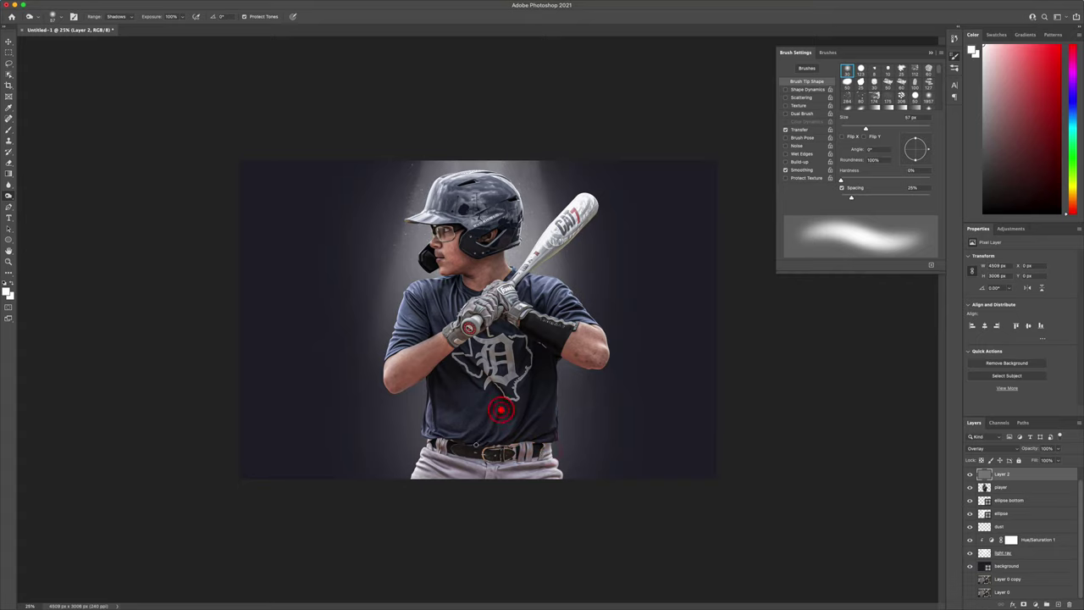
{"action": "left_click", "coordinate": [498, 428]}
{"action": "left_click", "coordinate": [527, 388]}
{"action": "left_click", "coordinate": [526, 437]}
{"action": "left_click", "coordinate": [454, 361]}
{"action": "left_click", "coordinate": [466, 353]}
Burn the shadow folds on the sleeve and shoulder on the left side of the image
{"action": "left_click", "coordinate": [402, 328]}
{"action": "left_click", "coordinate": [399, 337]}
{"action": "left_click", "coordinate": [396, 340]}
{"action": "left_click", "coordinate": [392, 340]}
{"action": "left_click", "coordinate": [402, 317]}
{"action": "left_click", "coordinate": [400, 327]}
{"action": "left_click", "coordinate": [403, 295]}
Burn the shadows along the collar, the sleeve on the right side of the image and the chest logo outline
{"action": "left_click", "coordinate": [454, 286]}
{"action": "left_click", "coordinate": [464, 287]}
{"action": "left_click", "coordinate": [525, 290]}
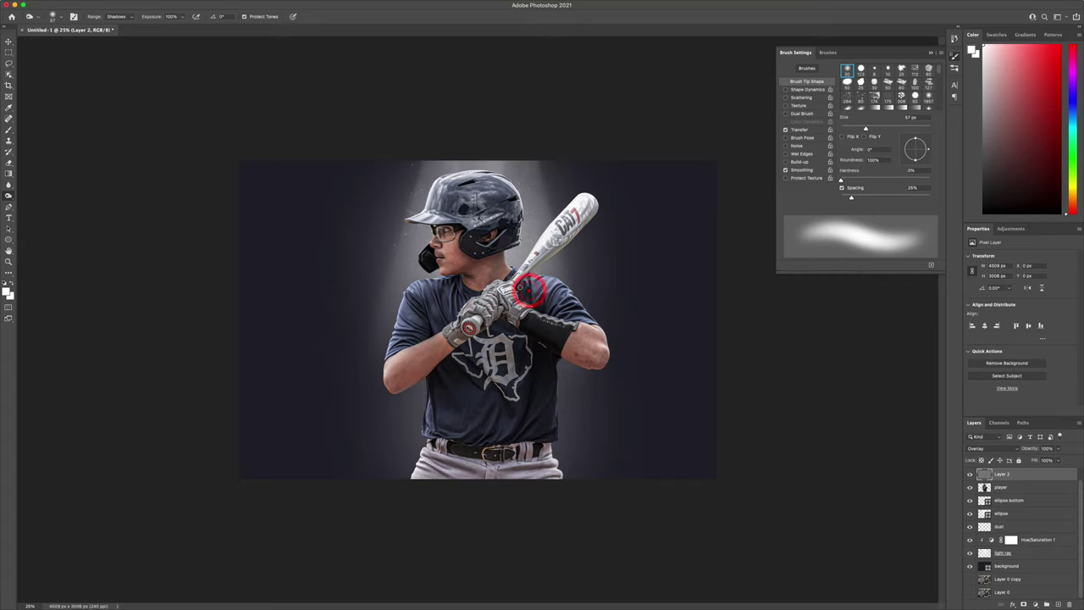
{"action": "left_click", "coordinate": [568, 302]}
{"action": "left_click_drag", "start_coordinate": [583, 318], "coordinate": [598, 326]}
{"action": "mouse_move", "coordinate": [464, 353]}
{"action": "left_mouse_down"}
{"action": "mouse_move", "coordinate": [505, 385]}
{"action": "mouse_move", "coordinate": [494, 382]}
{"action": "mouse_move", "coordinate": [502, 398]}
{"action": "left_mouse_up"}
{"action": "left_click", "coordinate": [459, 281]}
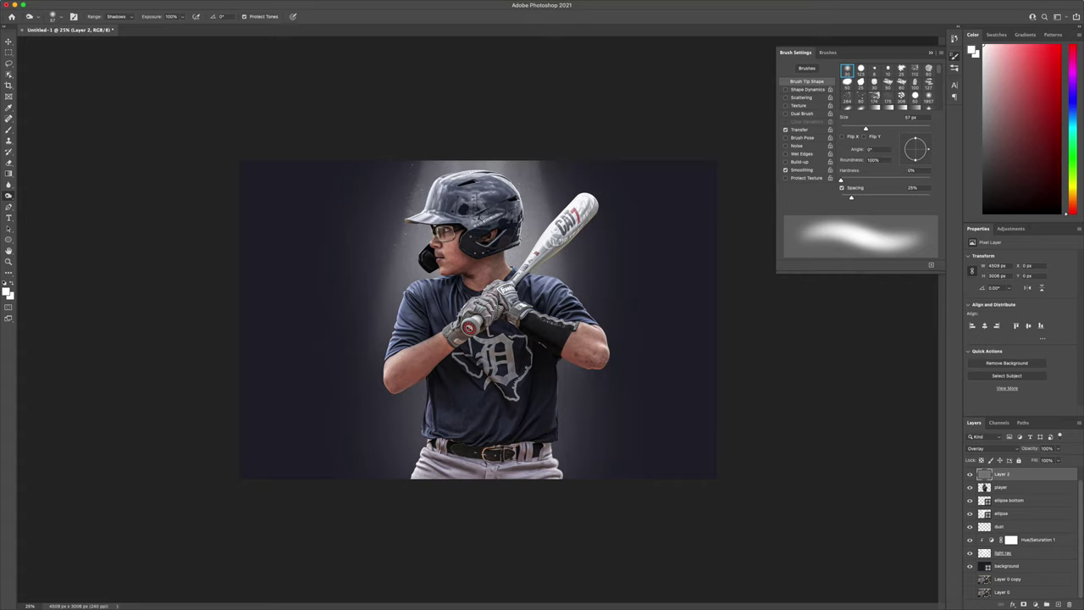
Burn the shadow areas of the batting gloves and the base of the bat handle
{"action": "left_click", "coordinate": [483, 301]}
{"action": "left_click", "coordinate": [482, 305]}
{"action": "left_click", "coordinate": [480, 322]}
{"action": "left_click", "coordinate": [489, 296]}
{"action": "left_click", "coordinate": [504, 307]}
{"action": "left_click", "coordinate": [496, 284]}
{"action": "left_click", "coordinate": [512, 269]}
Toggle the gray Overlay layer's visibility to compare the player before and after burning
{"action": "left_click", "coordinate": [971, 475]}
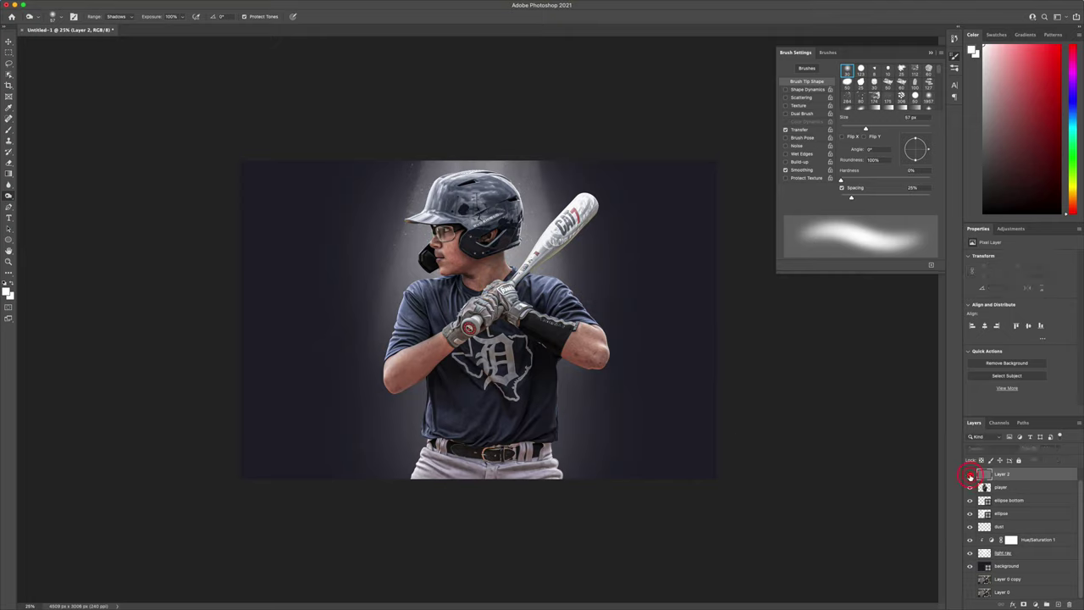
{"action": "left_click", "coordinate": [971, 475]}
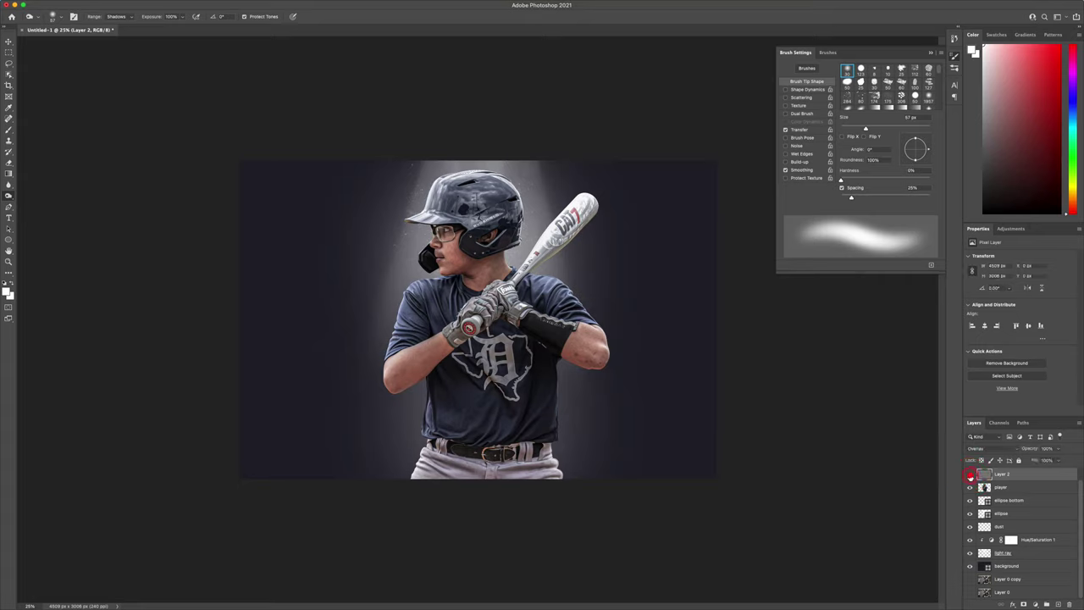
{"action": "left_click", "coordinate": [970, 475]}
{"action": "left_click", "coordinate": [971, 475]}
{"action": "left_click", "coordinate": [971, 475]}
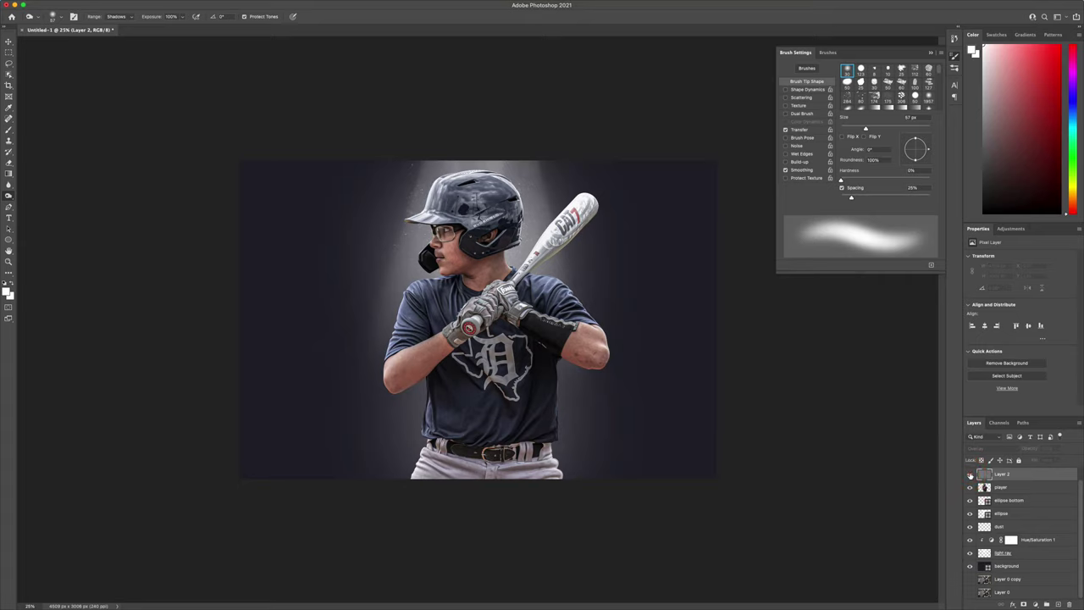
{"action": "left_click", "coordinate": [971, 476]}
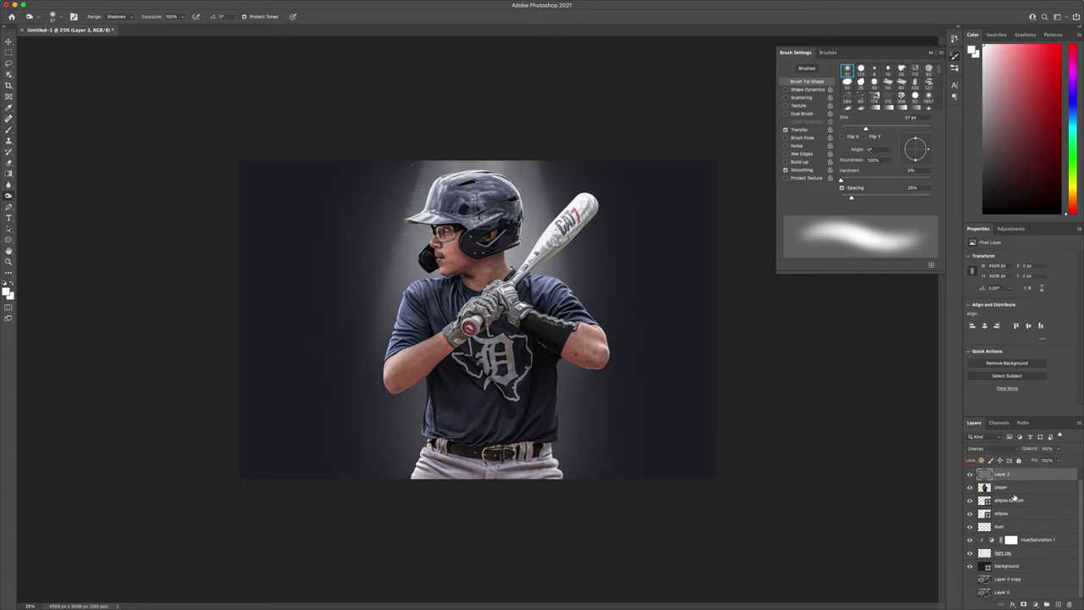
Add a white Solid Color fill layer above the gray Overlay layer
{"action": "left_click", "coordinate": [1035, 605]}
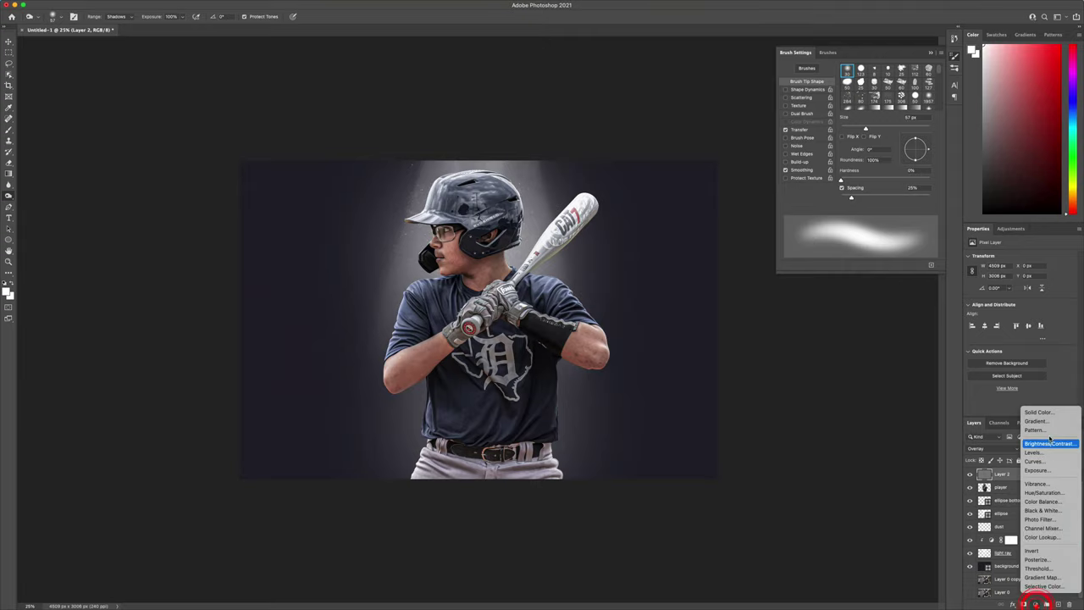
{"action": "left_click", "coordinate": [1050, 445]}
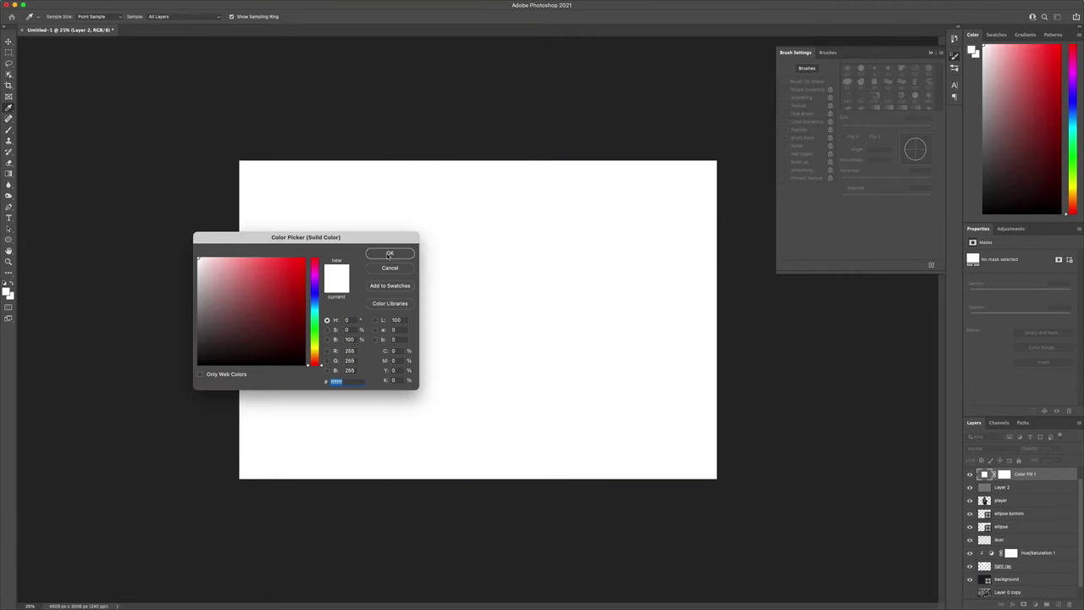
{"action": "left_click", "coordinate": [389, 255]}
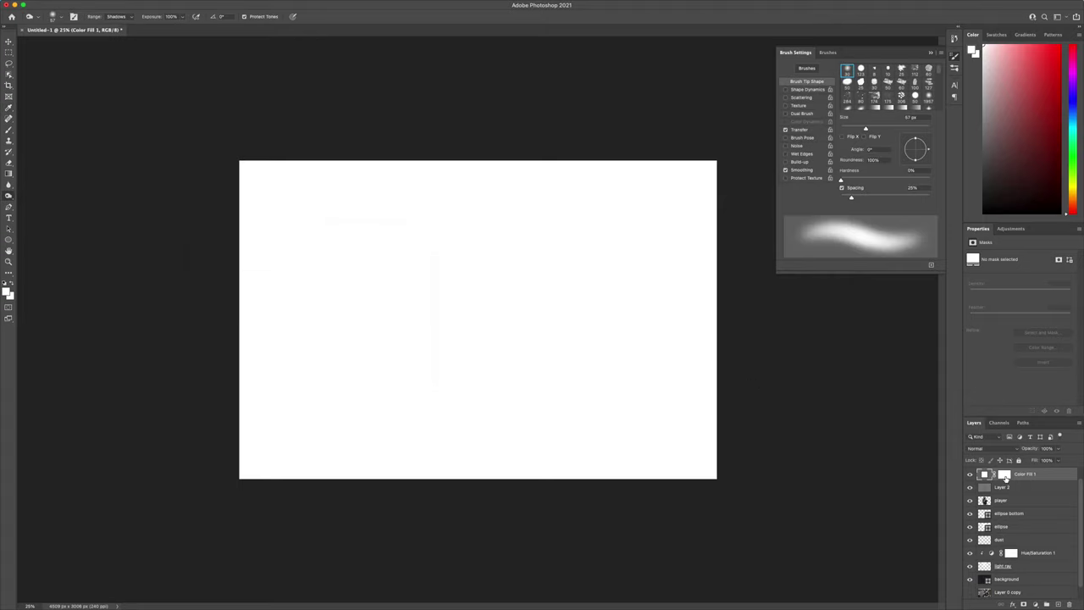
Invert the white fill layer's mask to black and rename the layer "rim lighting"
{"action": "left_click", "coordinate": [1005, 475]}
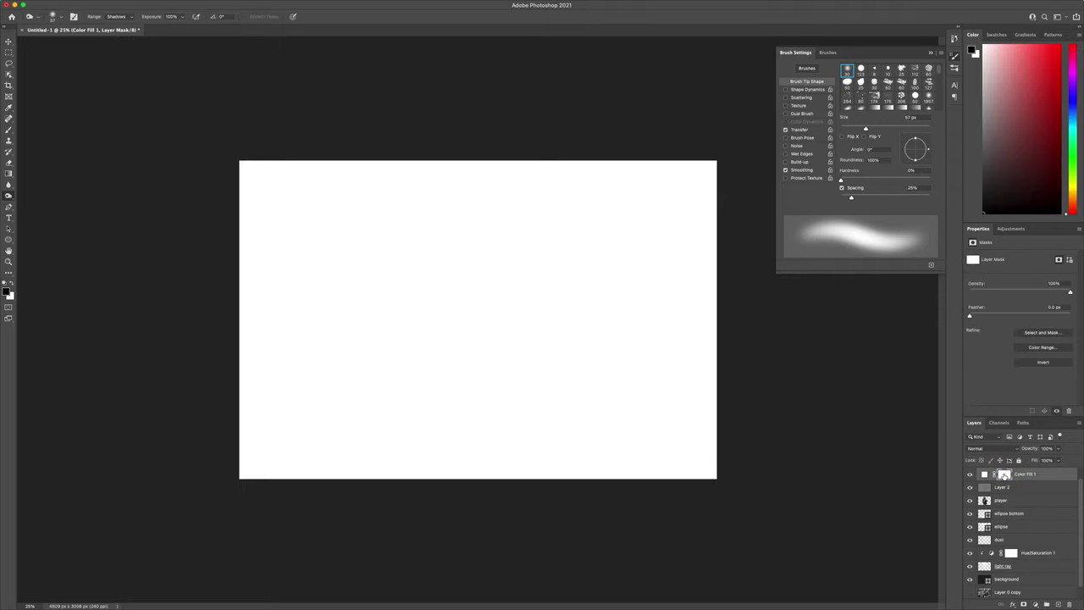
{"action": "key", "text": "super+i"}
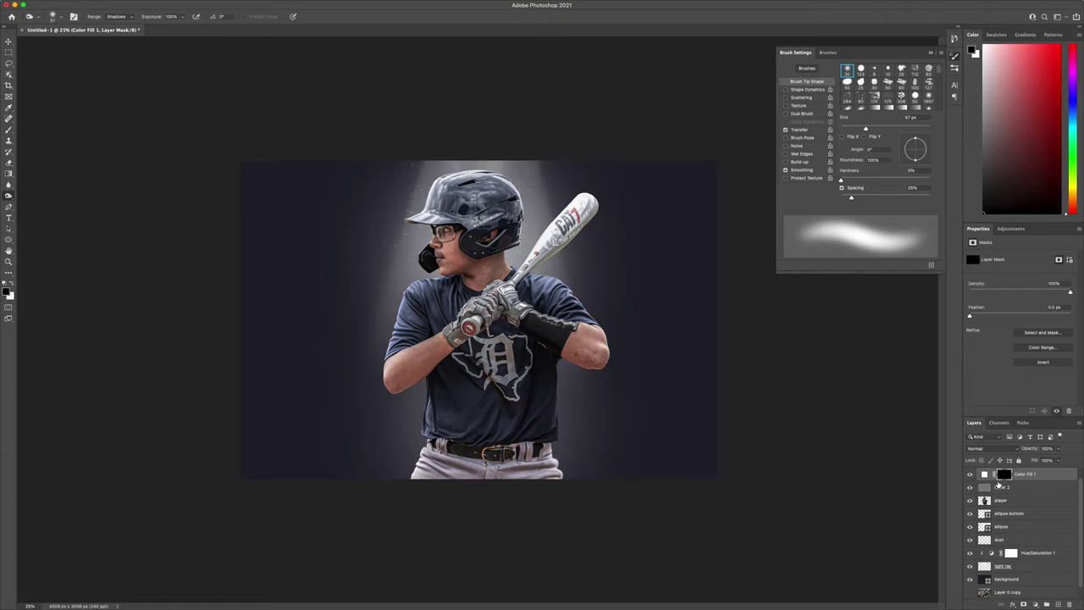
{"action": "double_click", "coordinate": [1024, 473]}
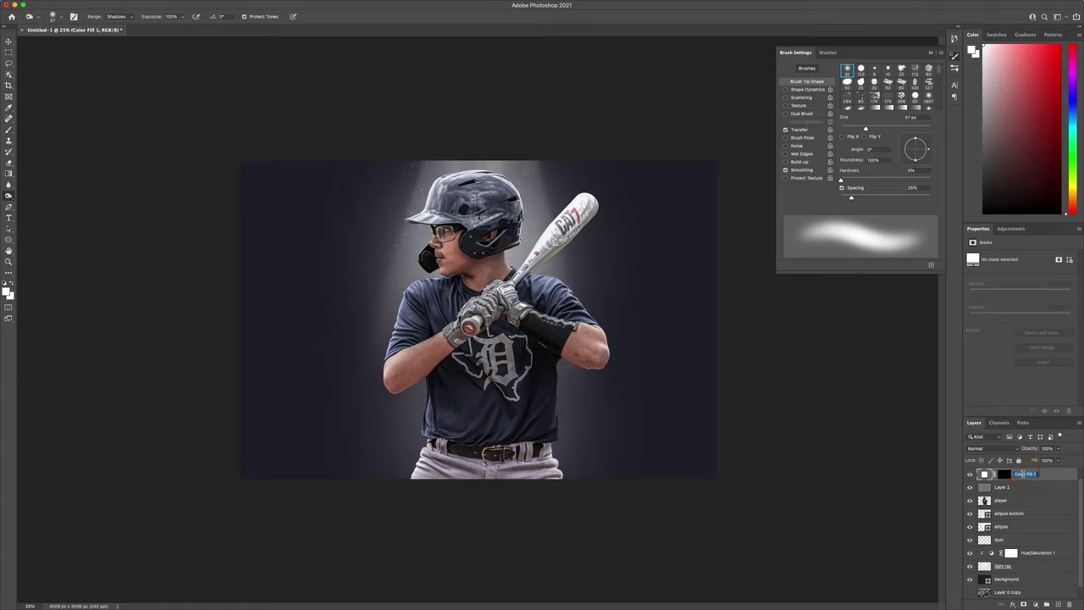
{"action": "type", "text": "hi"}
{"action": "type", "text": "ing"}
{"action": "key", "text": "Return"}
Choose the Soft Round brush from General Brushes for painting on the rim lighting layer's mask
{"action": "left_click", "coordinate": [8, 130]}
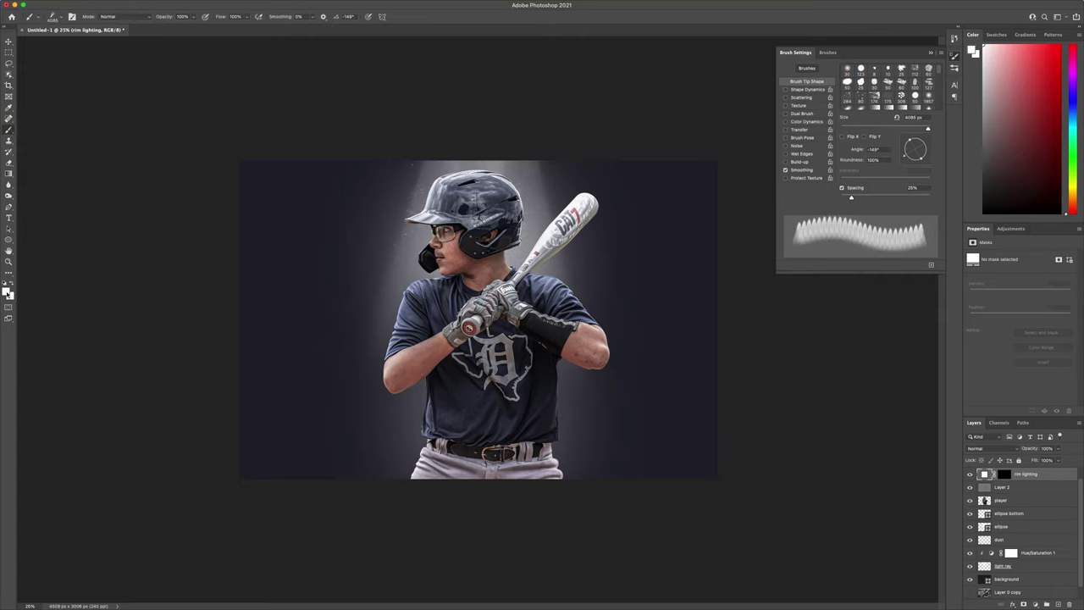
{"action": "left_click", "coordinate": [1004, 475]}
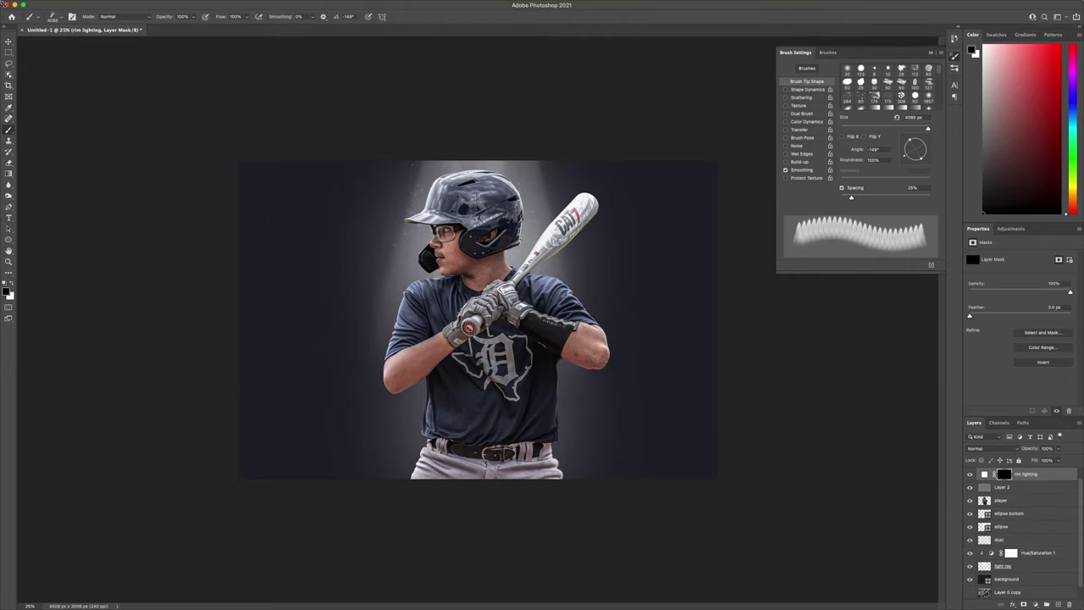
{"action": "left_click", "coordinate": [55, 16]}
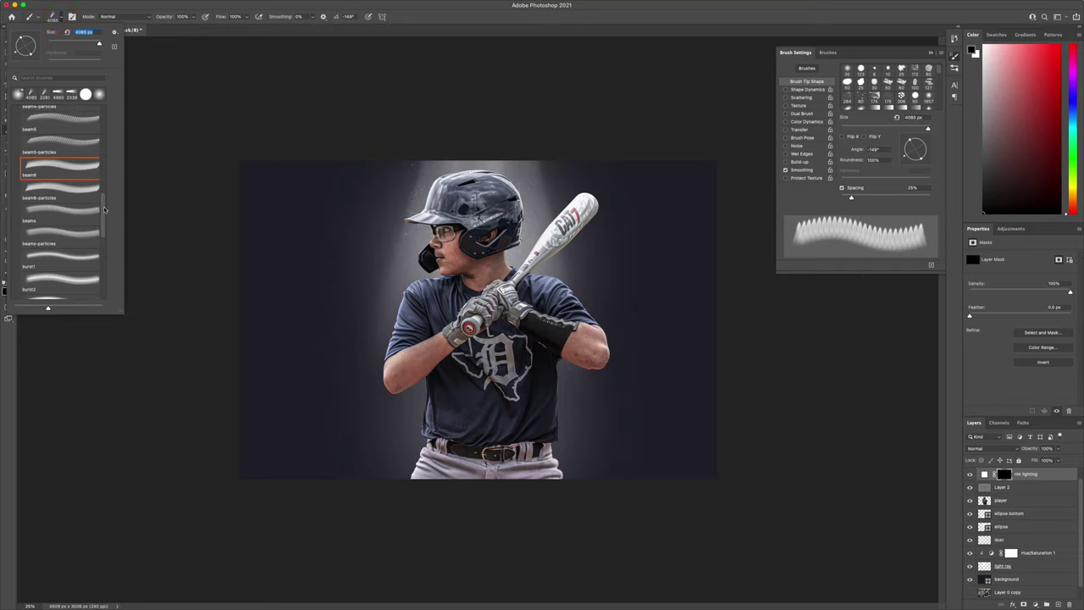
{"action": "left_click_drag", "start_coordinate": [104, 209], "coordinate": [106, 115]}
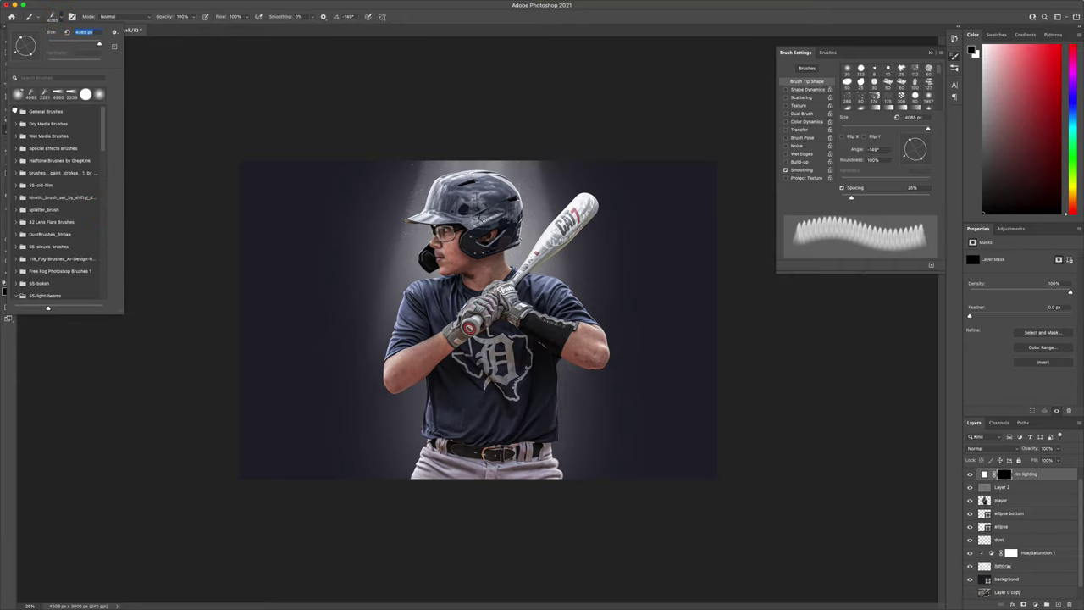
{"action": "left_click", "coordinate": [15, 111]}
{"action": "left_click", "coordinate": [53, 128]}
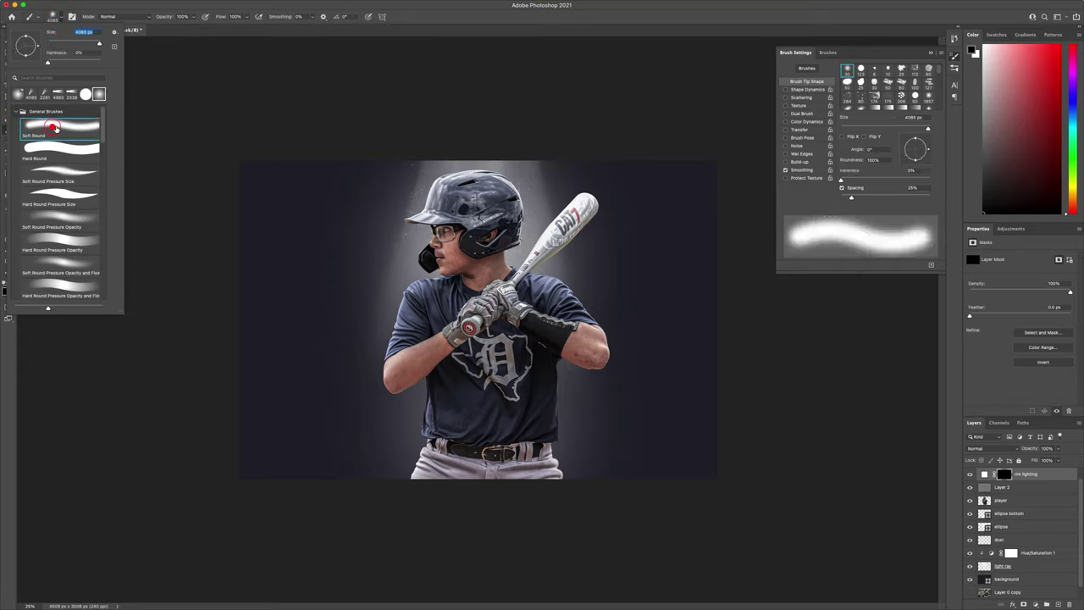
{"action": "left_click", "coordinate": [430, 13]}
Paint a white stroke with a 203 px brush on the mask along the outer edge of the sleeve below the faceguard
{"action": "left_click_drag", "start_coordinate": [439, 219], "coordinate": [300, 230]}
{"action": "mouse_move", "coordinate": [416, 251]}
{"action": "left_mouse_down"}
{"action": "mouse_move", "coordinate": [361, 255]}
{"action": "mouse_move", "coordinate": [399, 273]}
{"action": "mouse_move", "coordinate": [399, 295]}
{"action": "left_mouse_up"}
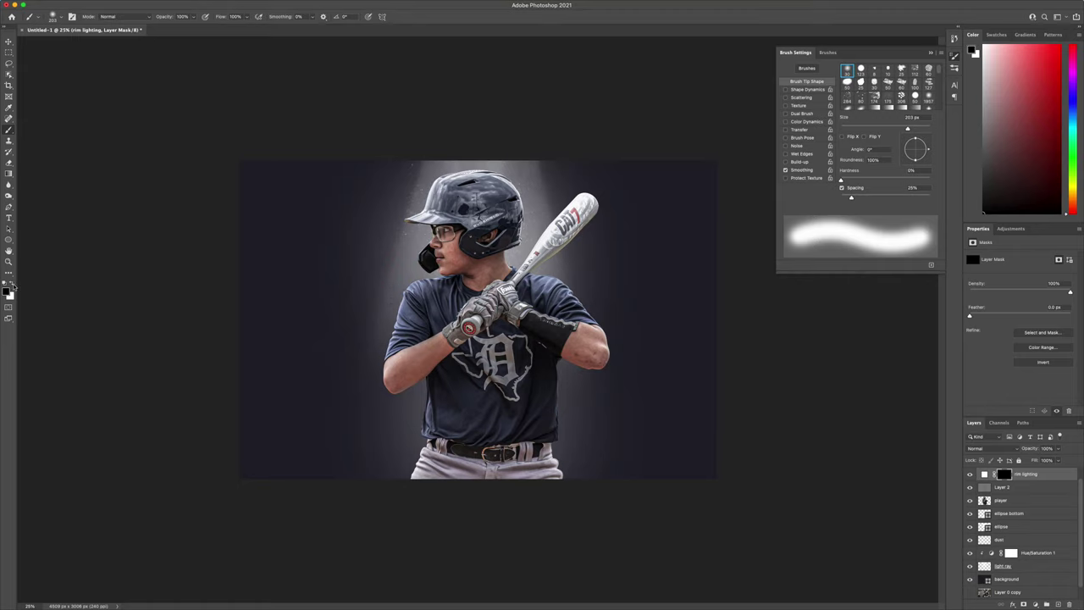
{"action": "left_click", "coordinate": [12, 287]}
{"action": "left_click_drag", "start_coordinate": [402, 286], "coordinate": [380, 358]}
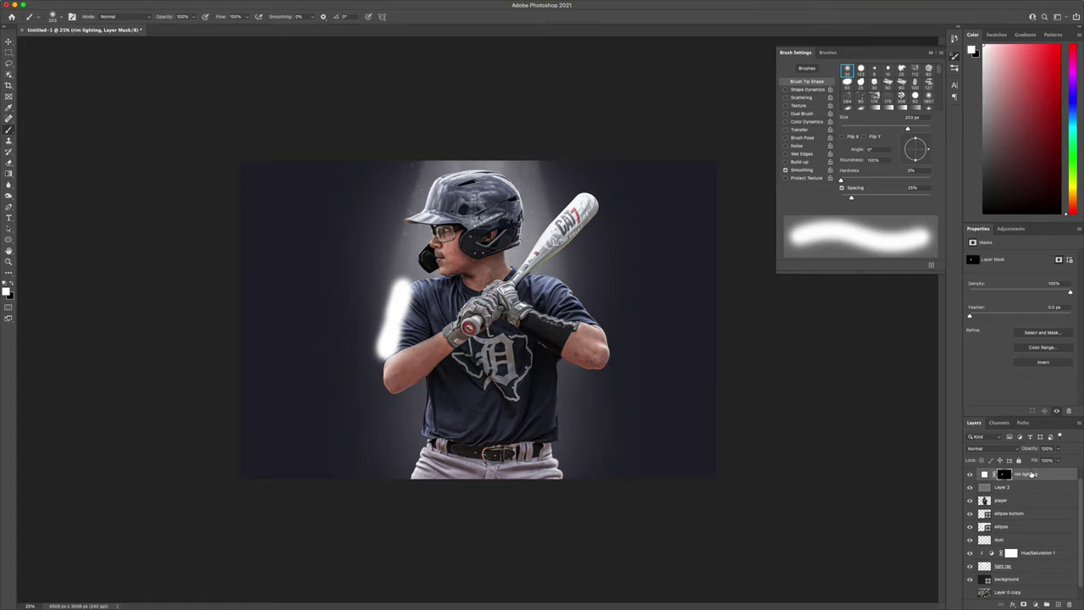
Move the rim lighting layer directly above the player layer, clipped to it and blended in Overlay mode
{"action": "left_click_drag", "start_coordinate": [1031, 474], "coordinate": [1026, 490]}
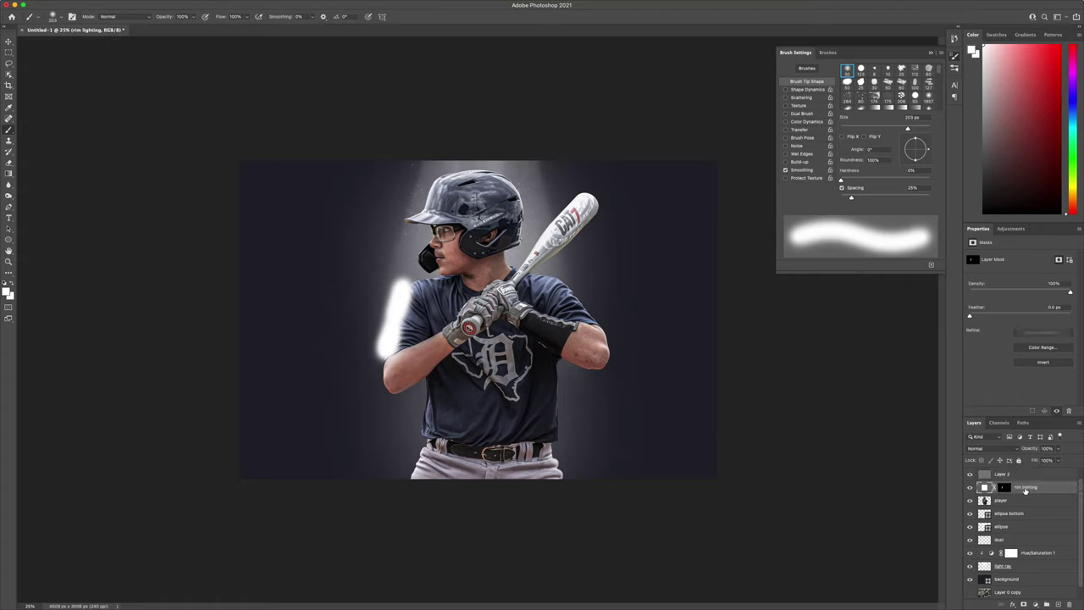
{"action": "right_click", "coordinate": [1024, 490]}
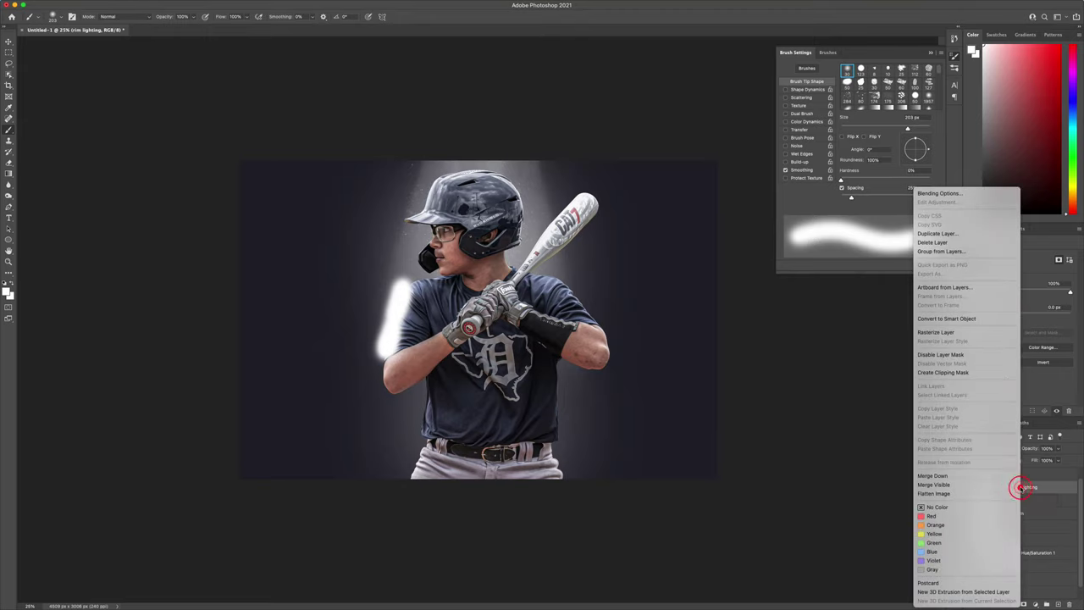
{"action": "left_click", "coordinate": [964, 372]}
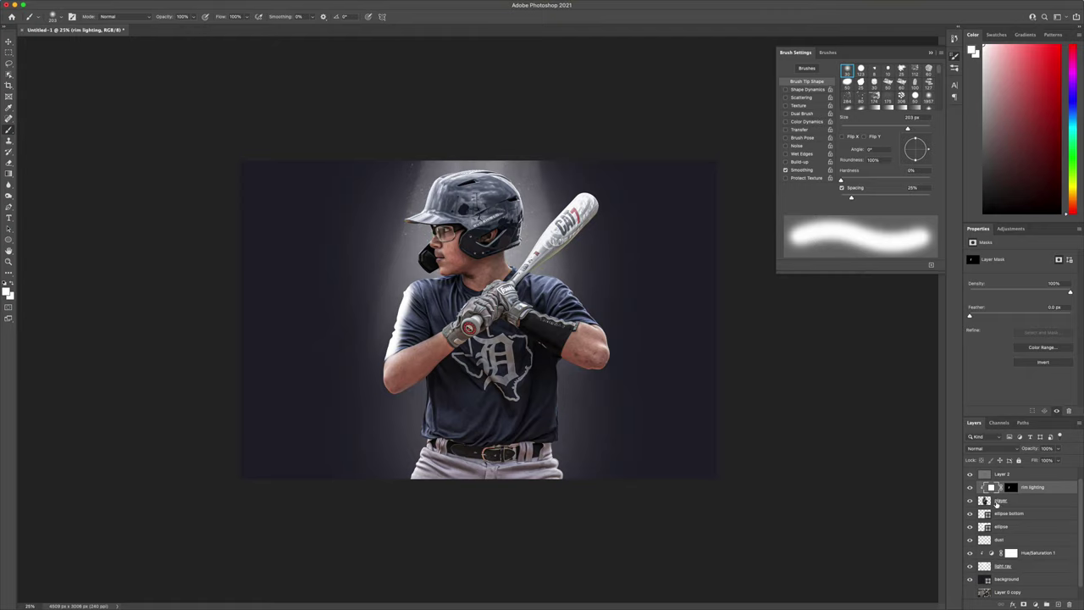
{"action": "left_click", "coordinate": [1005, 450]}
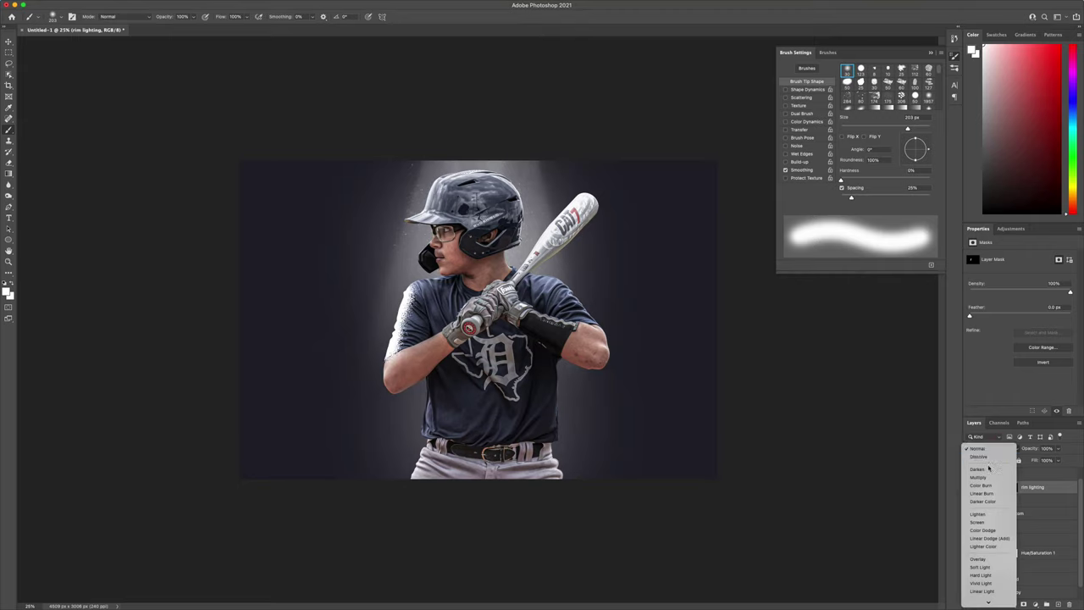
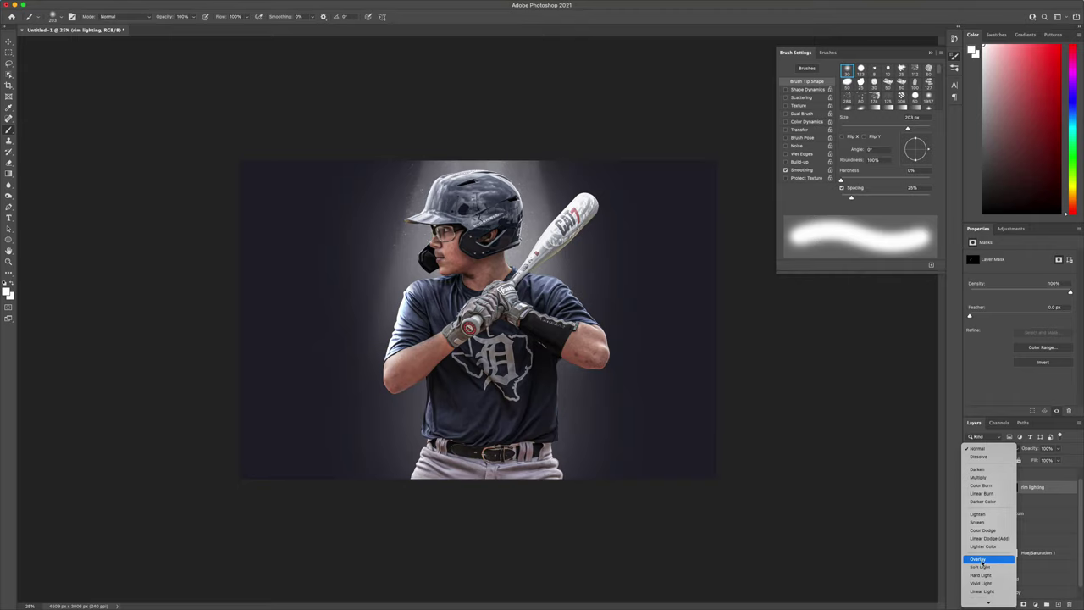
{"action": "left_click", "coordinate": [978, 560]}
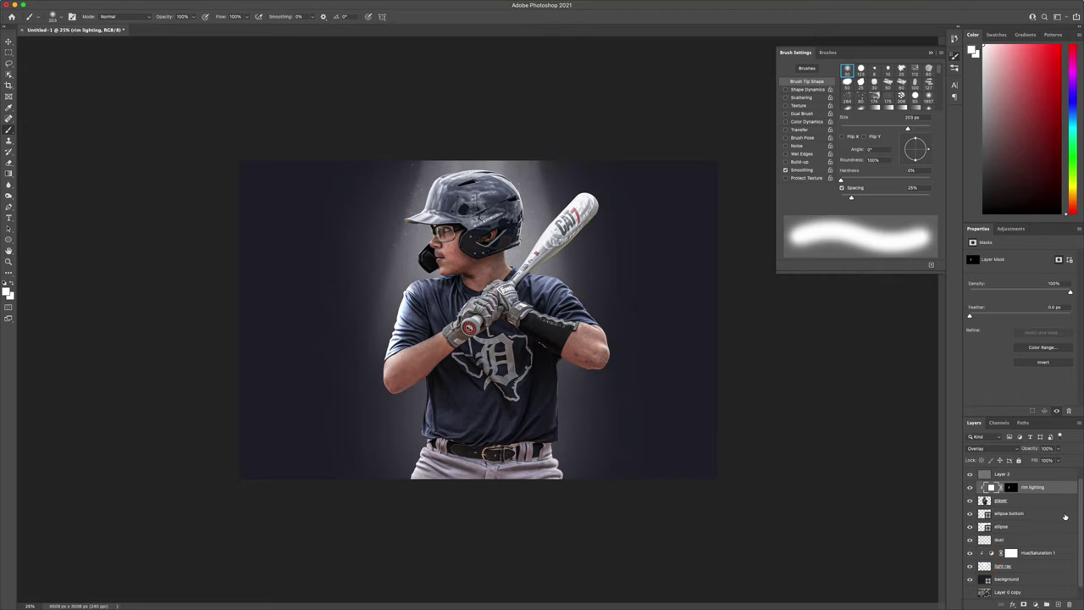
Paint white on the rim lighting mask along the front elbow, back shoulder, helmet edge and faceguard, reducing the brush to 141 px
{"action": "left_click", "coordinate": [1009, 488]}
{"action": "left_click", "coordinate": [385, 351]}
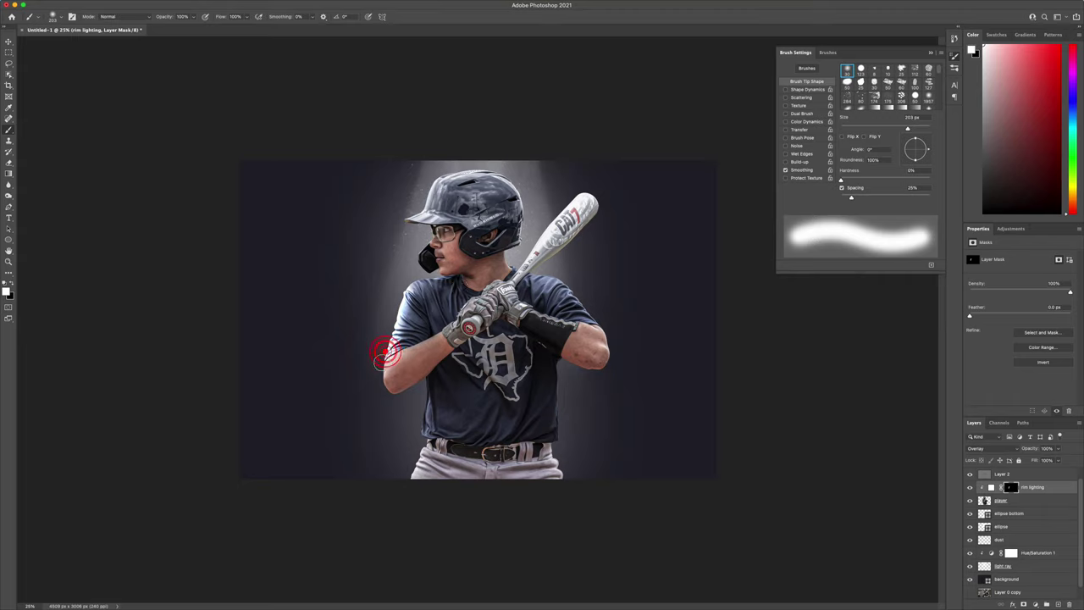
{"action": "left_click_drag", "start_coordinate": [385, 351], "coordinate": [387, 395]}
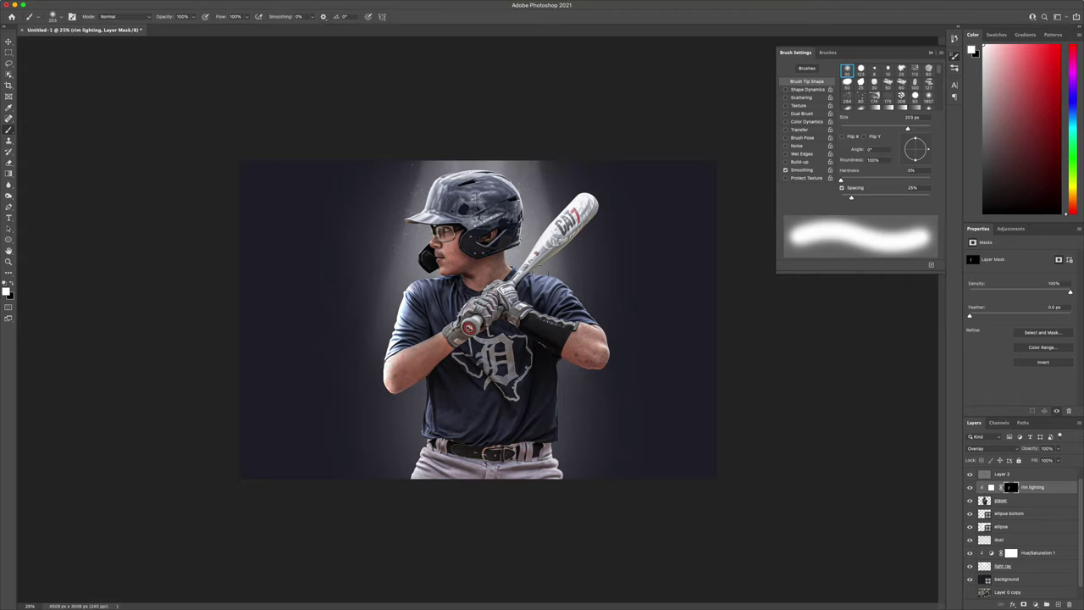
{"action": "left_click_drag", "start_coordinate": [549, 276], "coordinate": [588, 317]}
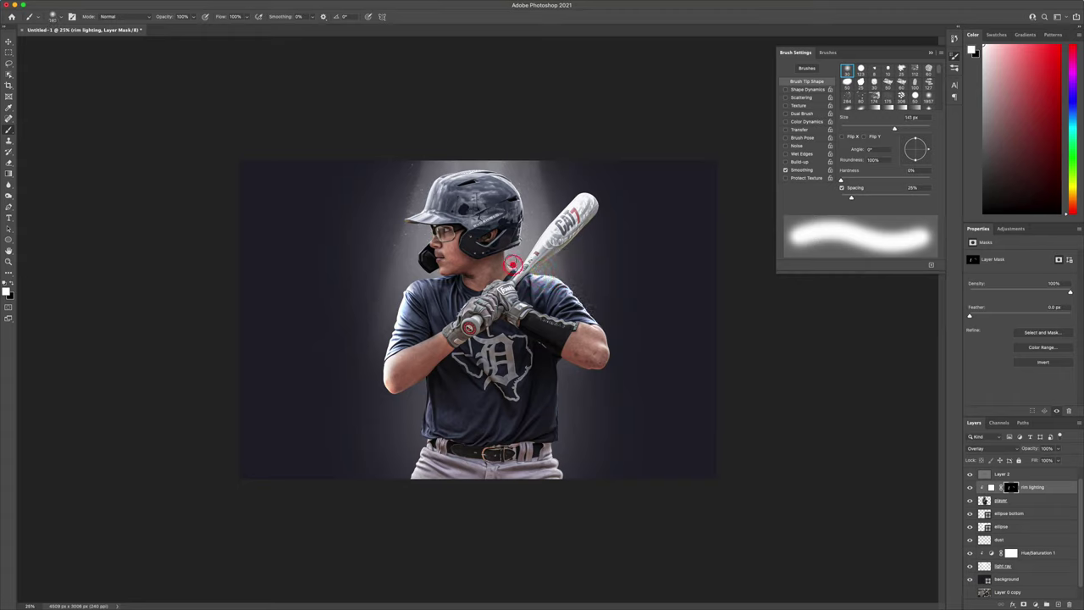
{"action": "mouse_move", "coordinate": [518, 249]}
{"action": "left_mouse_down"}
{"action": "mouse_move", "coordinate": [524, 208]}
{"action": "mouse_move", "coordinate": [503, 176]}
{"action": "mouse_move", "coordinate": [449, 173]}
{"action": "mouse_move", "coordinate": [428, 196]}
{"action": "left_mouse_up"}
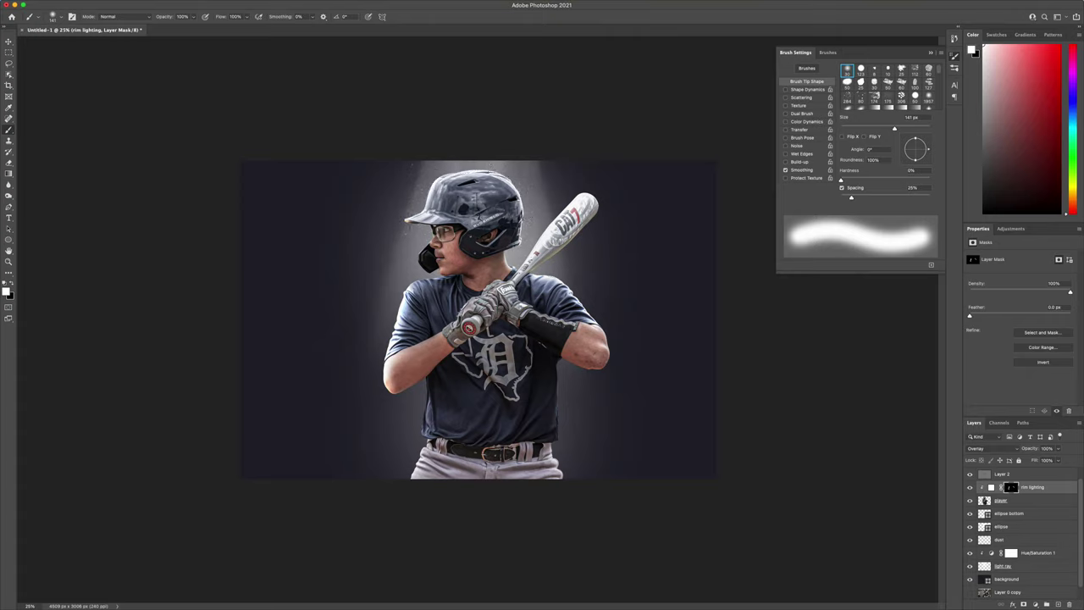
{"action": "left_click_drag", "start_coordinate": [431, 228], "coordinate": [419, 259]}
Paint rim light on the mask along both sides of the torso and the undersides of both elbows
{"action": "left_click_drag", "start_coordinate": [429, 381], "coordinate": [421, 431]}
{"action": "left_click_drag", "start_coordinate": [560, 363], "coordinate": [556, 438]}
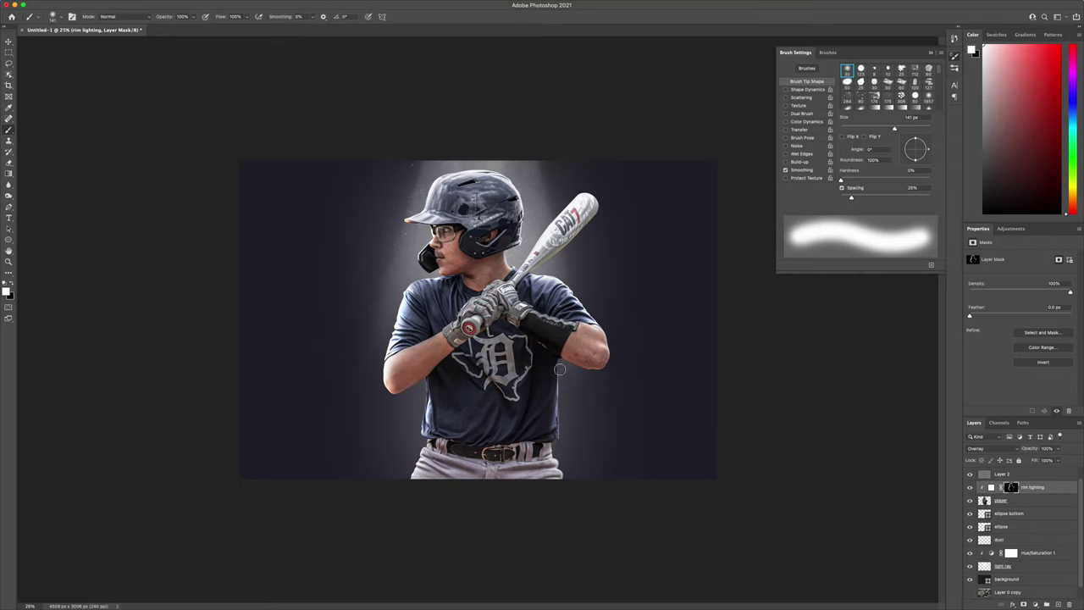
{"action": "left_click_drag", "start_coordinate": [558, 370], "coordinate": [555, 399]}
{"action": "left_click_drag", "start_coordinate": [562, 363], "coordinate": [600, 375]}
{"action": "left_click", "coordinate": [382, 389]}
Lower the rim lighting layer's opacity to 58% and dab extra rim light on the helmet's faceguard
{"action": "left_click_drag", "start_coordinate": [1030, 449], "coordinate": [1035, 449]}
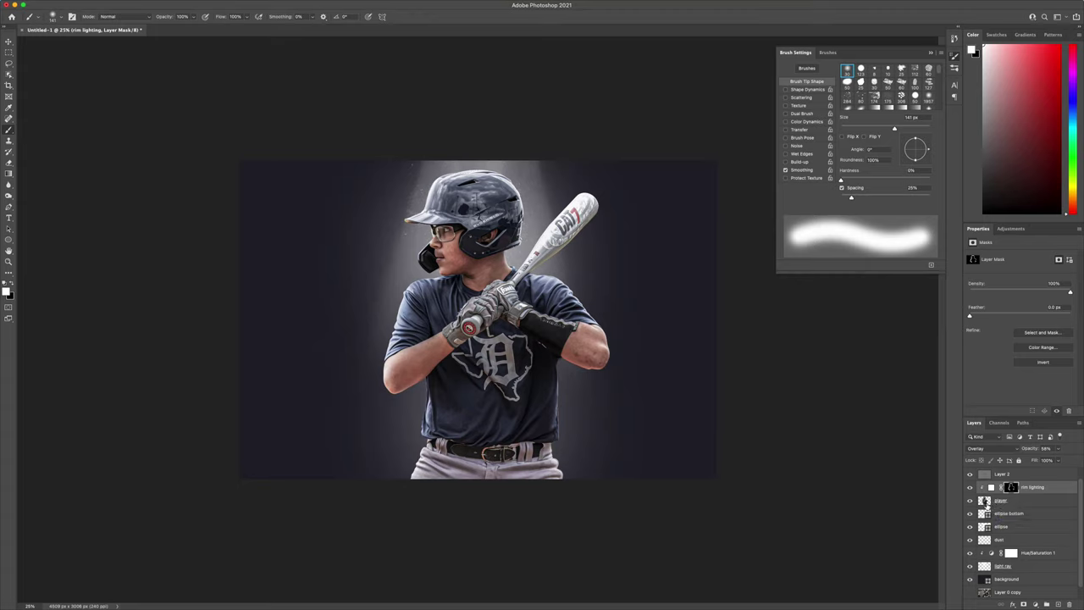
{"action": "scroll", "coordinate": [1013, 598], "scroll_direction": "down", "scroll_amount": 1}
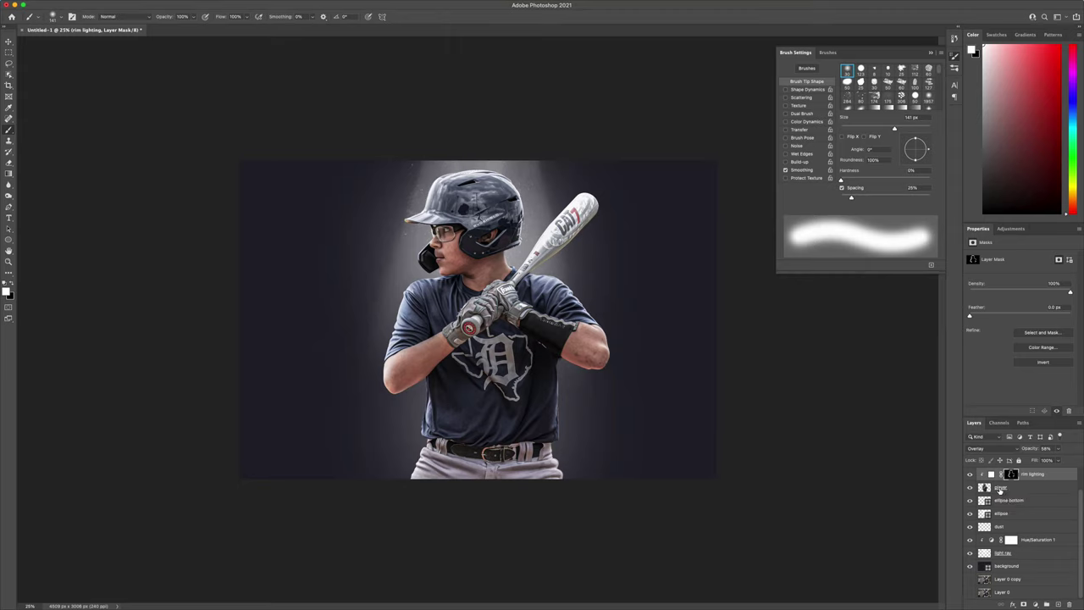
{"action": "scroll", "coordinate": [1000, 491], "scroll_direction": "up", "scroll_amount": 2}
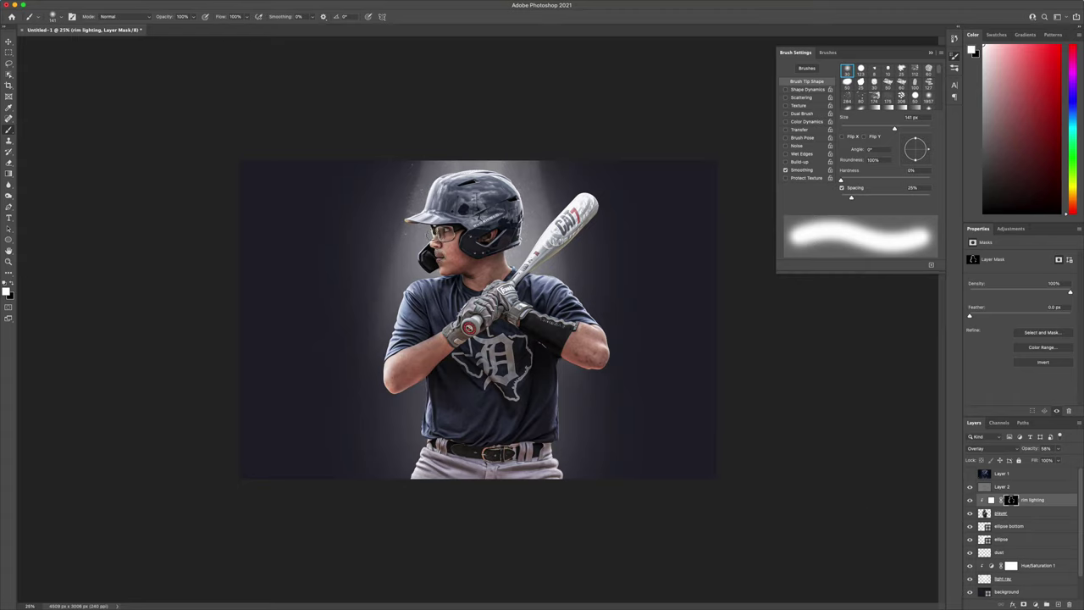
{"action": "left_click", "coordinate": [427, 243]}
{"action": "left_click", "coordinate": [429, 255]}
Add a Color Lookup adjustment layer above rim lighting using the Moonlight.3DL 3D LUT
{"action": "left_click", "coordinate": [1036, 604]}
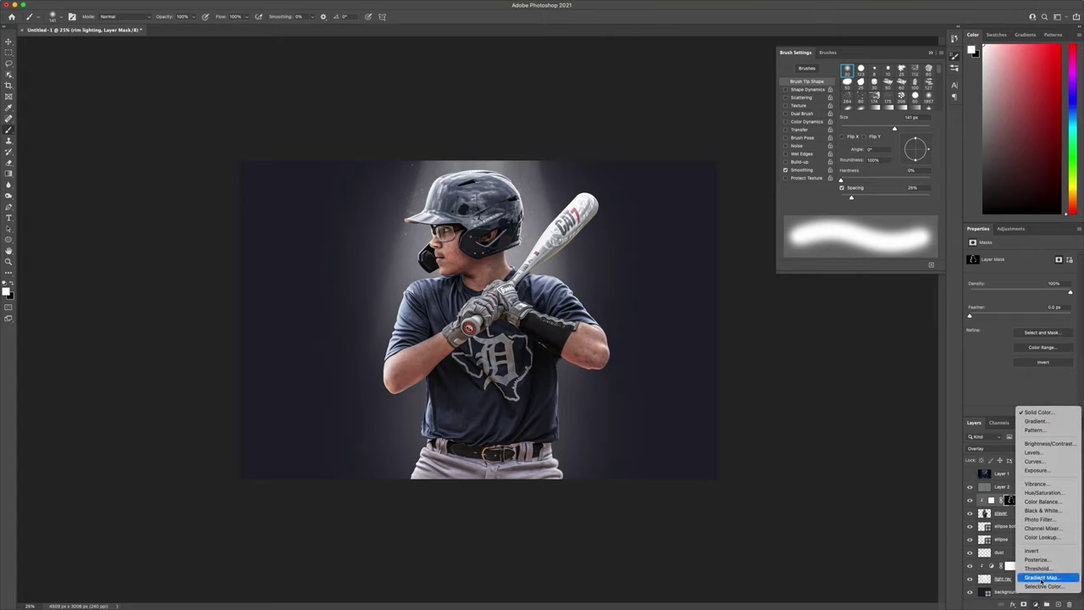
{"action": "left_click", "coordinate": [1043, 538]}
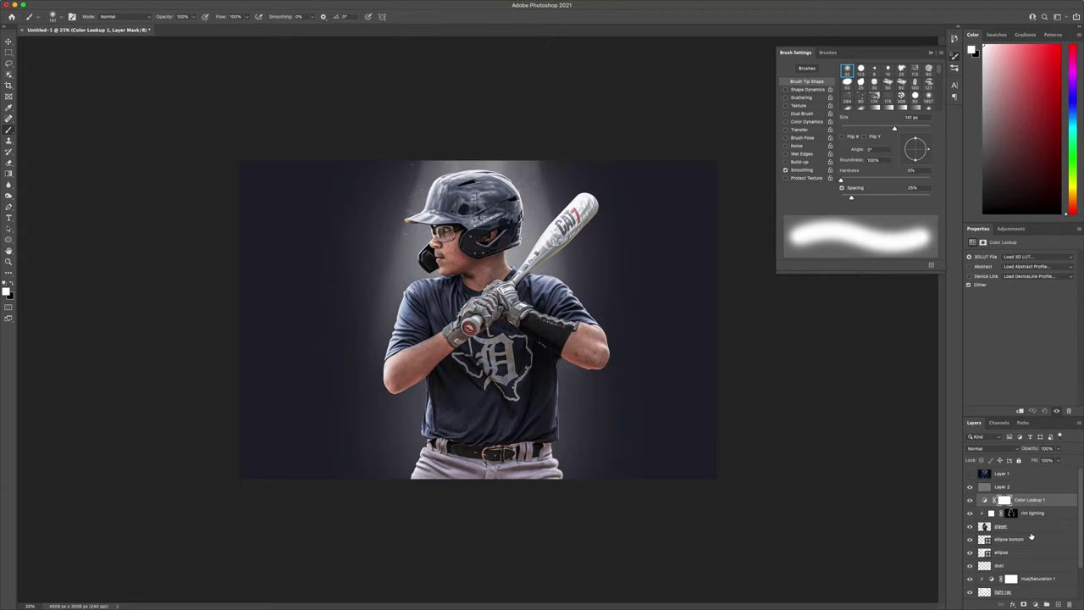
{"action": "left_click", "coordinate": [1005, 499]}
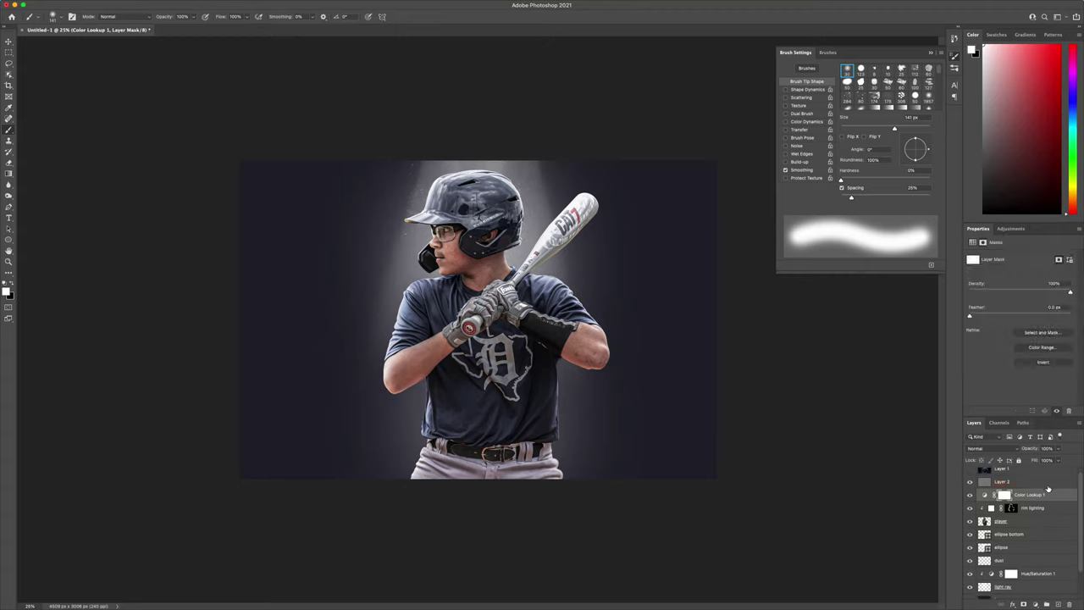
{"action": "left_click", "coordinate": [986, 495]}
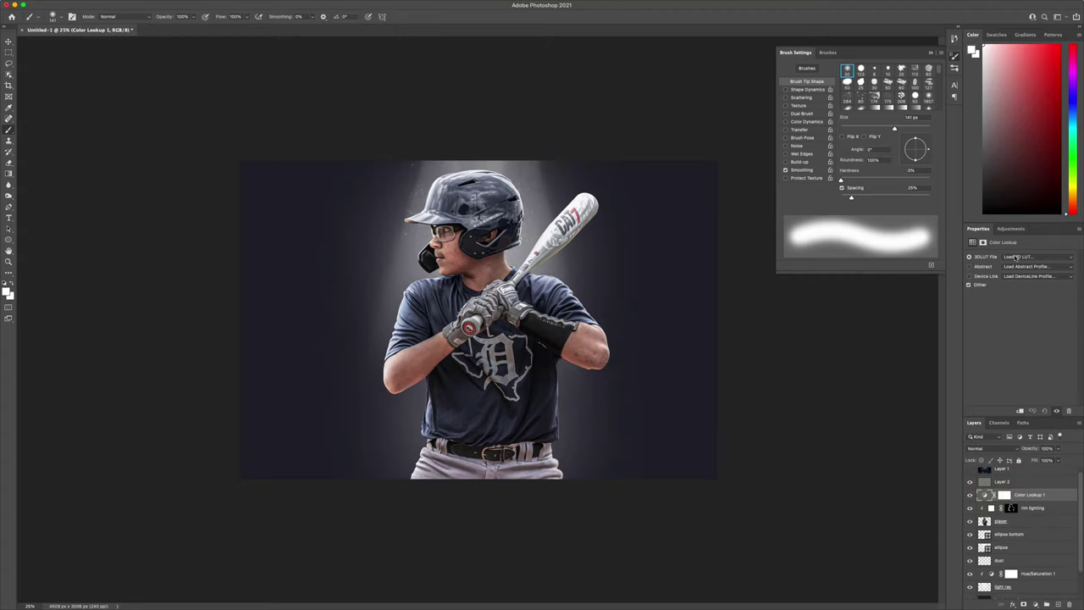
{"action": "left_click", "coordinate": [1064, 257]}
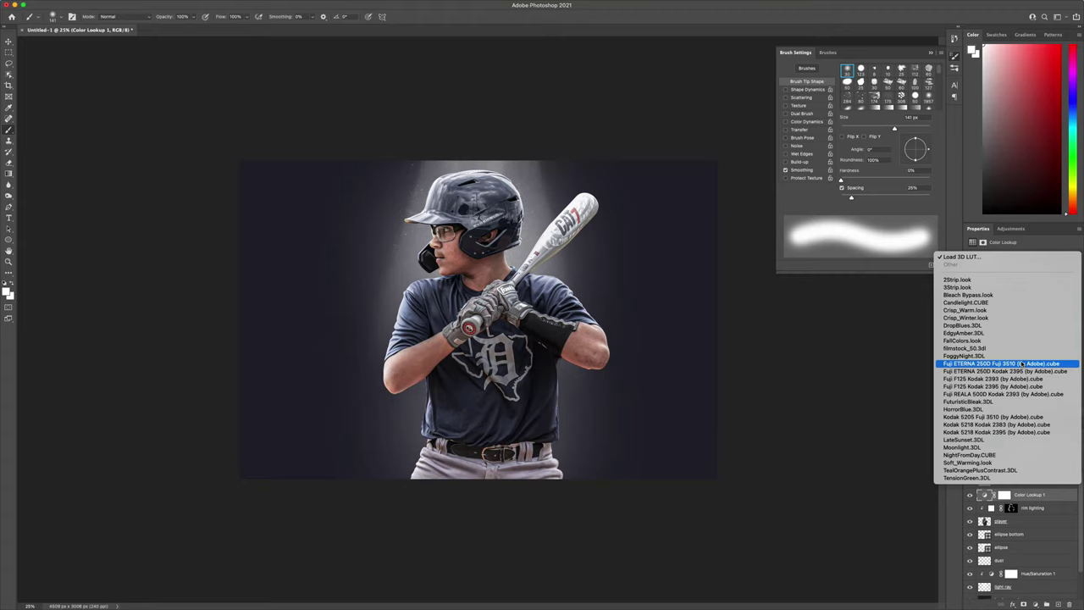
{"action": "left_click", "coordinate": [980, 447]}
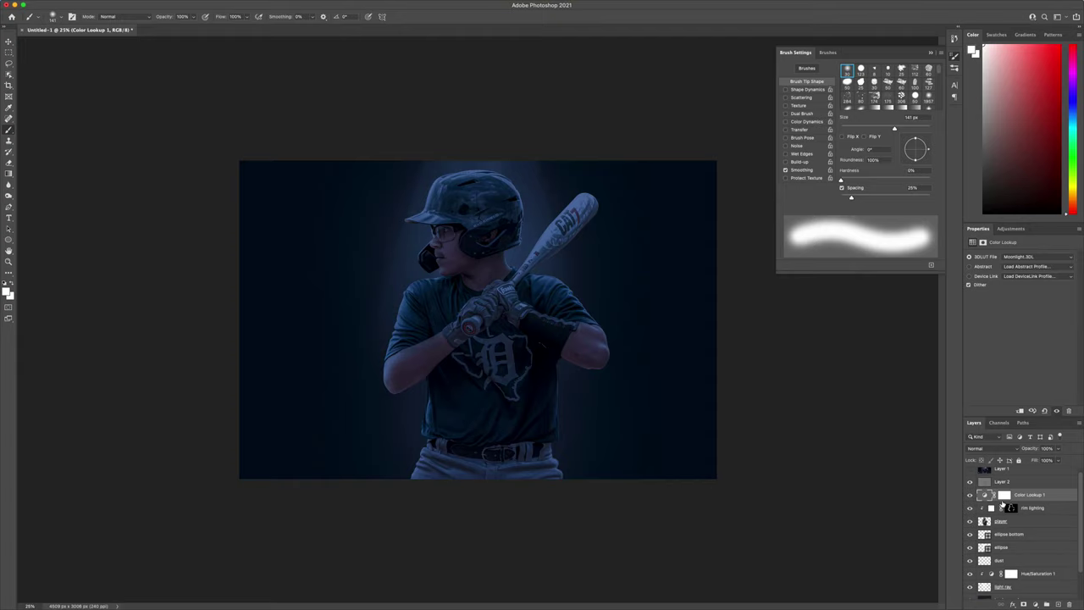
Paint black on the Color Lookup mask over the player with a 1745 px soft brush at reduced opacity
{"action": "left_click", "coordinate": [1004, 495]}
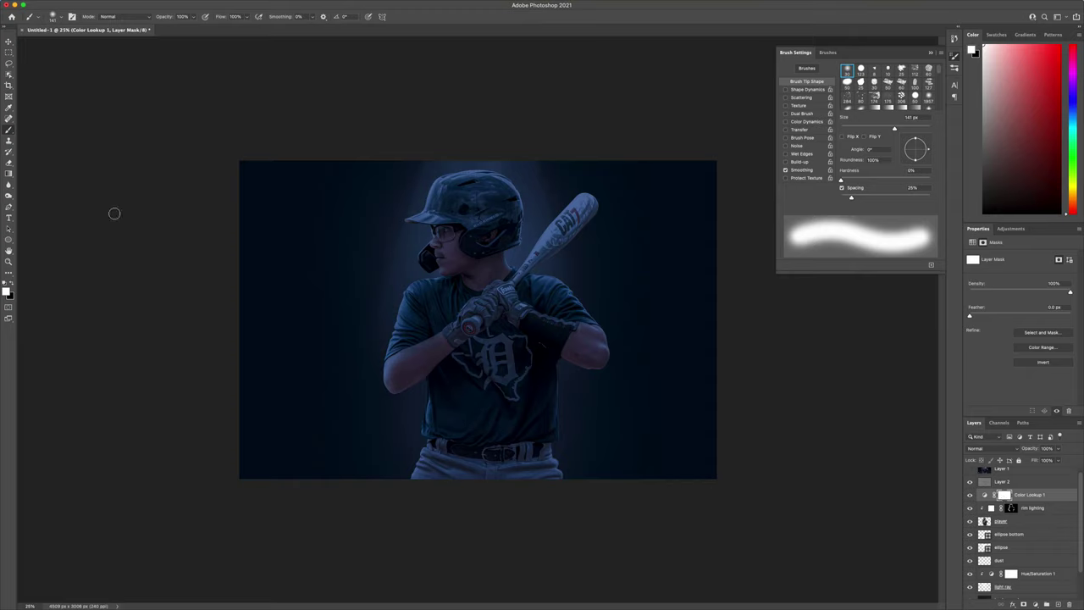
{"action": "left_click", "coordinate": [12, 285]}
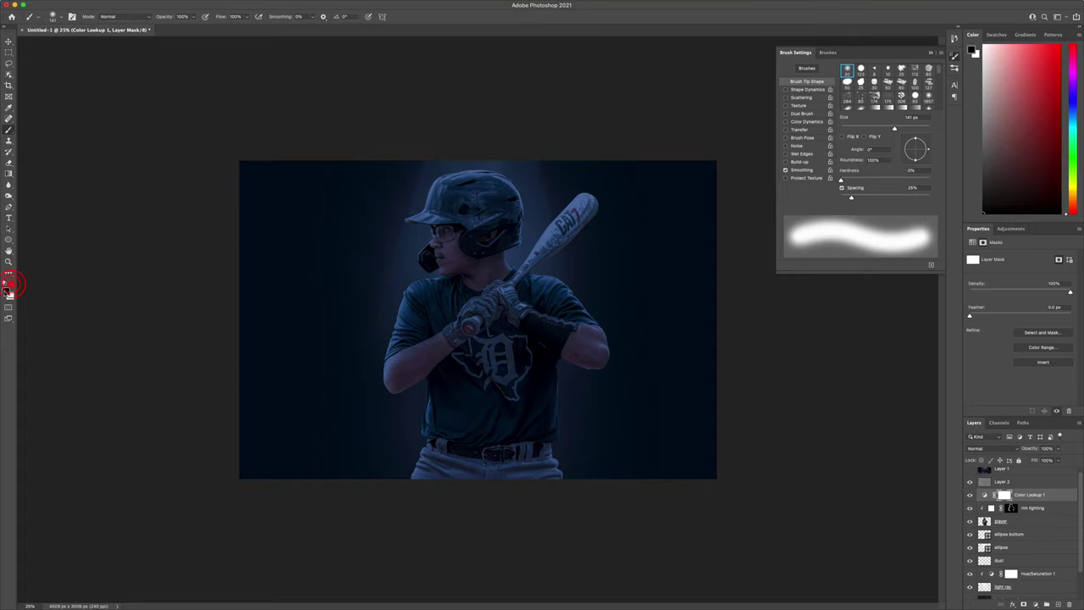
{"action": "left_click", "coordinate": [9, 132]}
{"action": "mouse_move", "coordinate": [447, 299]}
{"action": "left_mouse_down"}
{"action": "mouse_move", "coordinate": [551, 302]}
{"action": "mouse_move", "coordinate": [540, 508]}
{"action": "mouse_move", "coordinate": [525, 241]}
{"action": "mouse_move", "coordinate": [510, 227]}
{"action": "left_mouse_up"}
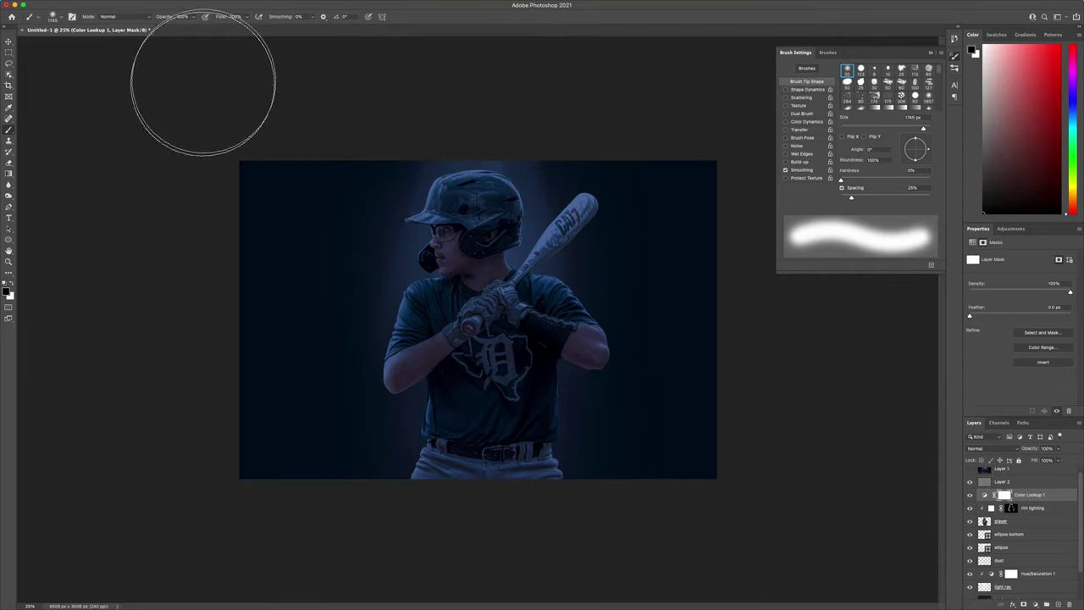
{"action": "left_click_drag", "start_coordinate": [169, 18], "coordinate": [127, 20]}
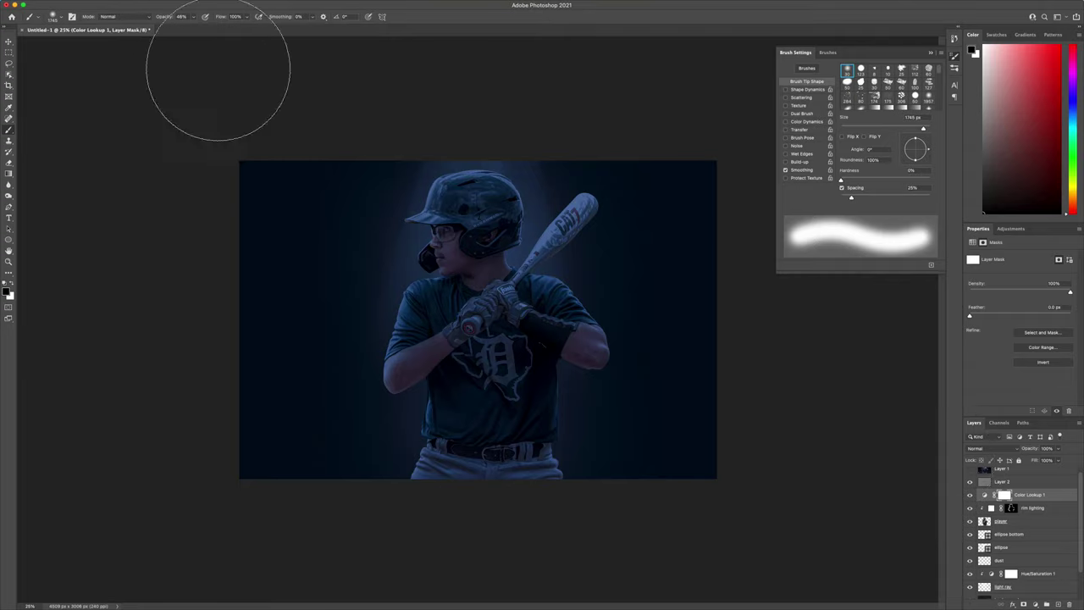
{"action": "mouse_move", "coordinate": [497, 144]}
{"action": "left_mouse_down"}
{"action": "mouse_move", "coordinate": [426, 158]}
{"action": "mouse_move", "coordinate": [512, 178]}
{"action": "mouse_move", "coordinate": [482, 216]}
{"action": "mouse_move", "coordinate": [521, 240]}
{"action": "mouse_move", "coordinate": [425, 277]}
{"action": "mouse_move", "coordinate": [541, 340]}
{"action": "mouse_move", "coordinate": [527, 350]}
{"action": "mouse_move", "coordinate": [412, 333]}
{"action": "mouse_move", "coordinate": [509, 371]}
{"action": "mouse_move", "coordinate": [486, 447]}
{"action": "mouse_move", "coordinate": [504, 354]}
{"action": "mouse_move", "coordinate": [491, 273]}
{"action": "mouse_move", "coordinate": [574, 245]}
{"action": "mouse_move", "coordinate": [493, 181]}
{"action": "mouse_move", "coordinate": [302, 85]}
{"action": "mouse_move", "coordinate": [539, 338]}
{"action": "left_mouse_up"}
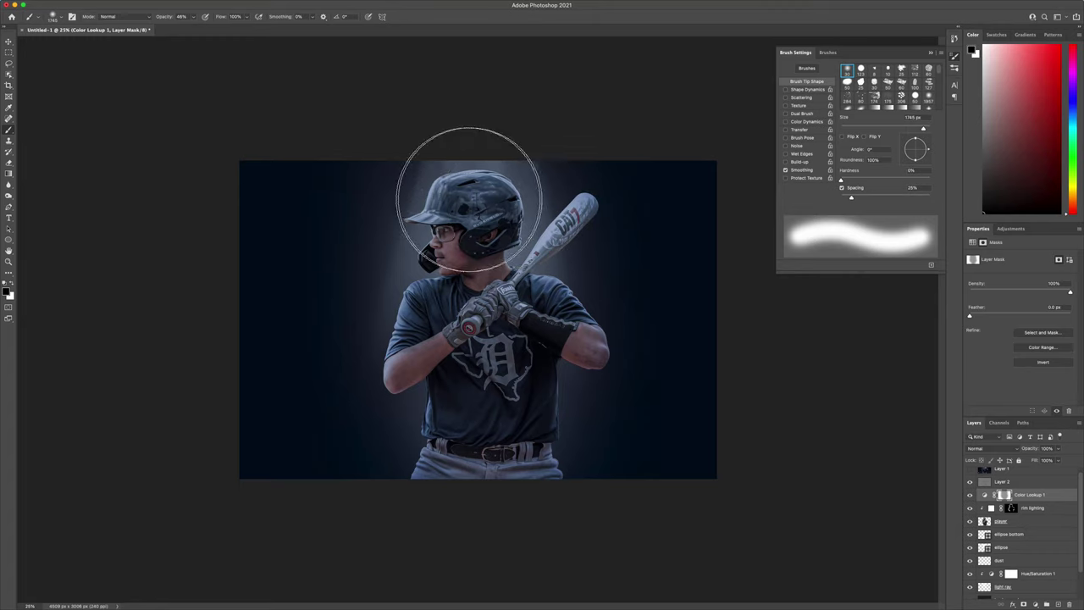
Paint more black on the Color Lookup mask over the helmet, face and torso down to the trousers to clear the moonlight tint
{"action": "left_click_drag", "start_coordinate": [470, 200], "coordinate": [479, 233]}
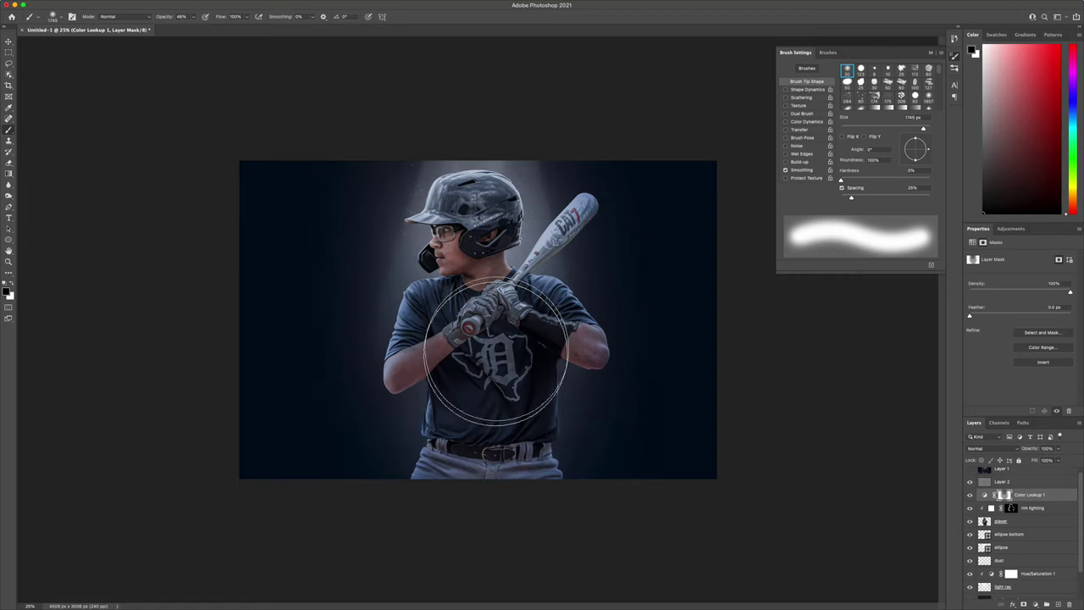
{"action": "mouse_move", "coordinate": [478, 241]}
{"action": "left_mouse_down"}
{"action": "mouse_move", "coordinate": [478, 458]}
{"action": "mouse_move", "coordinate": [501, 441]}
{"action": "mouse_move", "coordinate": [450, 440]}
{"action": "left_mouse_up"}
{"action": "left_click_drag", "start_coordinate": [482, 272], "coordinate": [479, 220]}
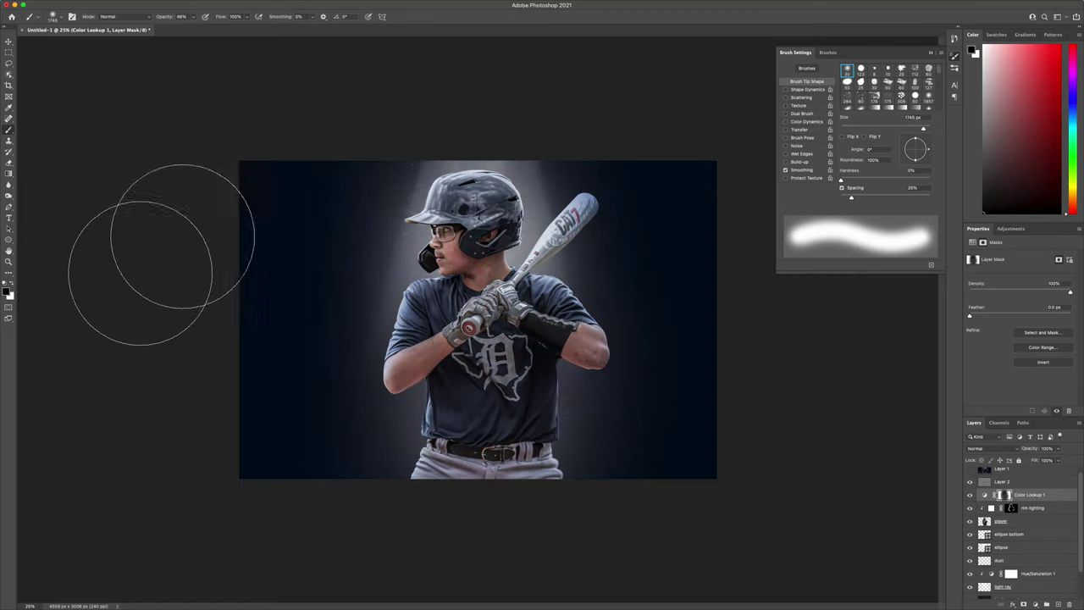
Switch the foreground color to white and paint the moonlight grading back on the Color Lookup mask across the lower shirt, belt and trousers
{"action": "left_click", "coordinate": [11, 285]}
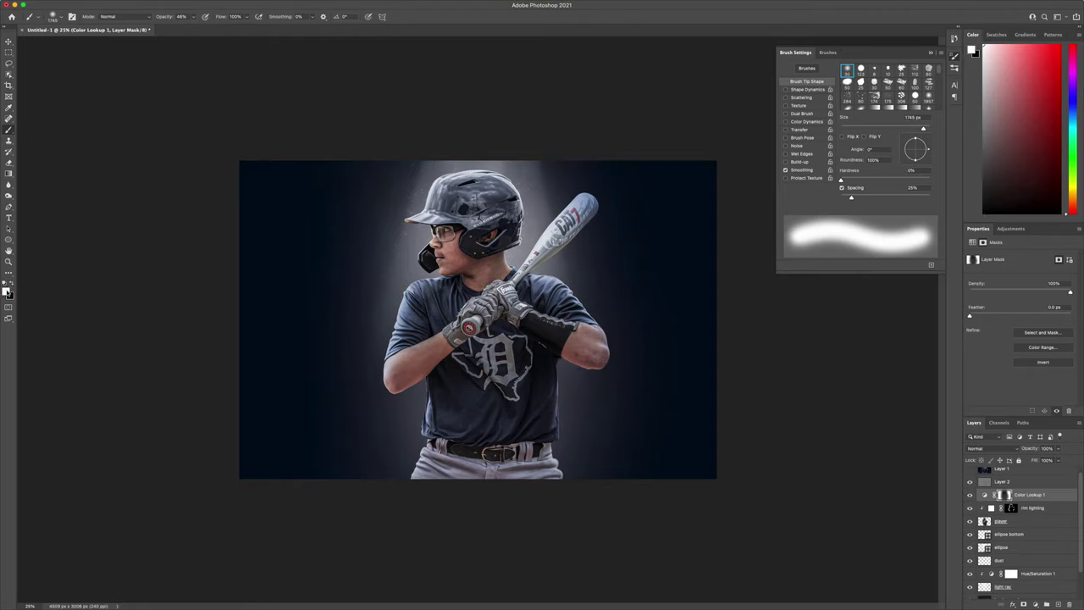
{"action": "left_click", "coordinate": [498, 459]}
{"action": "left_click", "coordinate": [561, 443]}
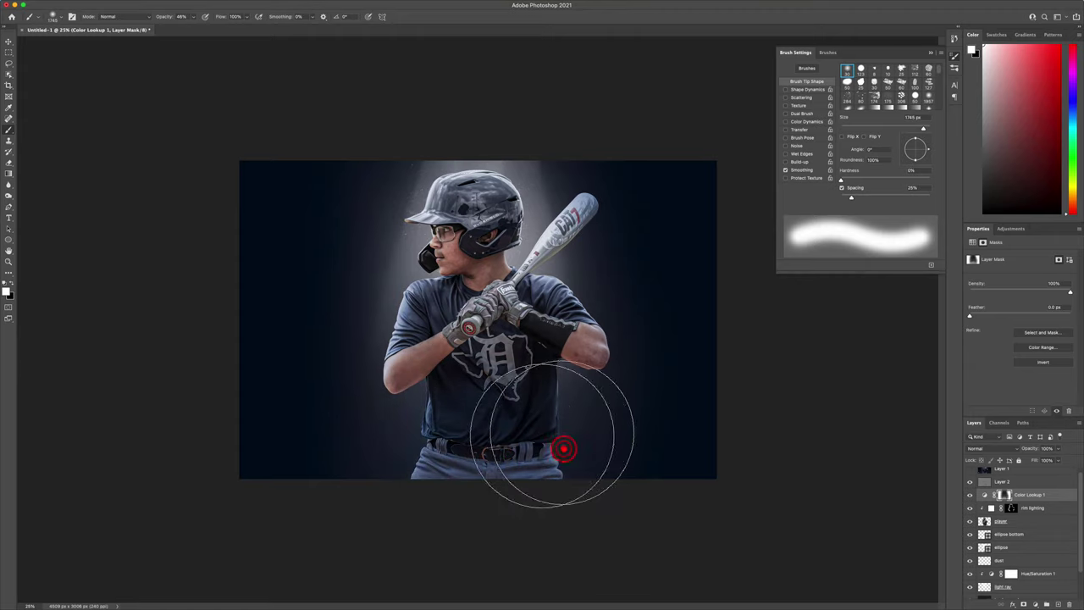
{"action": "mouse_move", "coordinate": [494, 433]}
{"action": "left_mouse_down"}
{"action": "mouse_move", "coordinate": [542, 472]}
{"action": "mouse_move", "coordinate": [591, 428]}
{"action": "mouse_move", "coordinate": [455, 443]}
{"action": "left_mouse_up"}
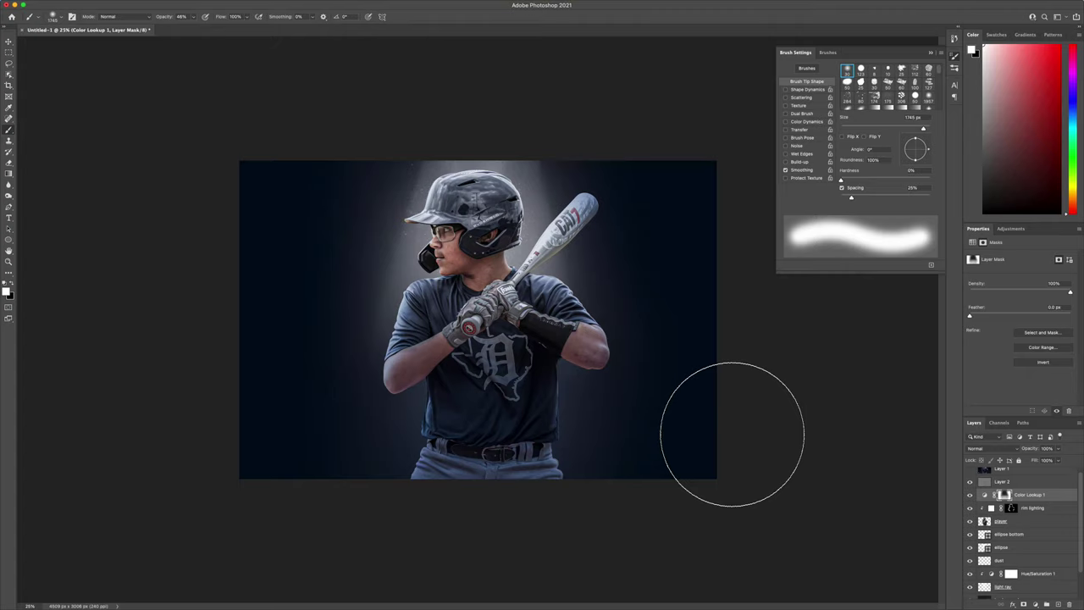
{"action": "scroll", "coordinate": [1034, 539], "scroll_direction": "up", "scroll_amount": 1}
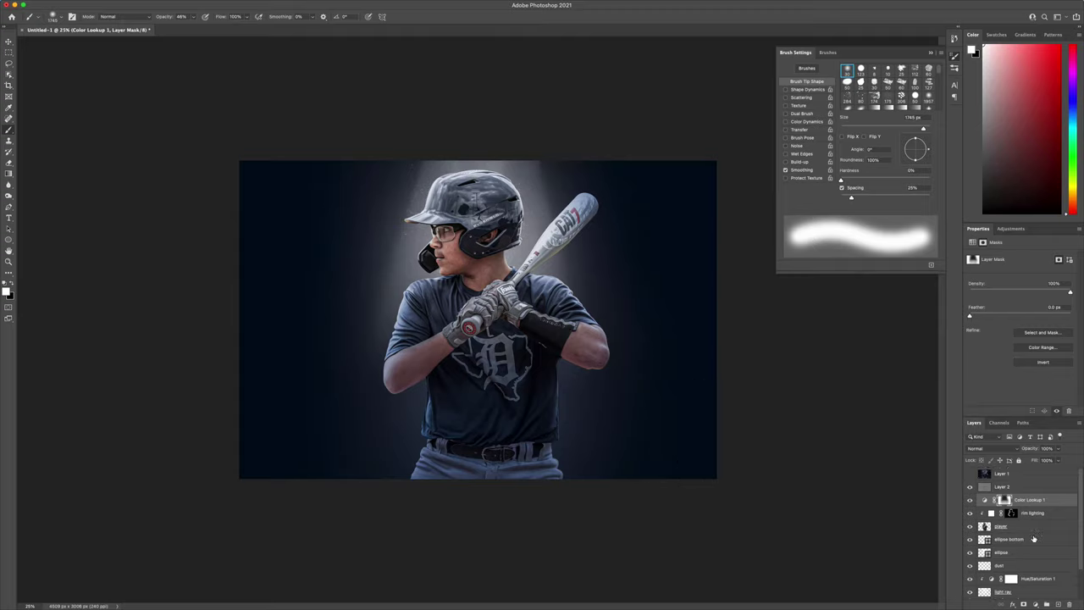